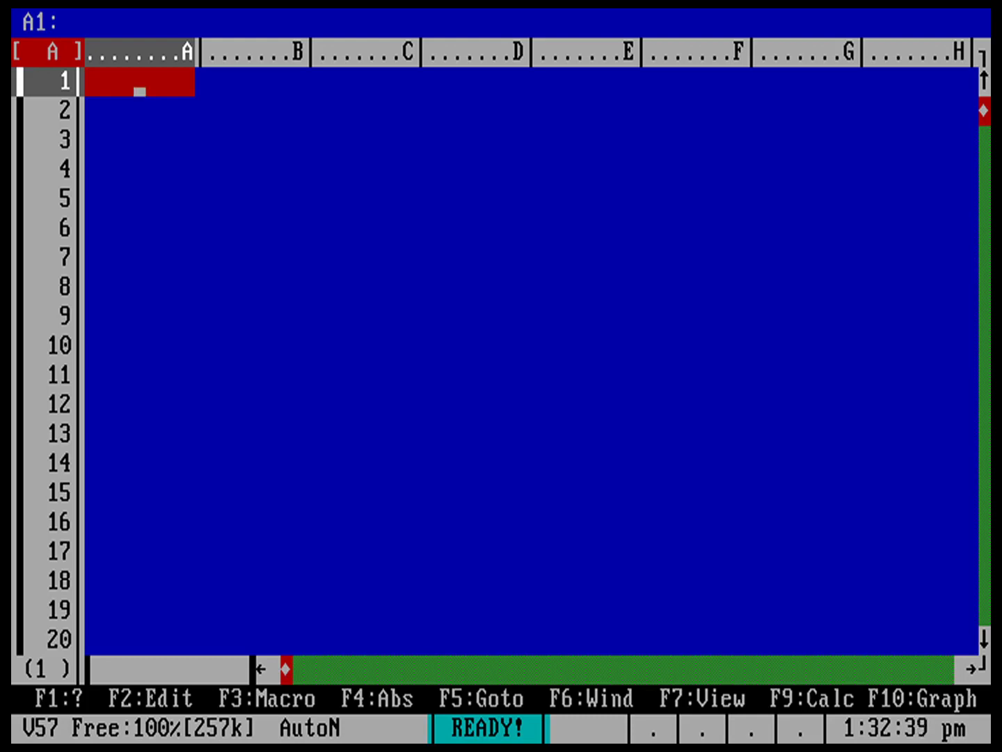
Label A1 'Tasks' and enter week numbers 1 to 6 in B1 through G1.
{"action": "type", "text": "Tasks"}
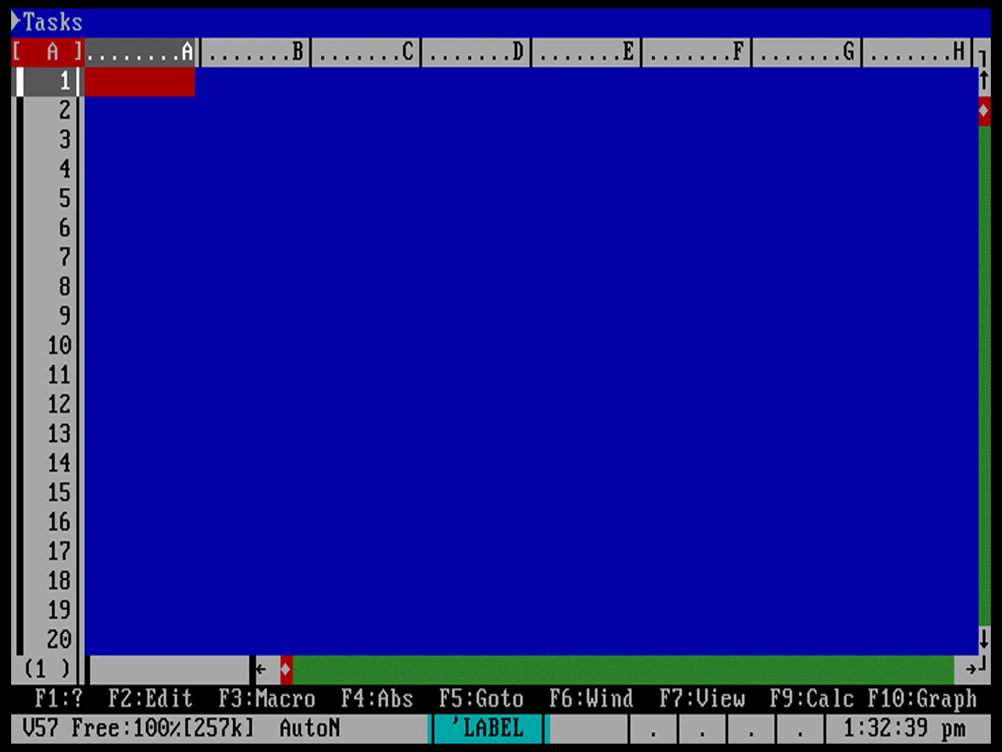
{"action": "key", "text": "Right"}
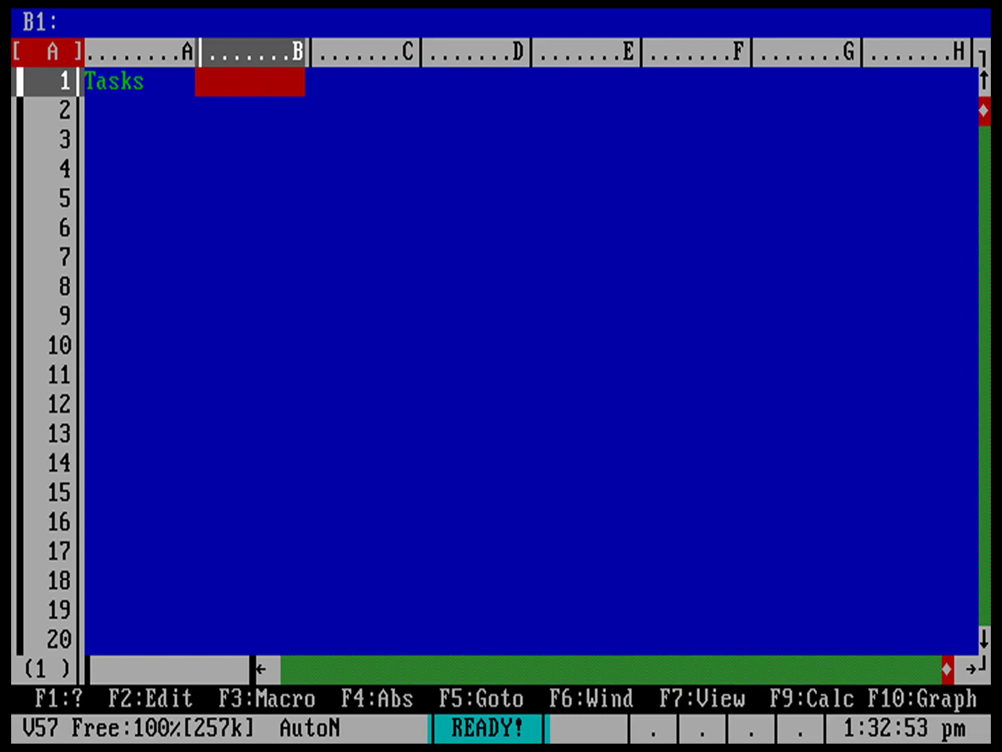
{"action": "type", "text": "1"}
{"action": "key", "text": "Right"}
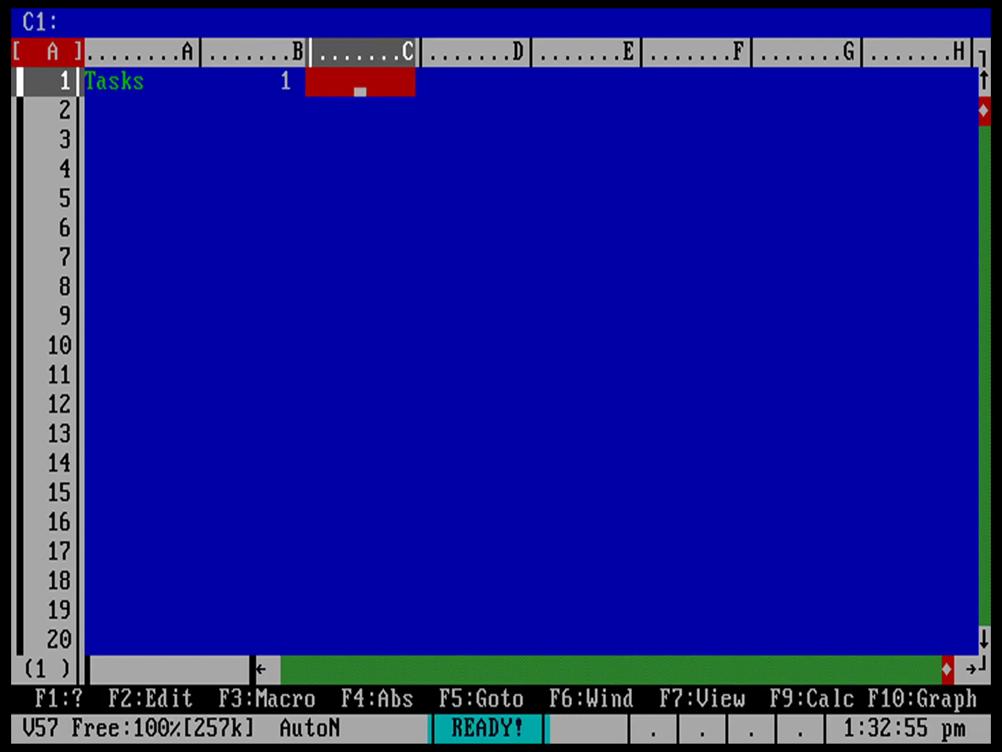
{"action": "type", "text": "2"}
{"action": "key", "text": "Right"}
{"action": "type", "text": "3"}
{"action": "key", "text": "Right"}
{"action": "type", "text": "4"}
{"action": "key", "text": "Right"}
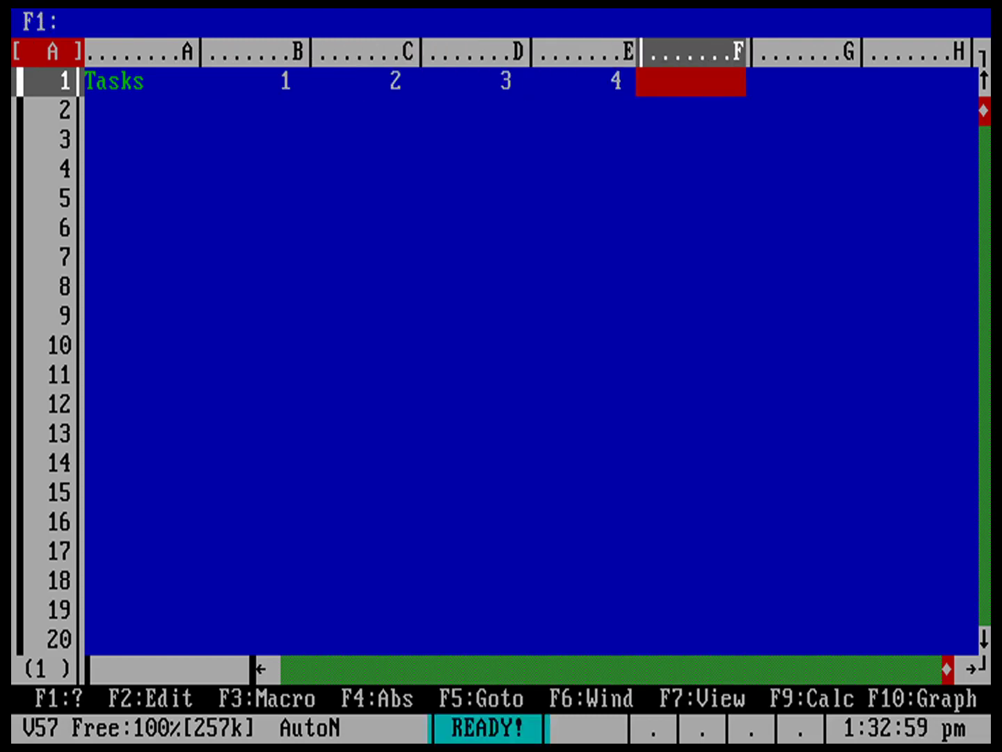
{"action": "type", "text": "5"}
{"action": "key", "text": "Right"}
{"action": "type", "text": "6"}
{"action": "key", "text": "Right"}
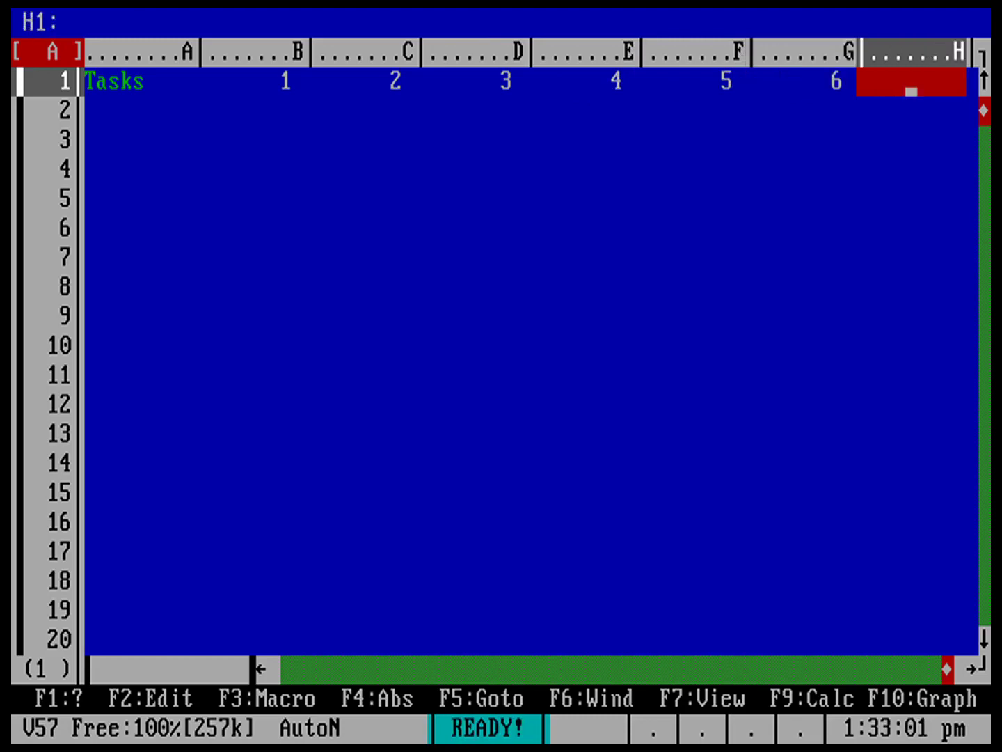
Continue the week numbers 7 to 13 across H1 through N1.
{"action": "type", "text": "7"}
{"action": "key", "text": "Right"}
{"action": "type", "text": "8"}
{"action": "key", "text": "Right"}
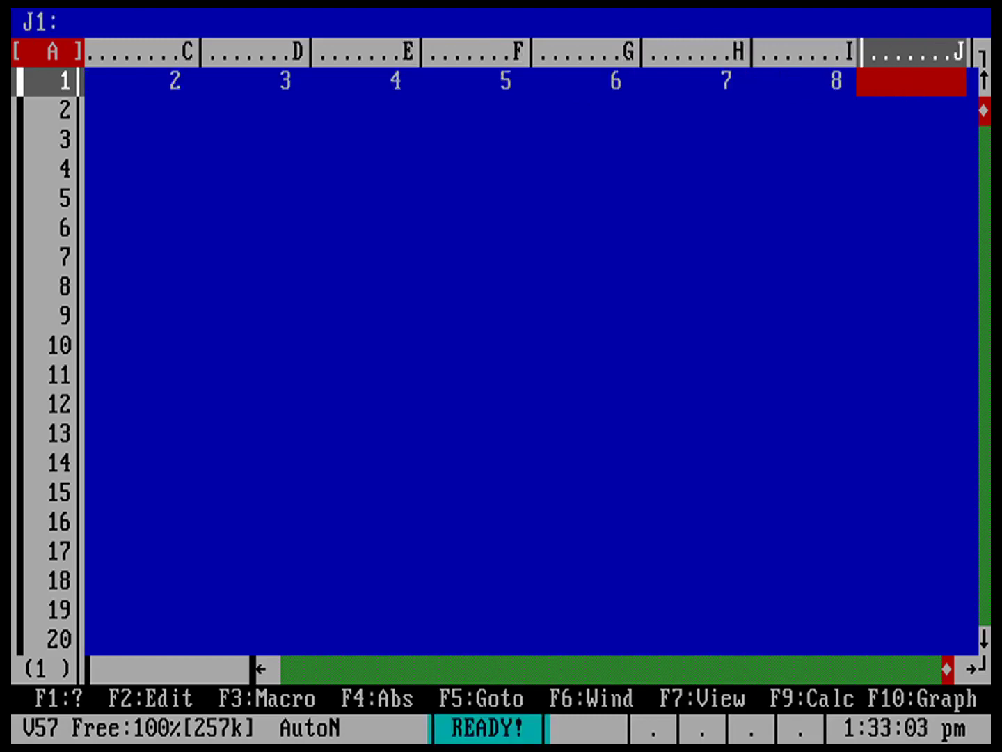
{"action": "type", "text": "9"}
{"action": "key", "text": "Right"}
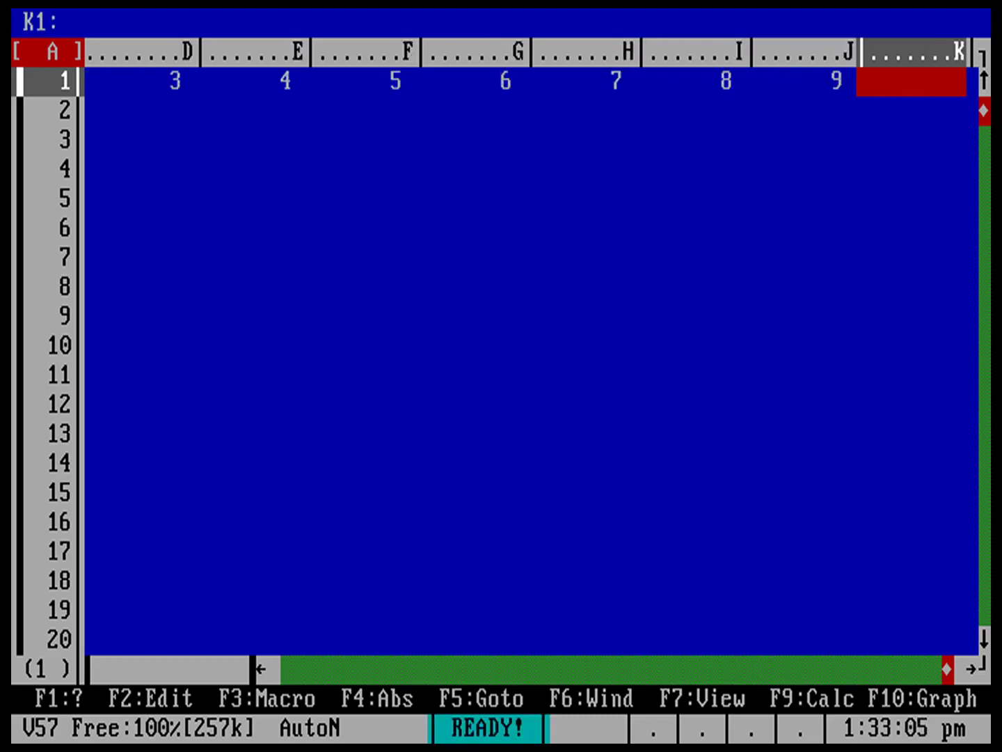
{"action": "type", "text": "10"}
{"action": "key", "text": "Right"}
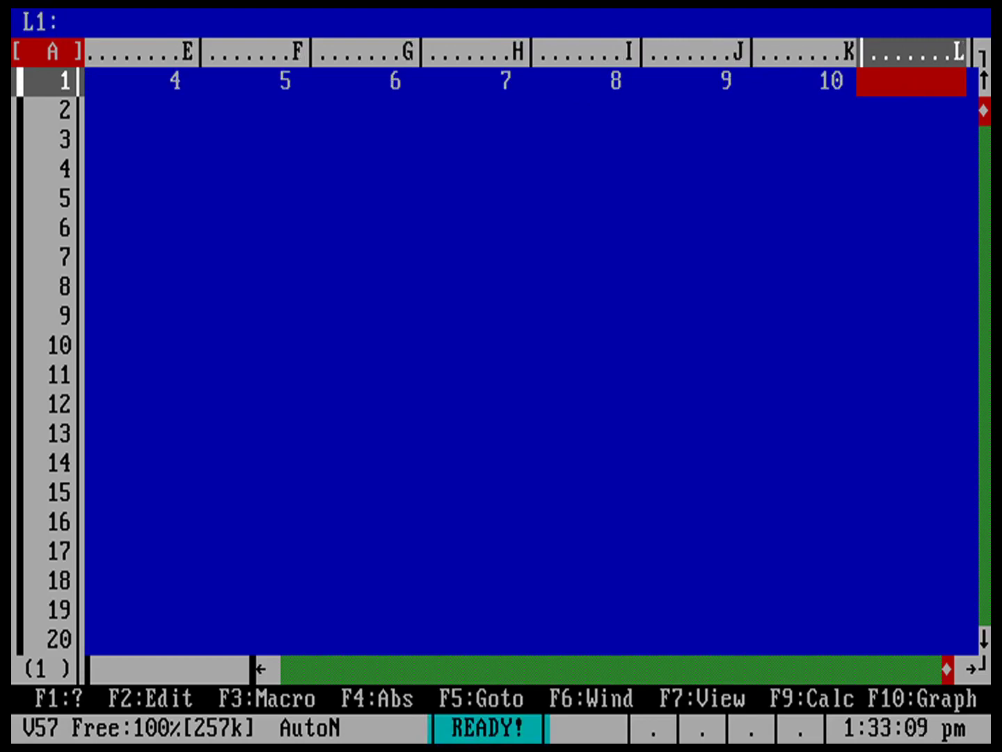
{"action": "type", "text": "11"}
{"action": "key", "text": "Right"}
{"action": "type", "text": "1"}
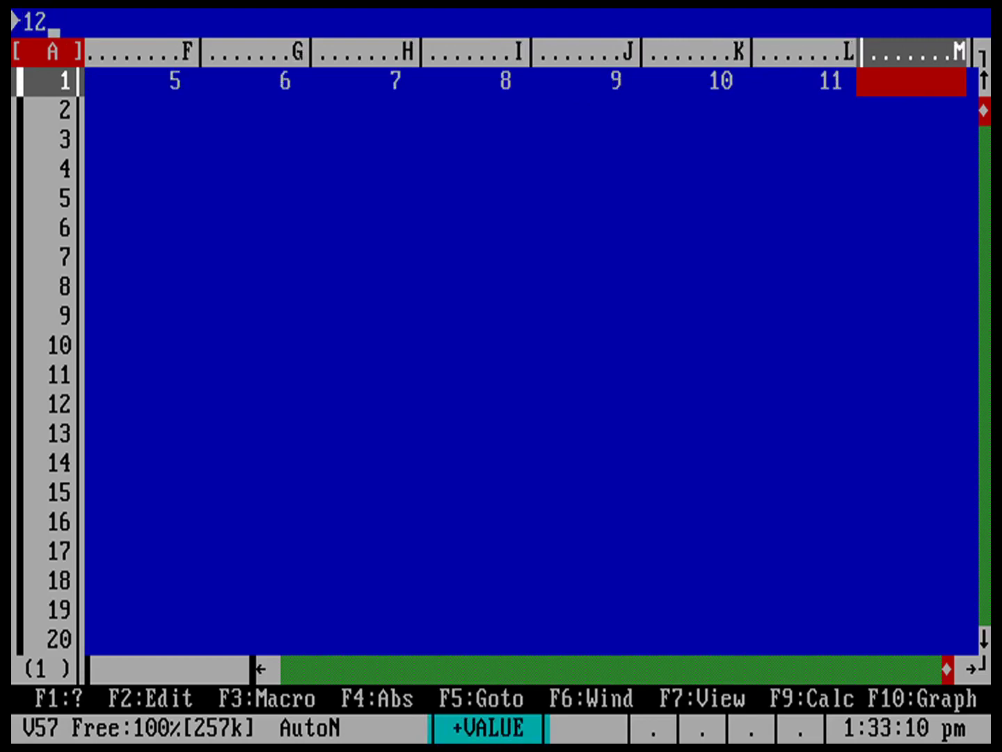
{"action": "type", "text": "2"}
{"action": "key", "text": "Right"}
{"action": "type", "text": "13"}
{"action": "key", "text": "Right"}
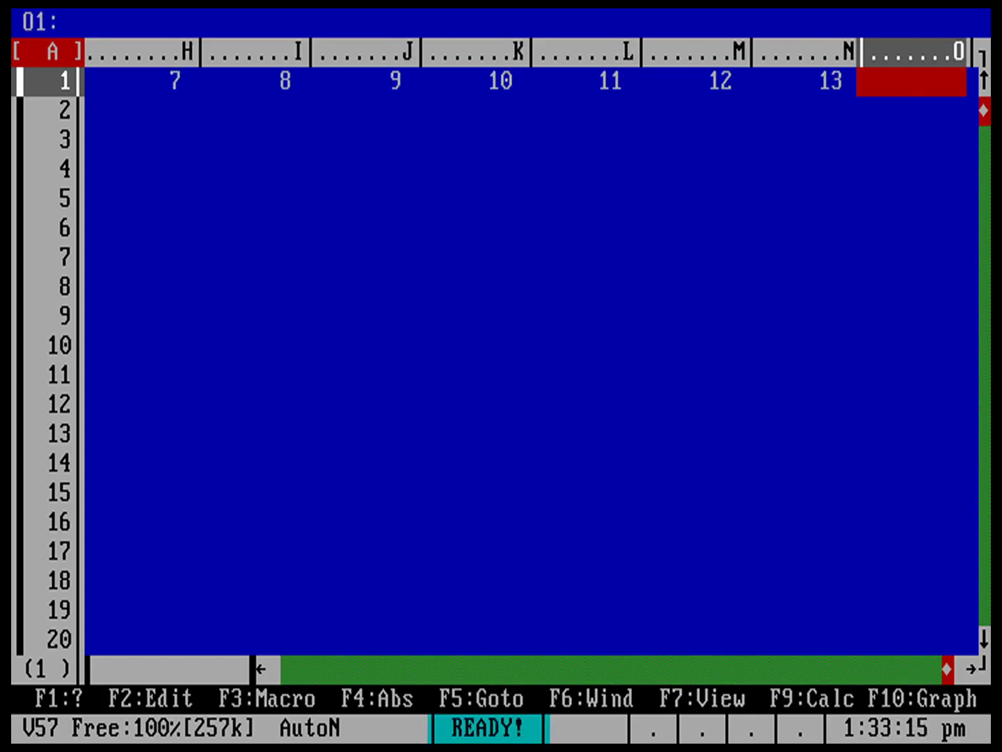
{"action": "key", "text": "Left"}
{"action": "key", "text": "Left"}
{"action": "key", "text": "Left"}
{"action": "key", "text": "Left"}
{"action": "key", "text": "Left"}
{"action": "key", "text": "Left"}
{"action": "key", "text": "Left"}
{"action": "key", "text": "Left"}
{"action": "key", "text": "Left"}
{"action": "key", "text": "Left"}
{"action": "key", "text": "Left"}
{"action": "key", "text": "Left"}
{"action": "key", "text": "Left"}
{"action": "key", "text": "Left"}
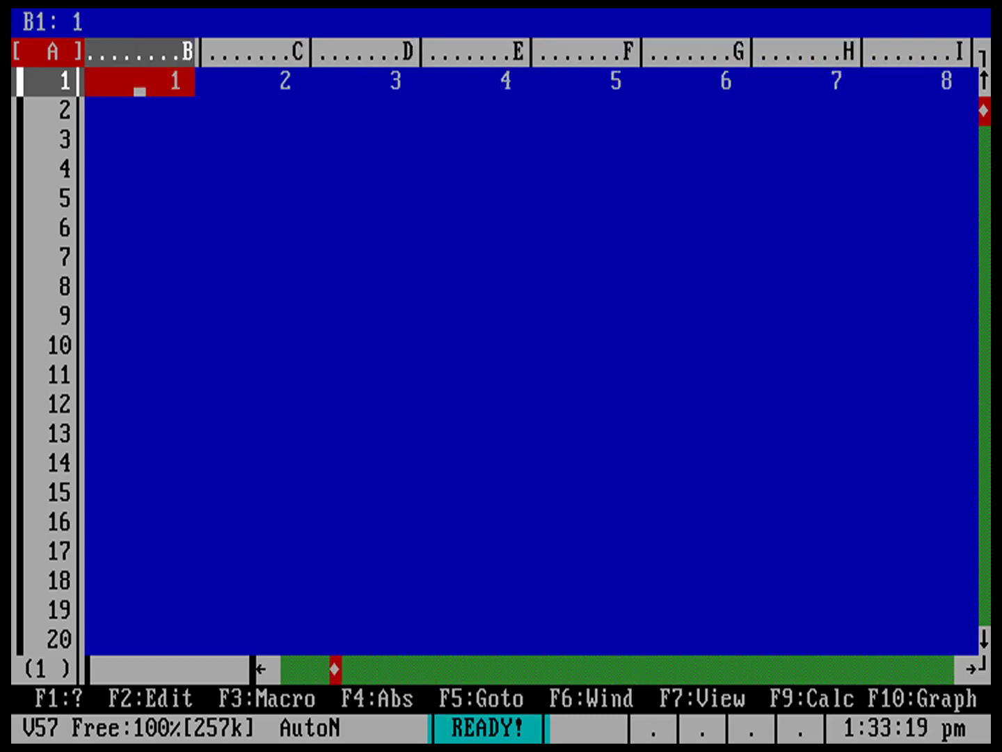
{"action": "key", "text": "Right"}
{"action": "key", "text": "Down"}
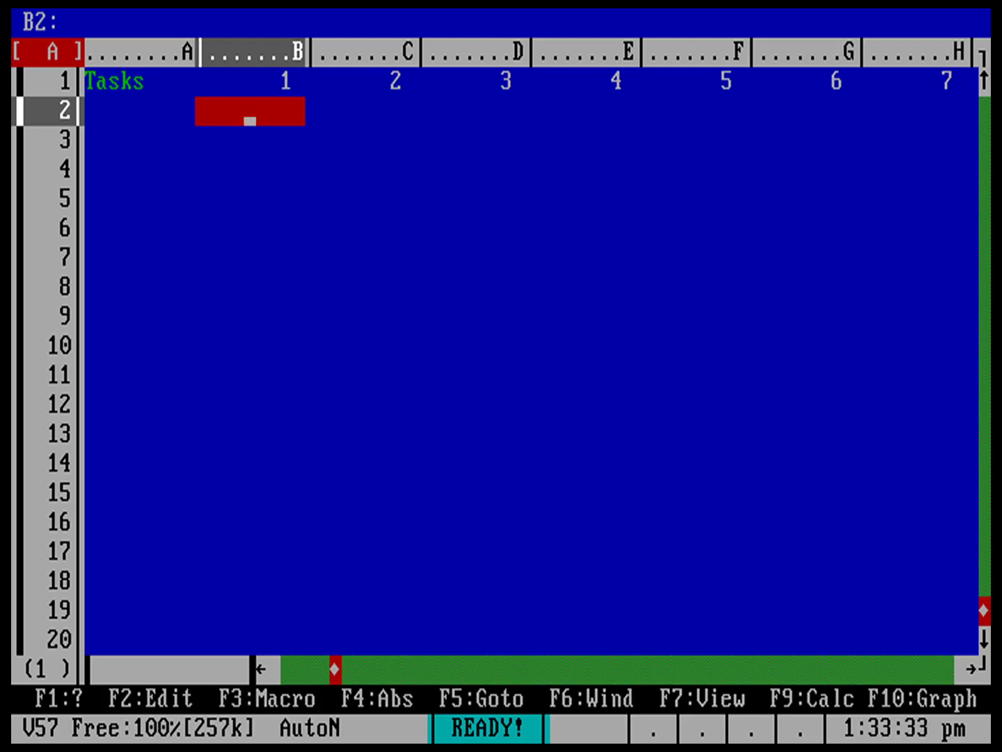
{"action": "type", "text": "@"}
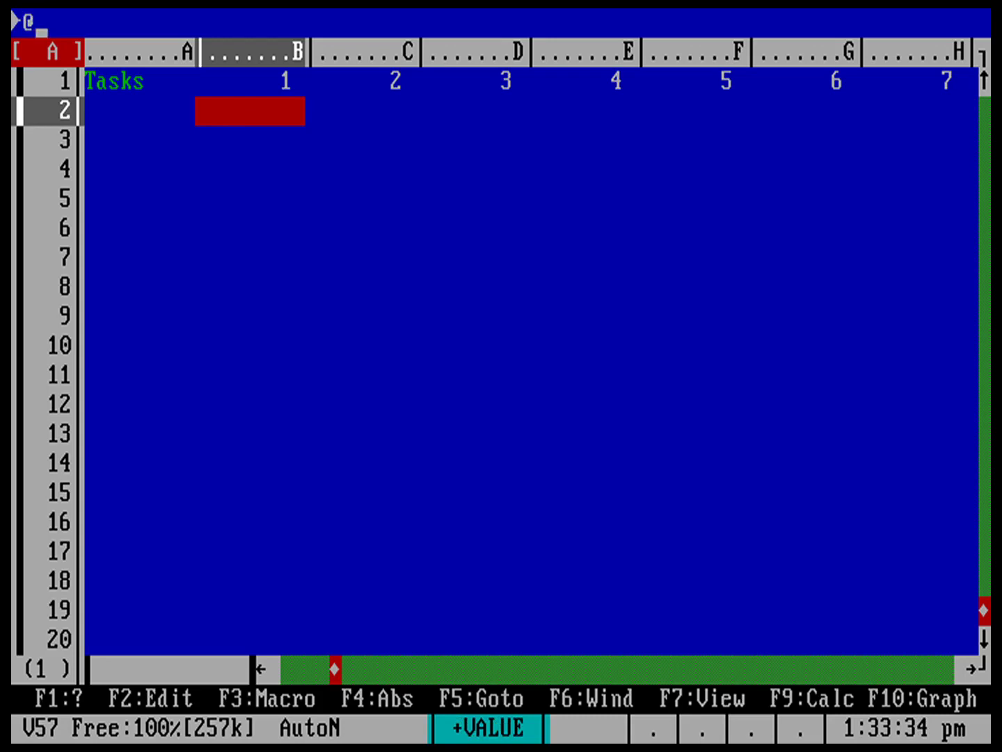
{"action": "type", "text": "date("}
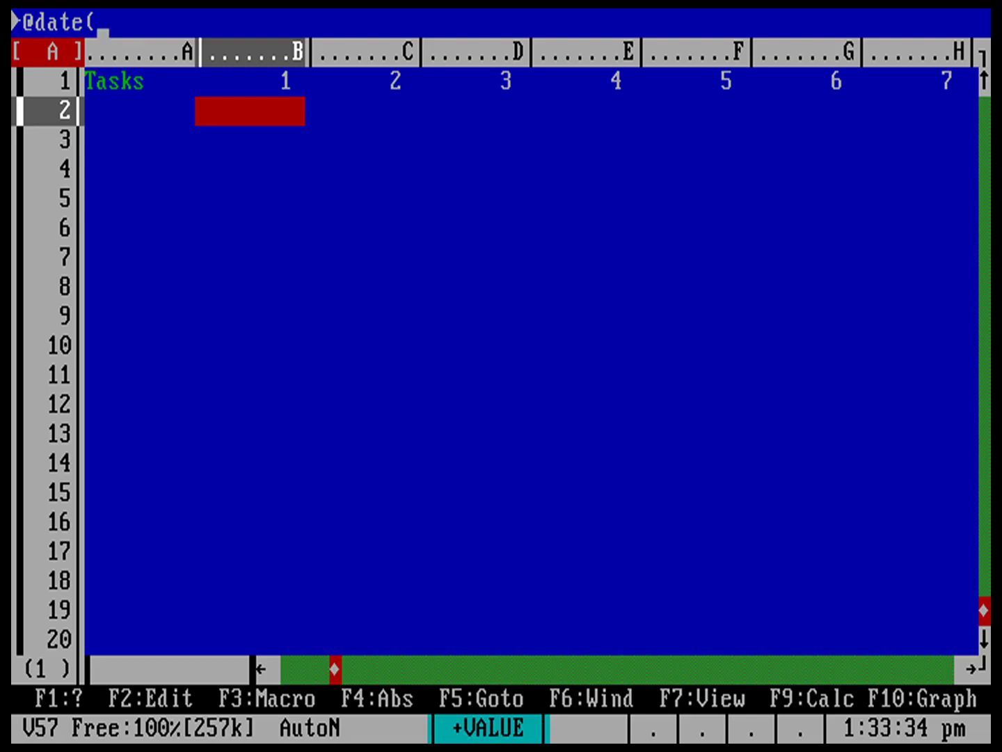
{"action": "type", "text": "2019,"}
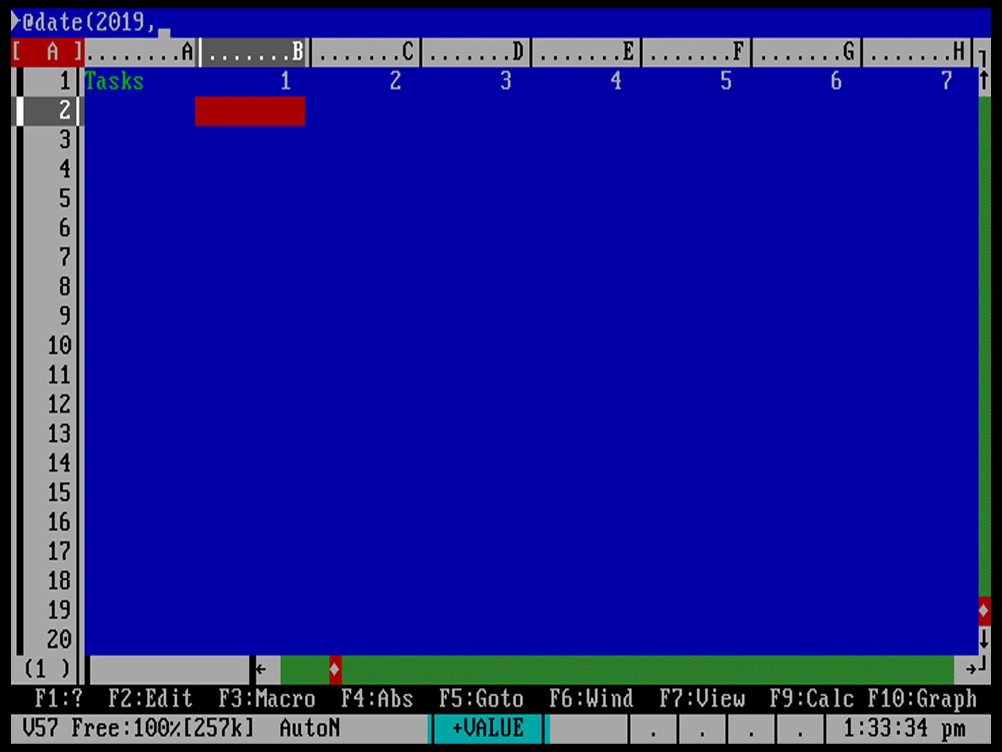
{"action": "type", "text": "9,30)"}
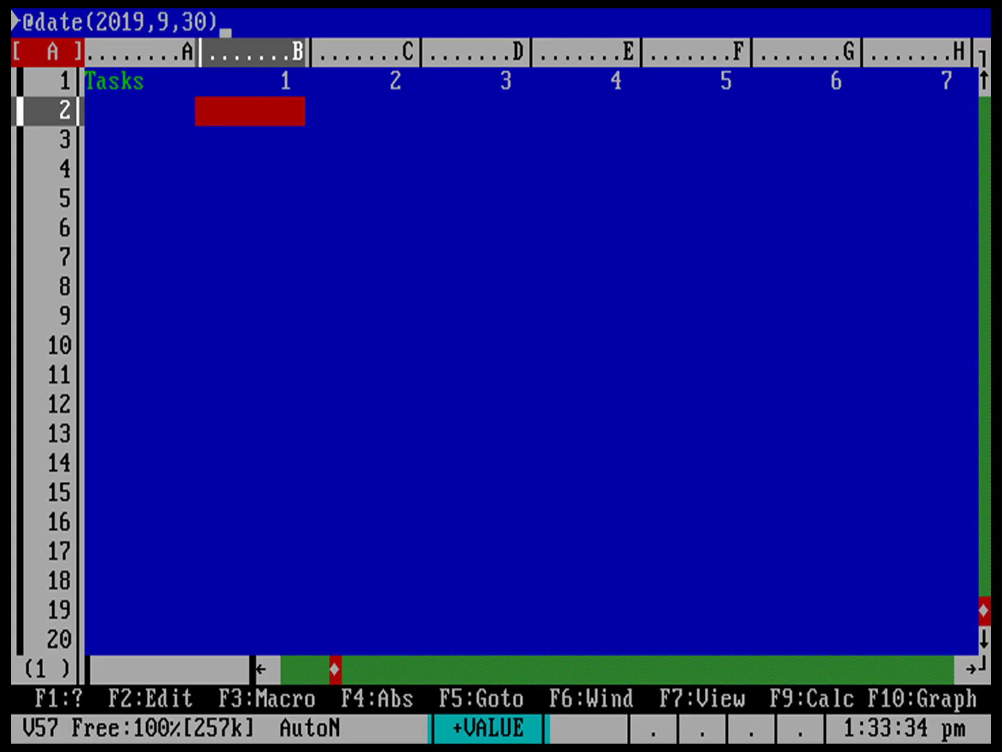
{"action": "key", "text": "Return"}
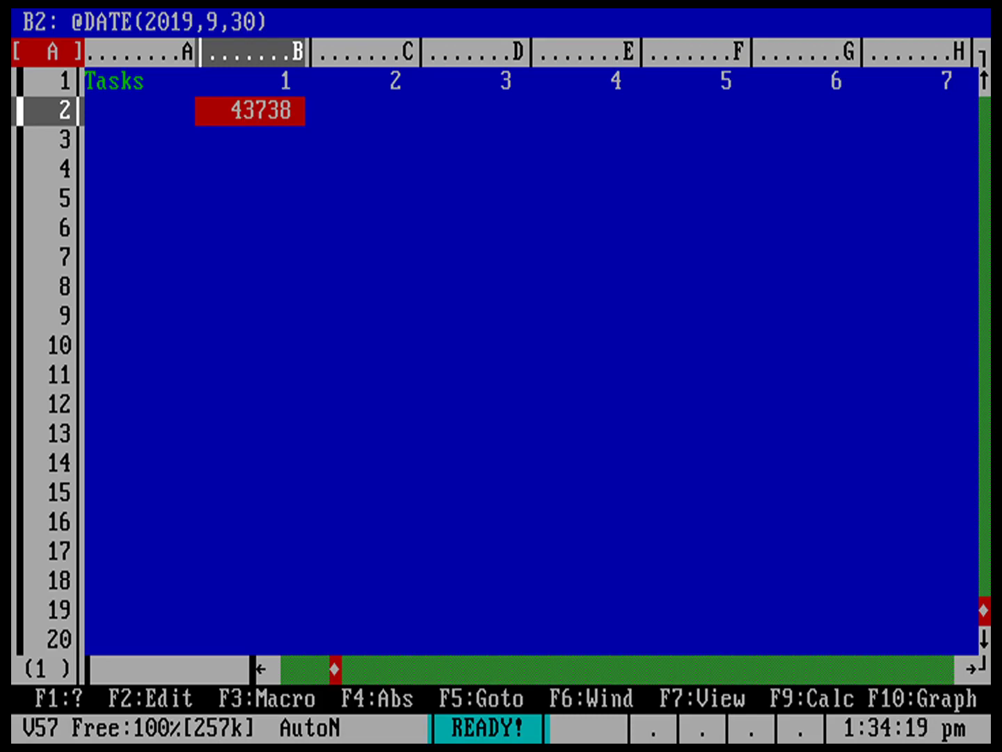
Apply the D-M date format to B2..N2 so B2 shows 30-Sep.
{"action": "key", "text": "slash"}
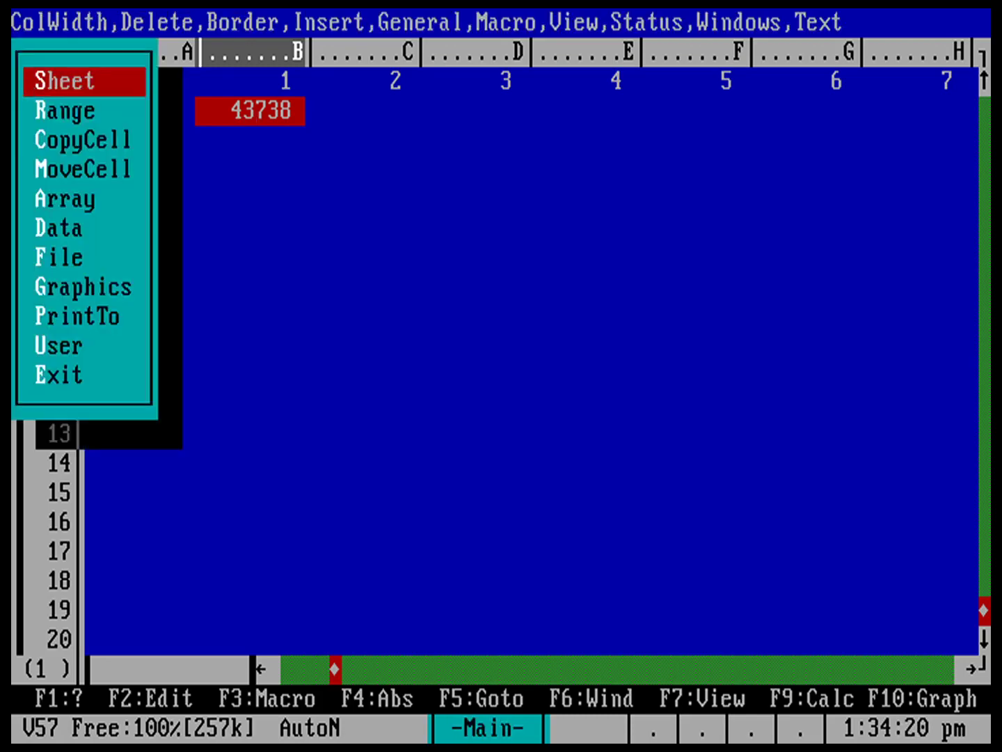
{"action": "key", "text": "Down"}
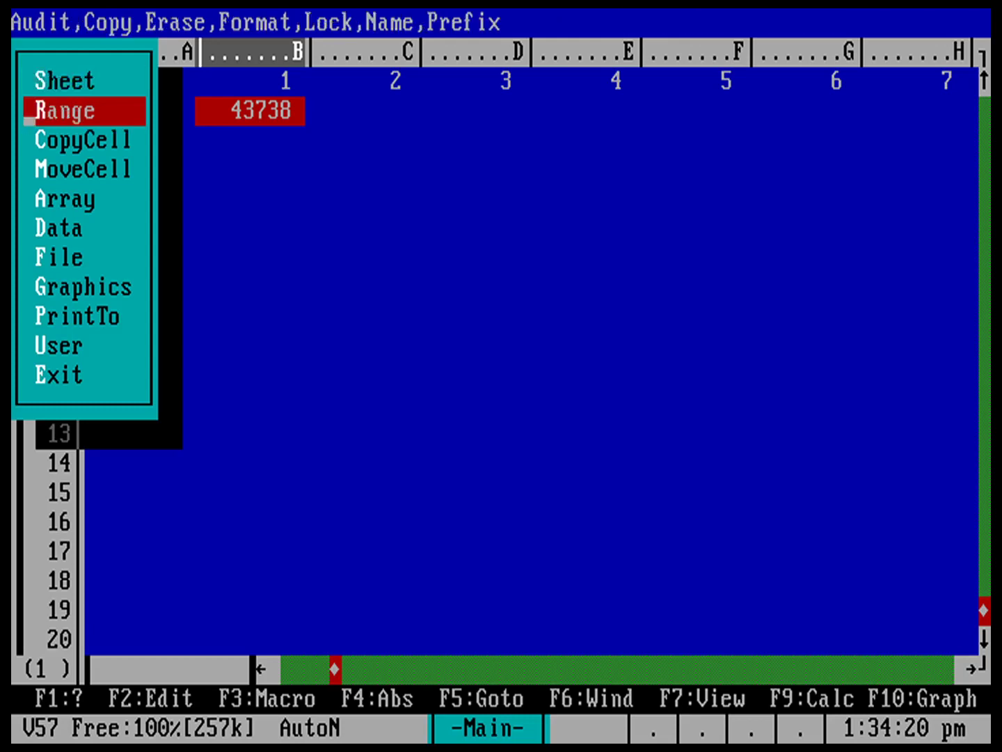
{"action": "key", "text": "Return"}
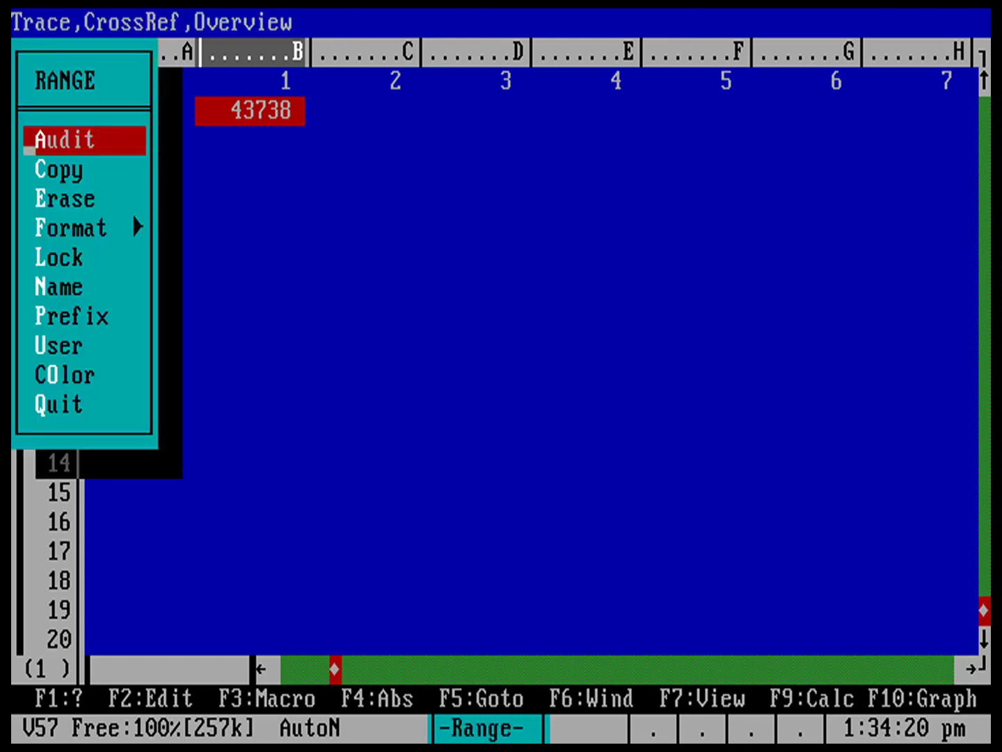
{"action": "key", "text": "Down"}
{"action": "key", "text": "Down"}
{"action": "key", "text": "Down"}
{"action": "key", "text": "Return"}
{"action": "key", "text": "Down"}
{"action": "key", "text": "Down"}
{"action": "key", "text": "Down"}
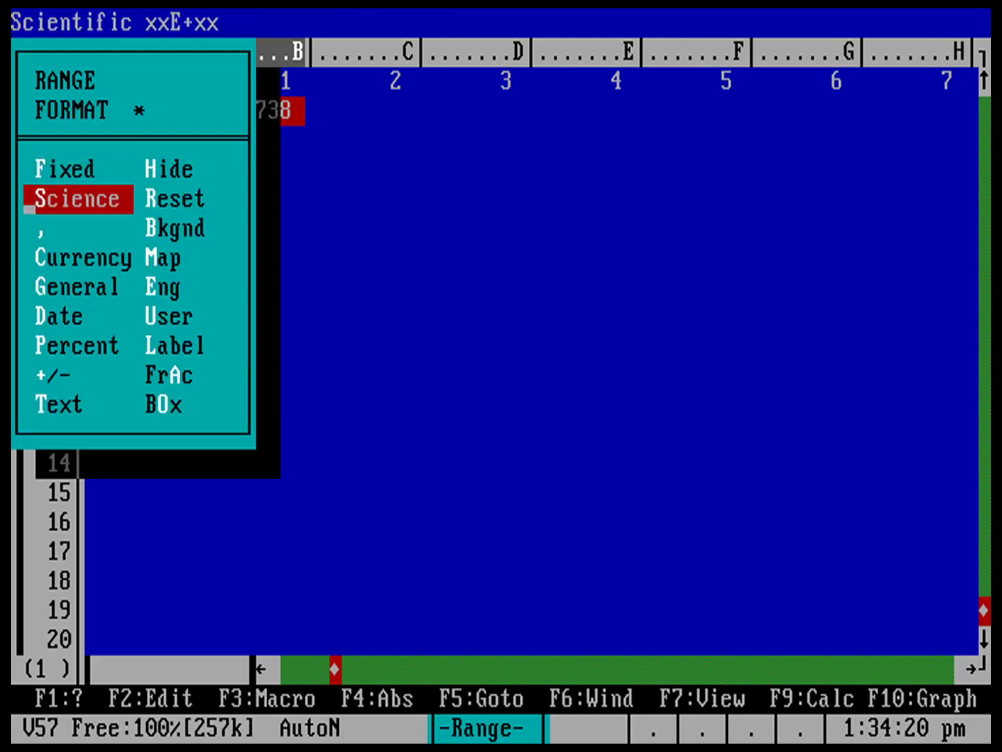
{"action": "key", "text": "Down"}
{"action": "key", "text": "Down"}
{"action": "key", "text": "Return"}
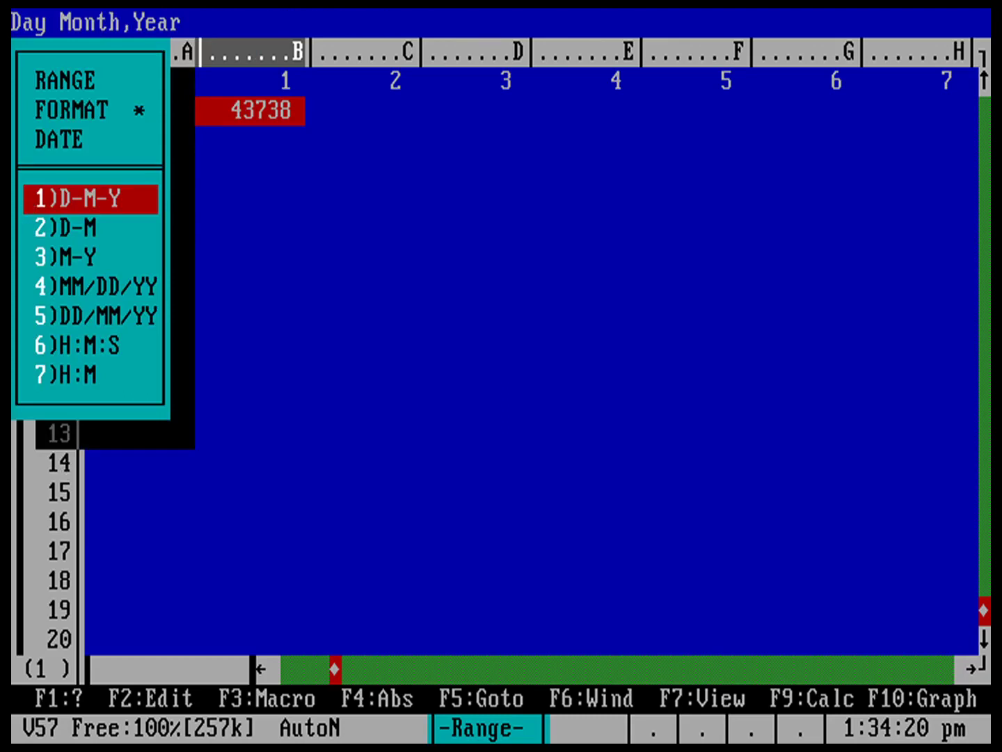
{"action": "key", "text": "Down"}
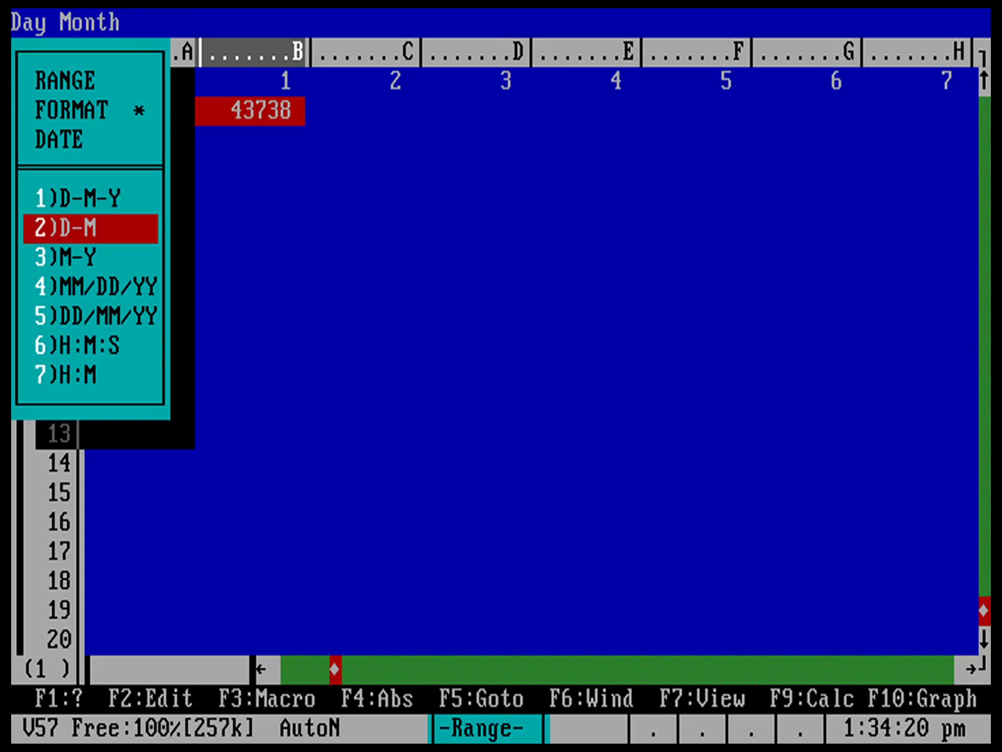
{"action": "key", "text": "Return"}
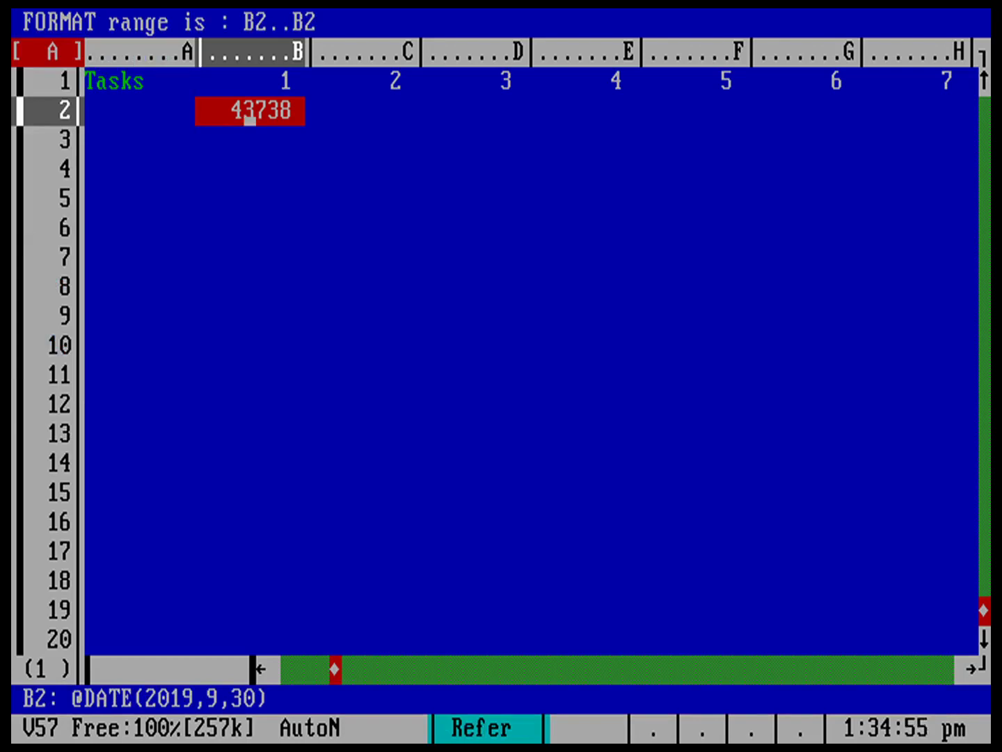
{"action": "key", "text": "Right"}
{"action": "key", "text": "Right"}
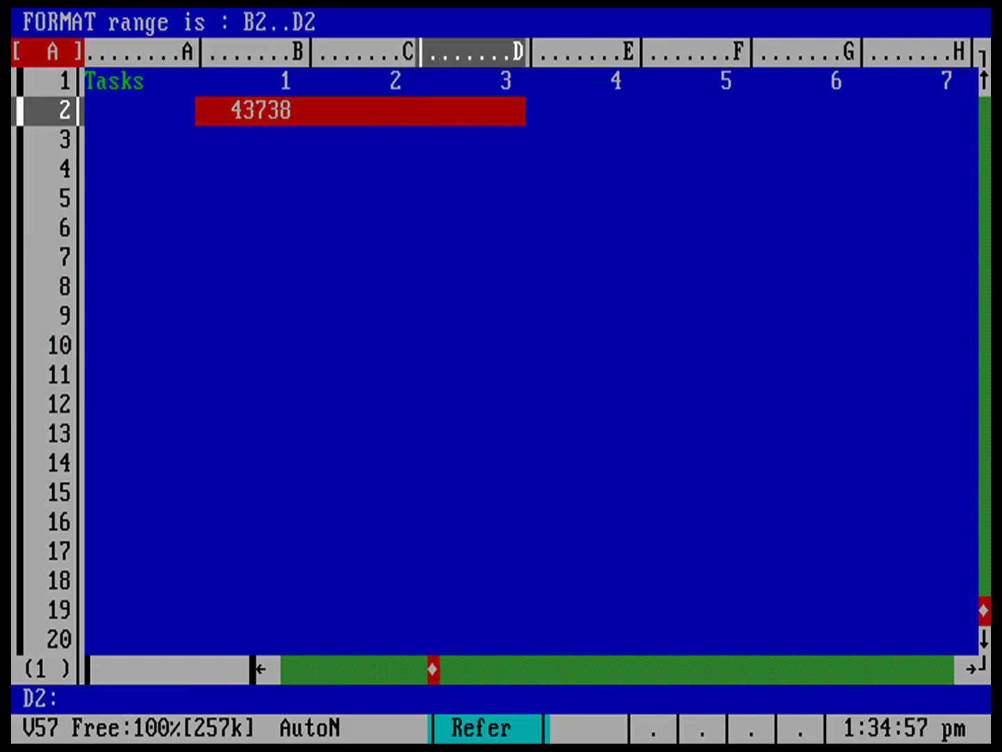
{"action": "key", "text": "Right"}
{"action": "key", "text": "Right"}
{"action": "key", "text": "Right"}
{"action": "key", "text": "Right"}
{"action": "key", "text": "Right"}
{"action": "key", "text": "Right"}
{"action": "key", "text": "Right"}
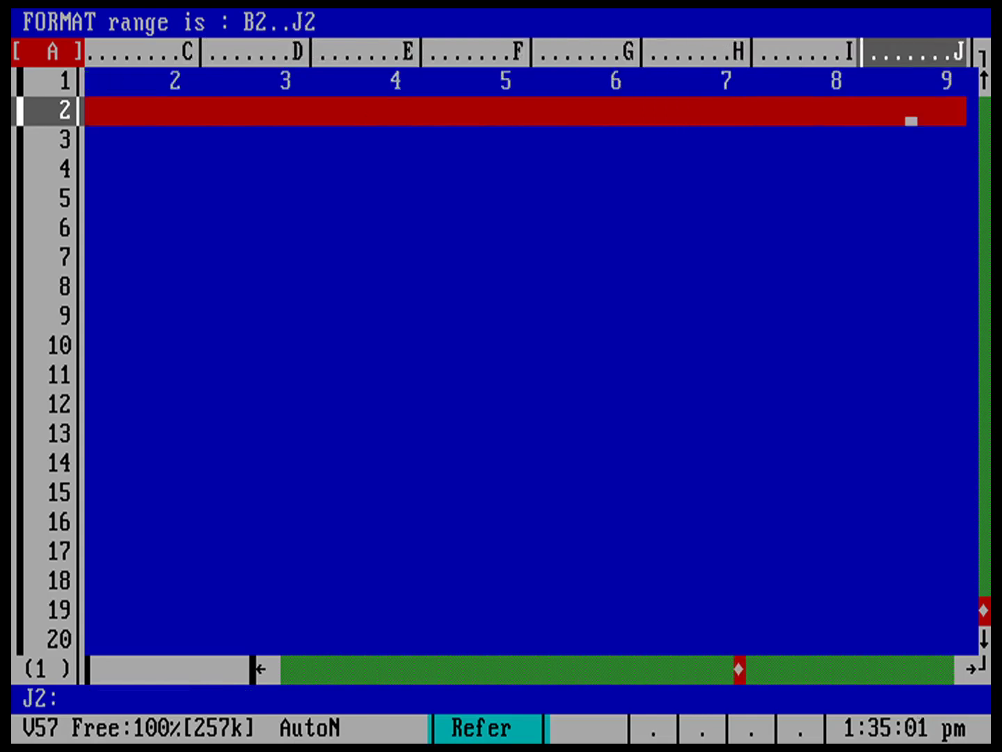
{"action": "key", "text": "Right"}
{"action": "key", "text": "Right"}
{"action": "key", "text": "Right"}
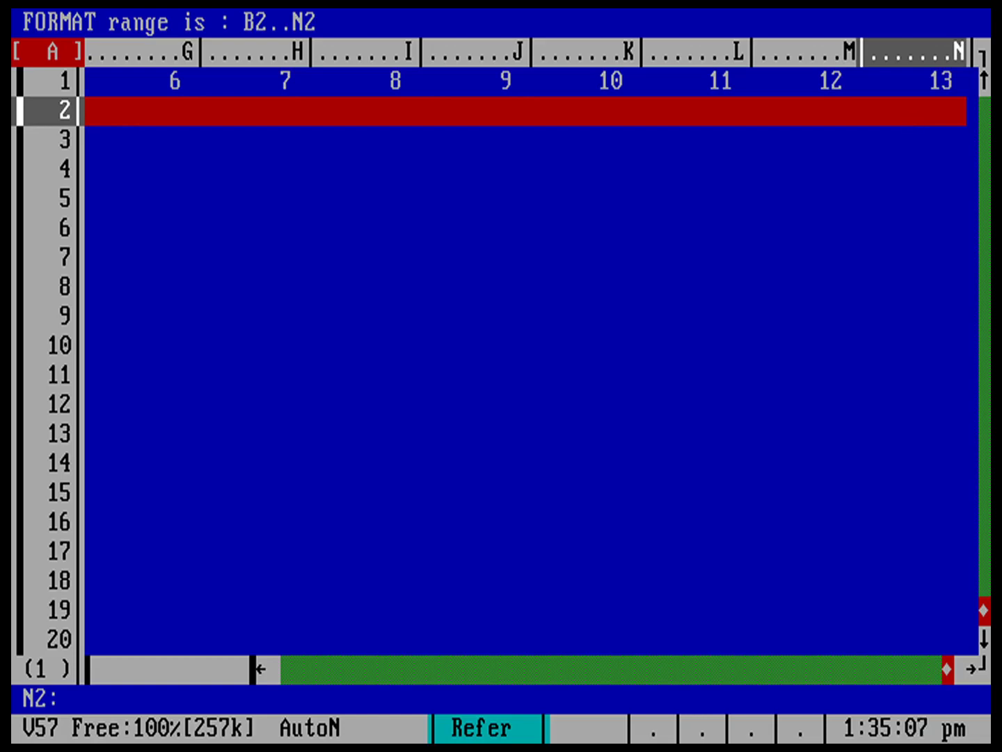
{"action": "key", "text": "Return"}
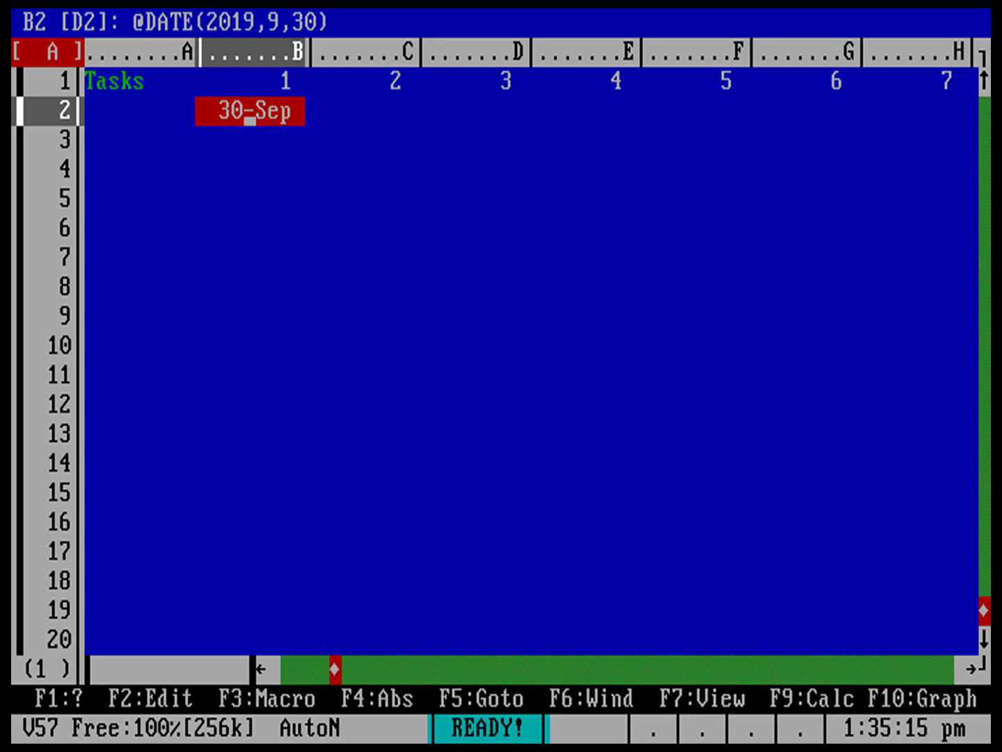
Enter the formula +b2+7 in C2 so it shows 07-Oct.
{"action": "left_click", "coordinate": [360, 111]}
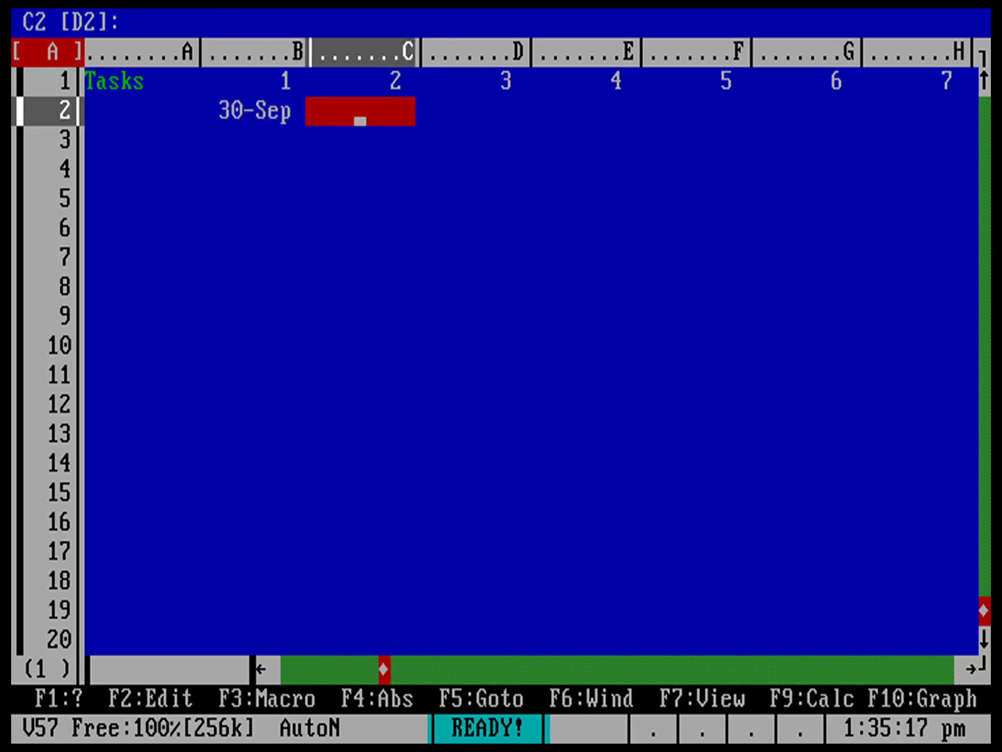
{"action": "left_click", "coordinate": [250, 118]}
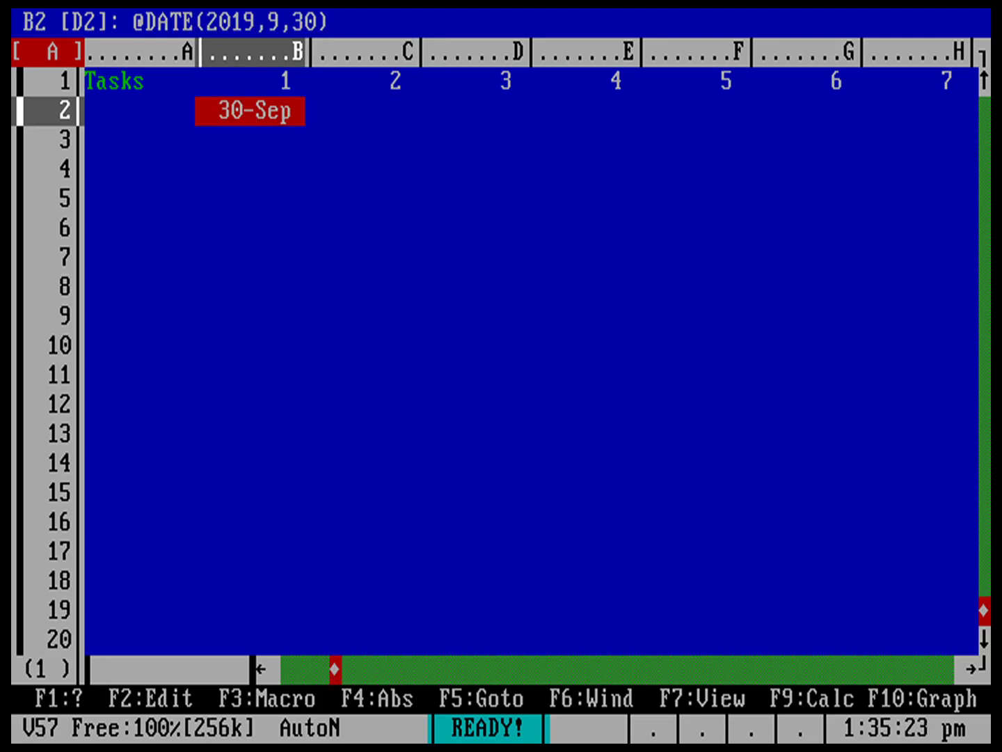
{"action": "left_click", "coordinate": [360, 121]}
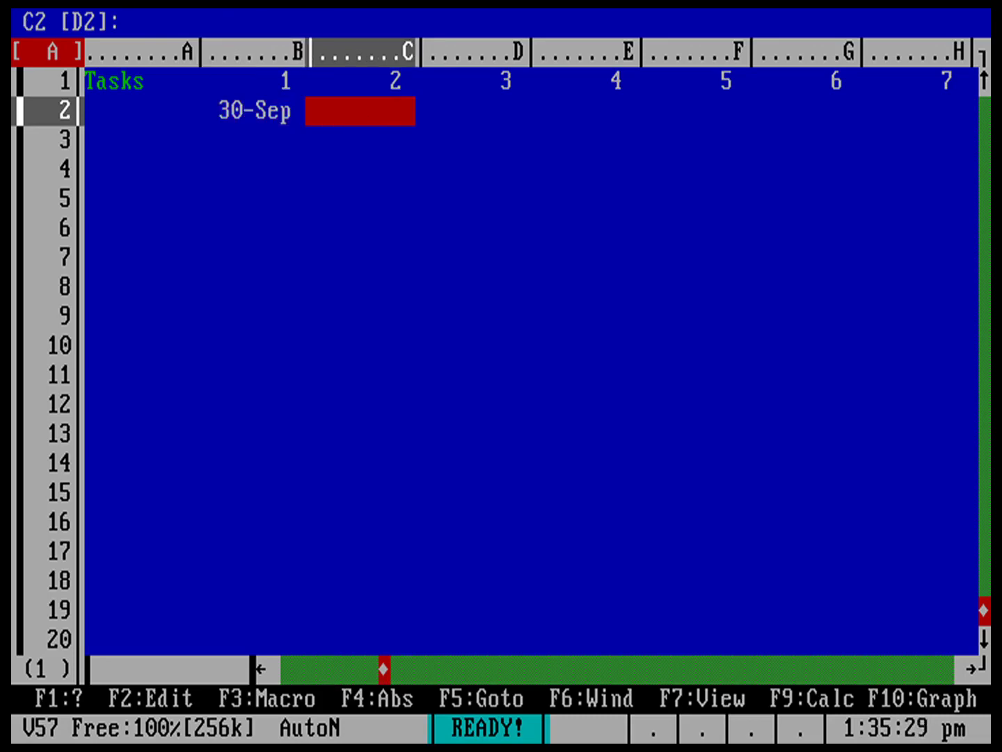
{"action": "left_click", "coordinate": [470, 122]}
{"action": "left_click", "coordinate": [581, 121]}
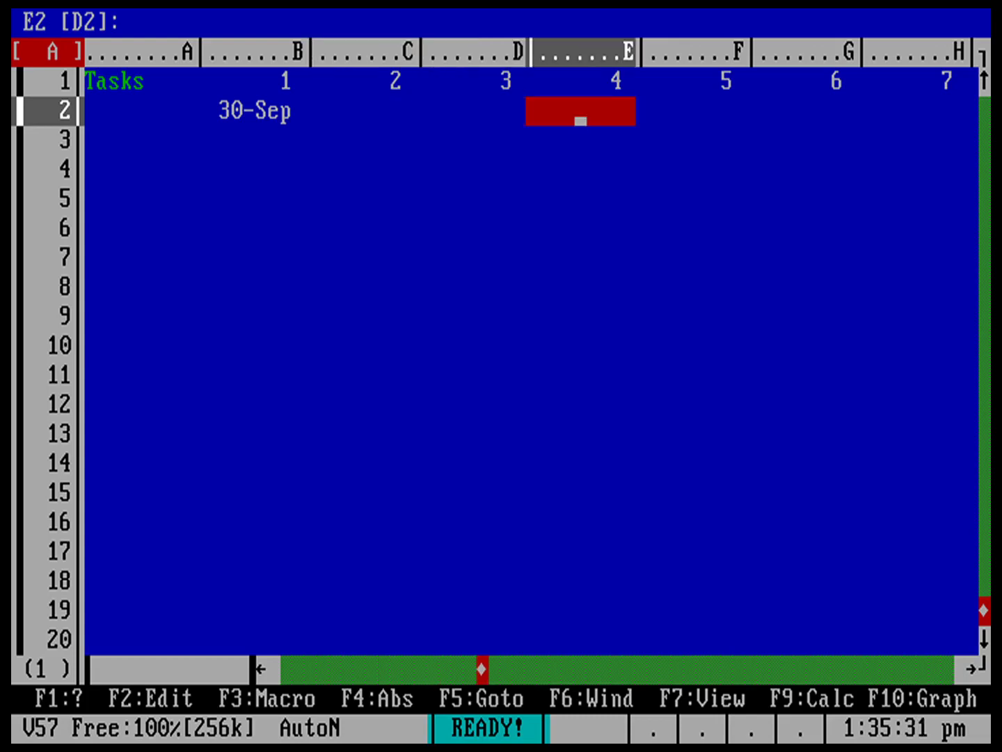
{"action": "left_click", "coordinate": [471, 122]}
{"action": "left_click", "coordinate": [360, 121]}
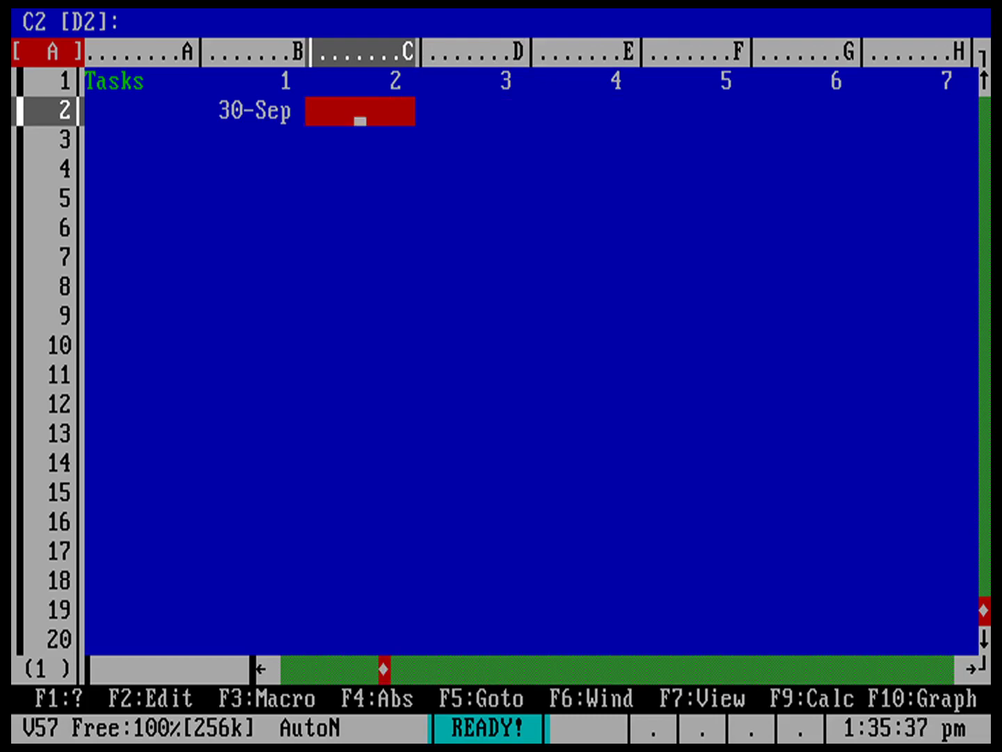
{"action": "type", "text": "+"}
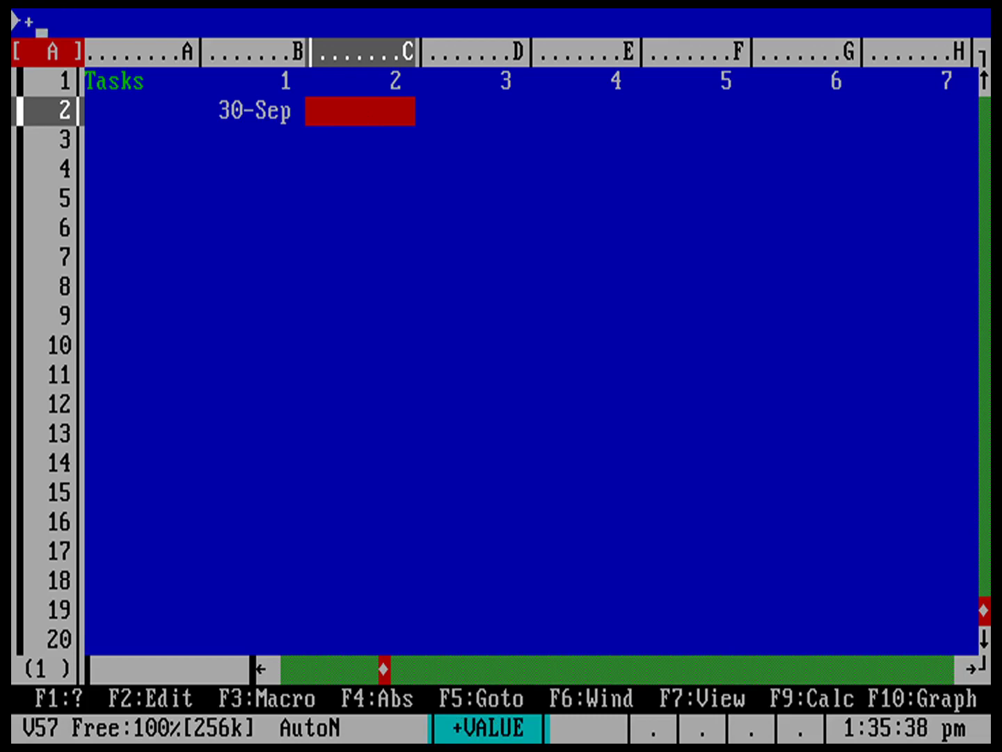
{"action": "type", "text": "b2+7"}
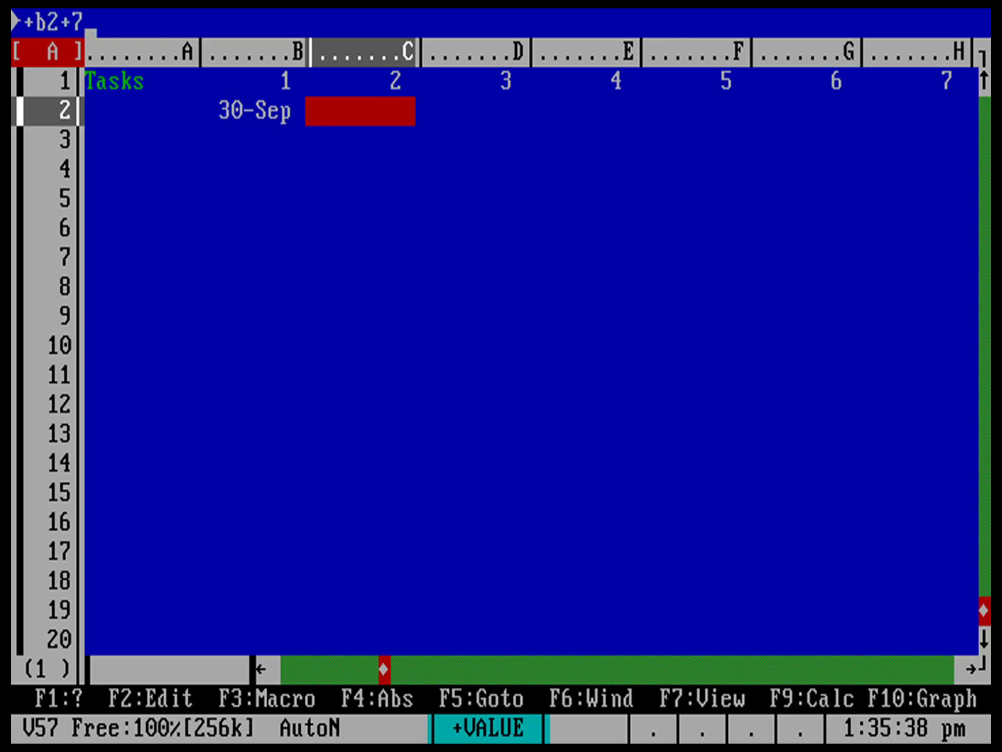
{"action": "key", "text": "Return"}
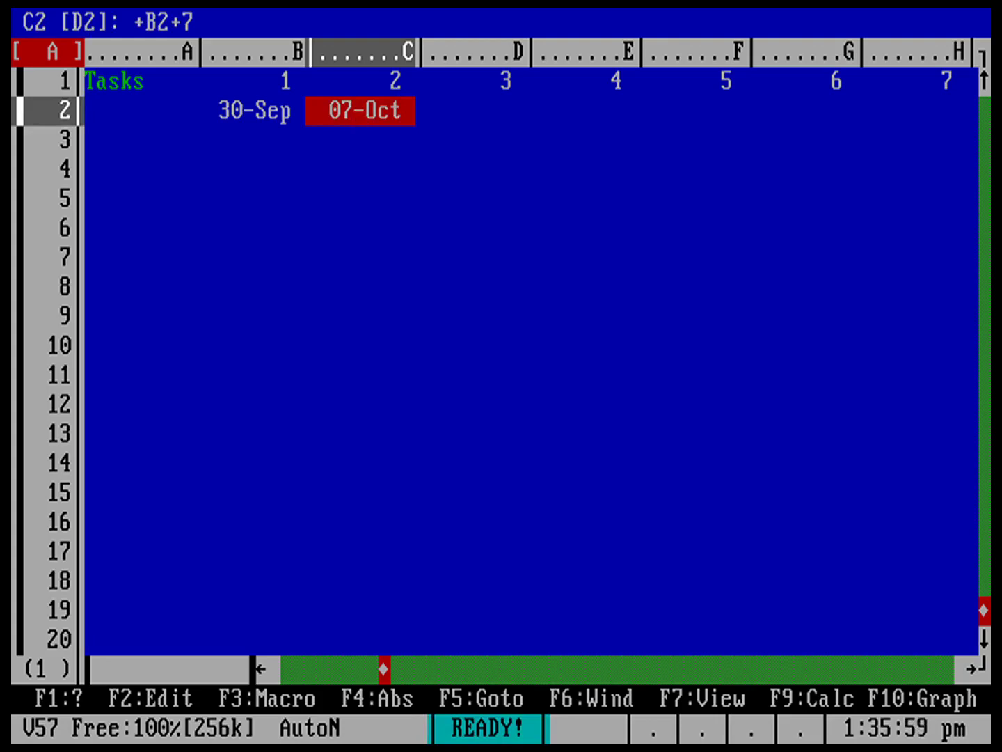
Copy C2's +7 formula into D2..n2 to produce the weekly dates.
{"action": "key", "text": "slash"}
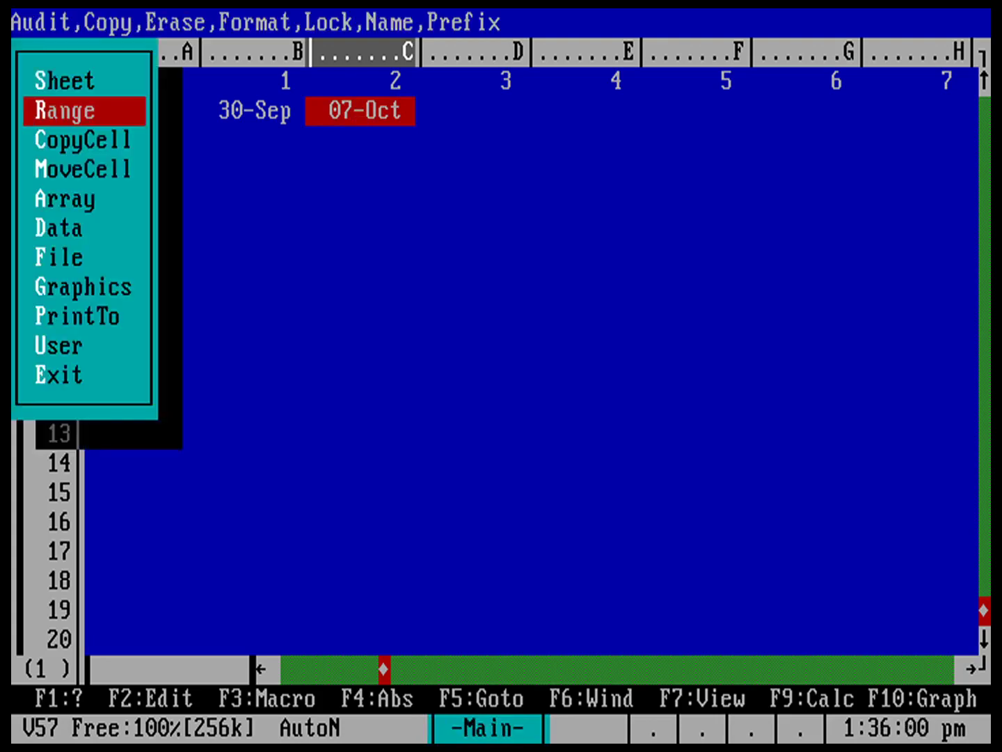
{"action": "key", "text": "Down"}
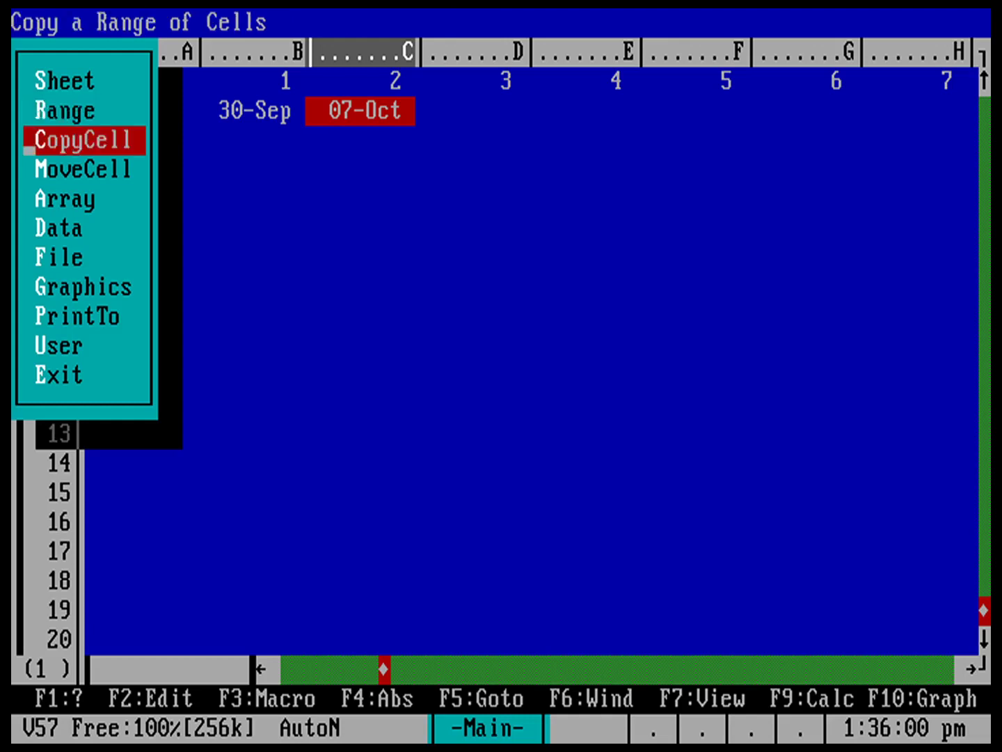
{"action": "key", "text": "Return"}
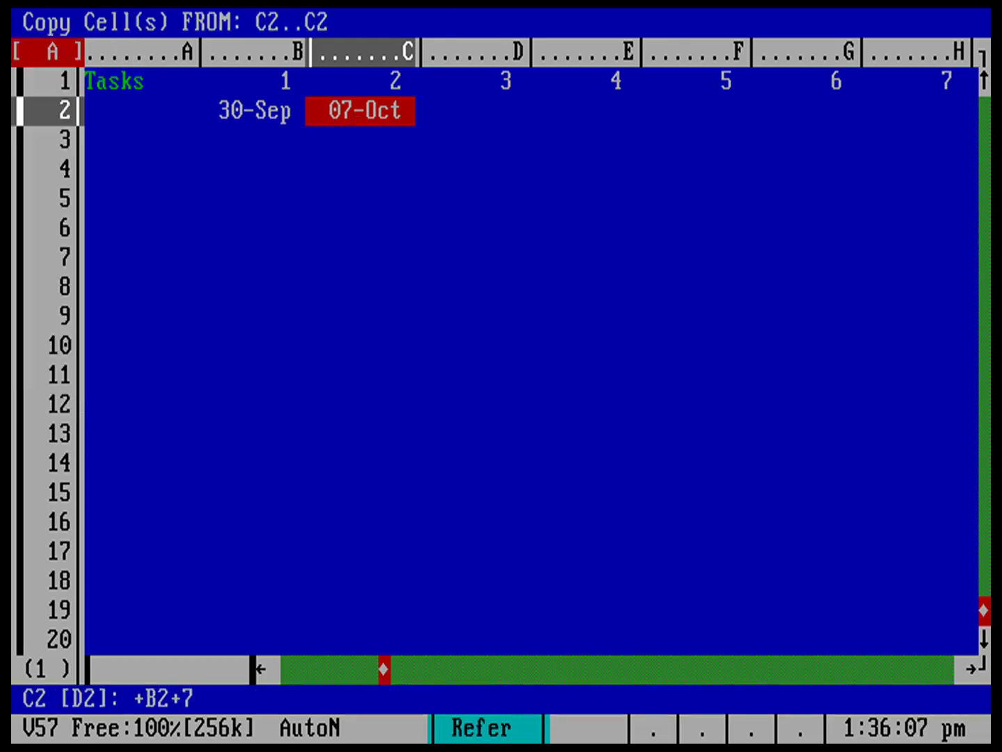
{"action": "key", "text": "Return"}
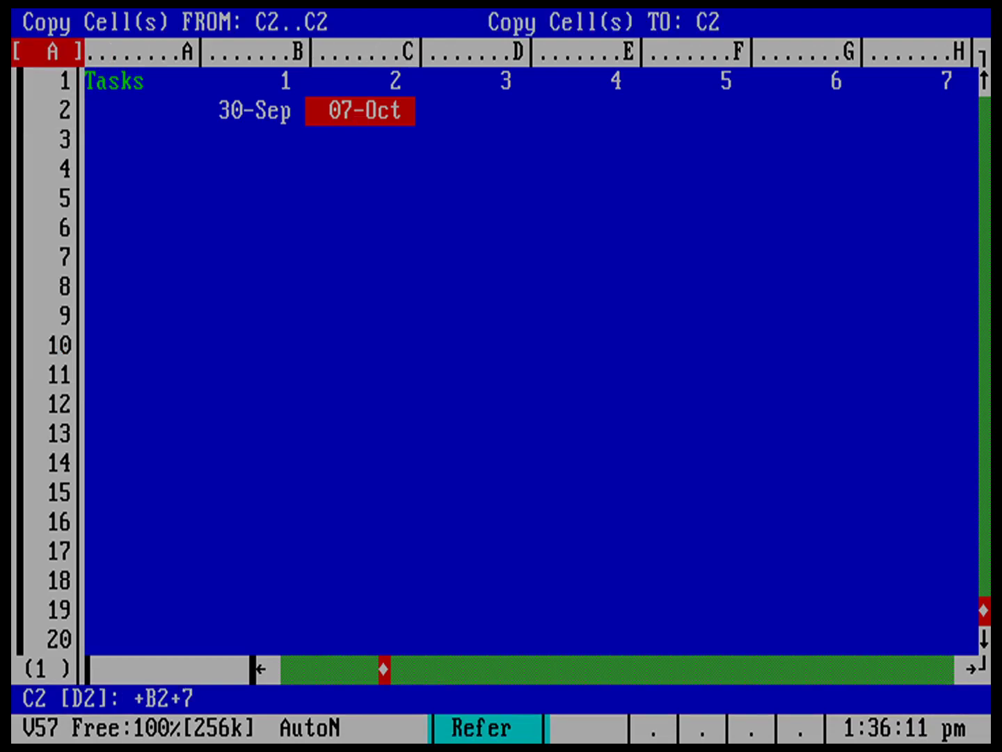
{"action": "type", "text": "d2"}
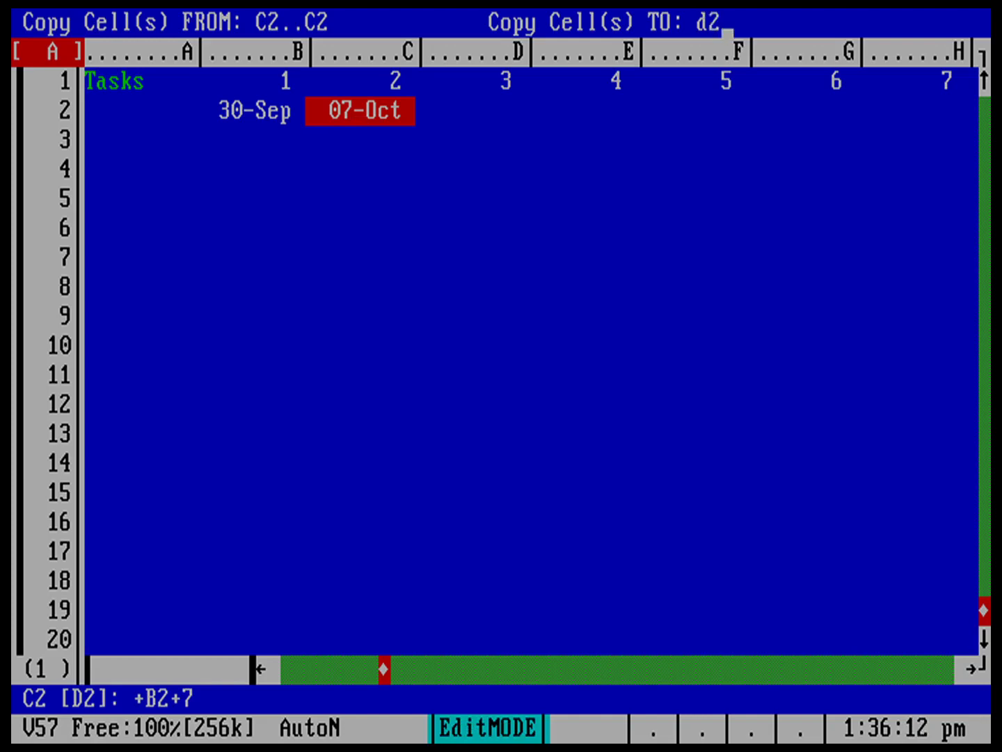
{"action": "type", "text": "..n2"}
{"action": "key", "text": "Return"}
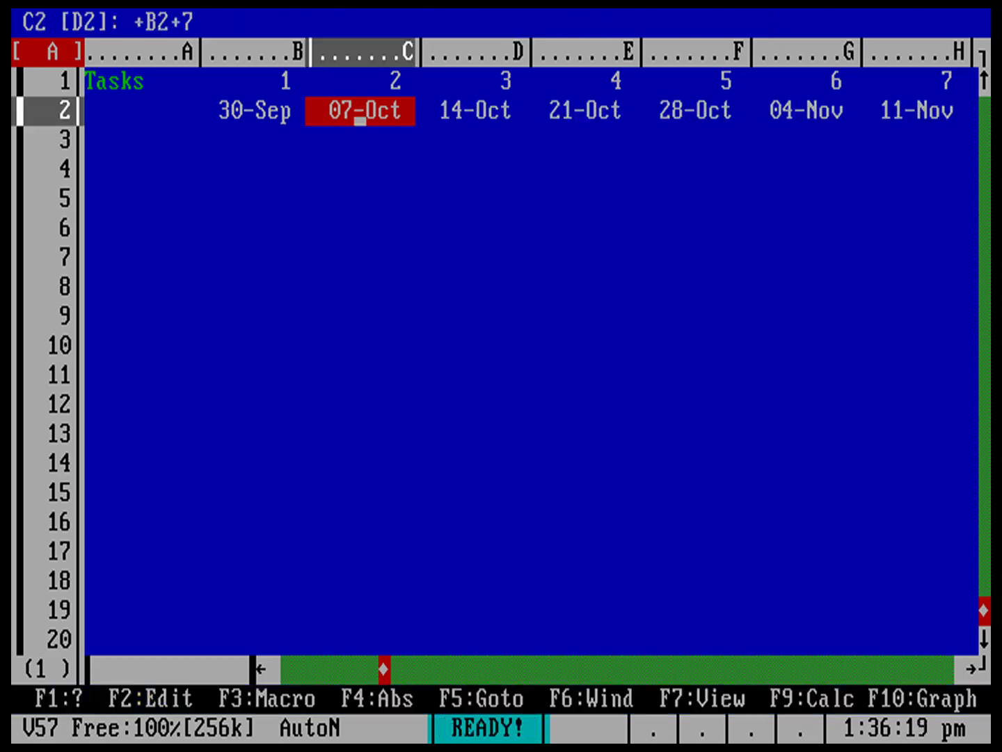
Check the copied dates along row 2 through 23-Dec, then return to A2.
{"action": "key", "text": "Right"}
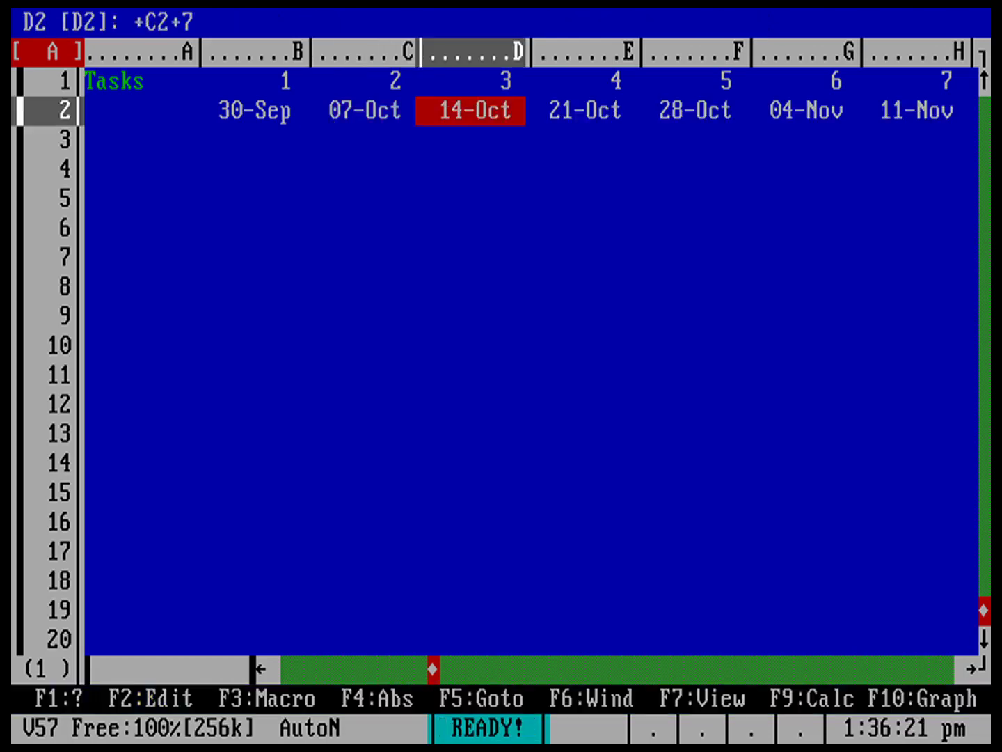
{"action": "key", "text": "Right"}
{"action": "key", "text": "Right"}
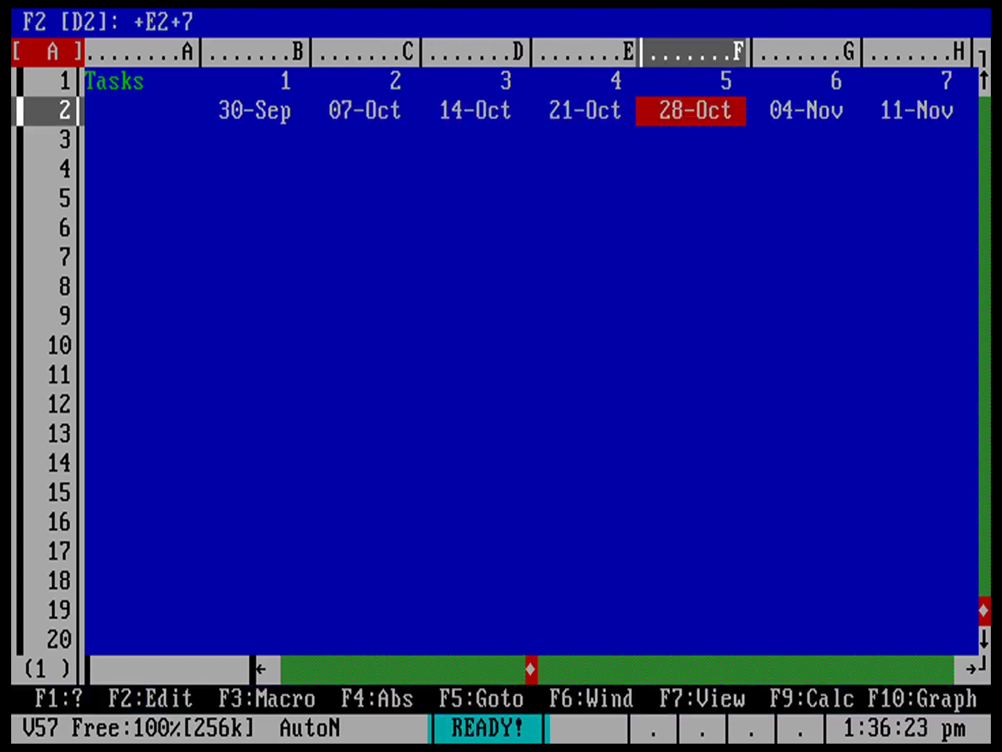
{"action": "key", "text": "Right"}
{"action": "key", "text": "Right"}
{"action": "key", "text": "Right"}
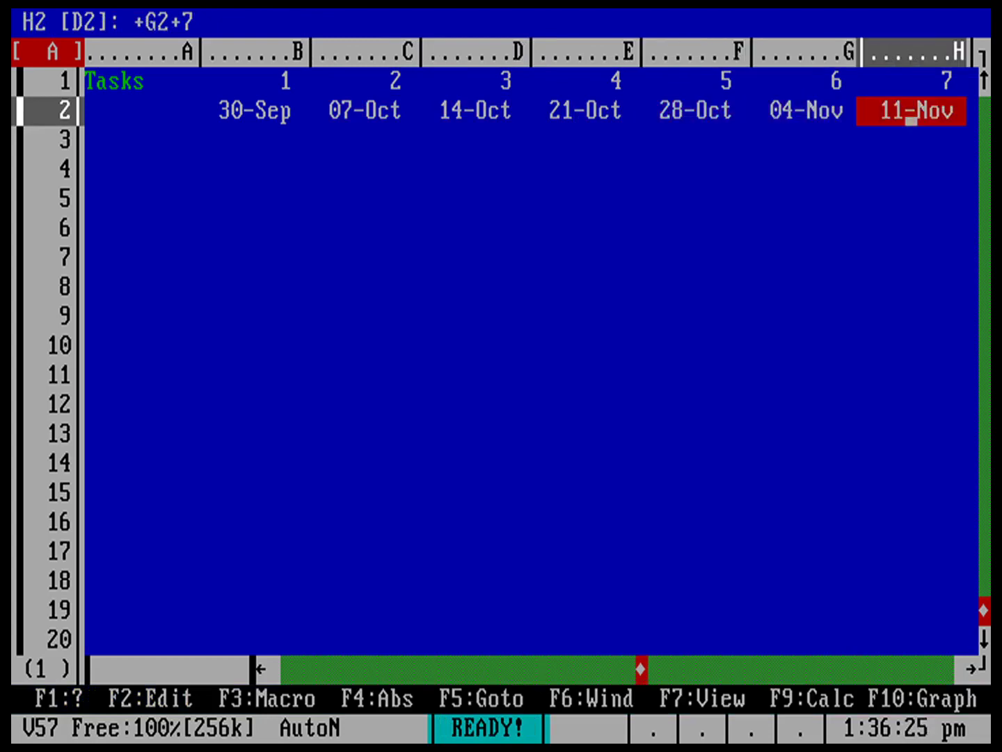
{"action": "key", "text": "Right"}
{"action": "key", "text": "Right"}
{"action": "key", "text": "Right"}
{"action": "key", "text": "Right"}
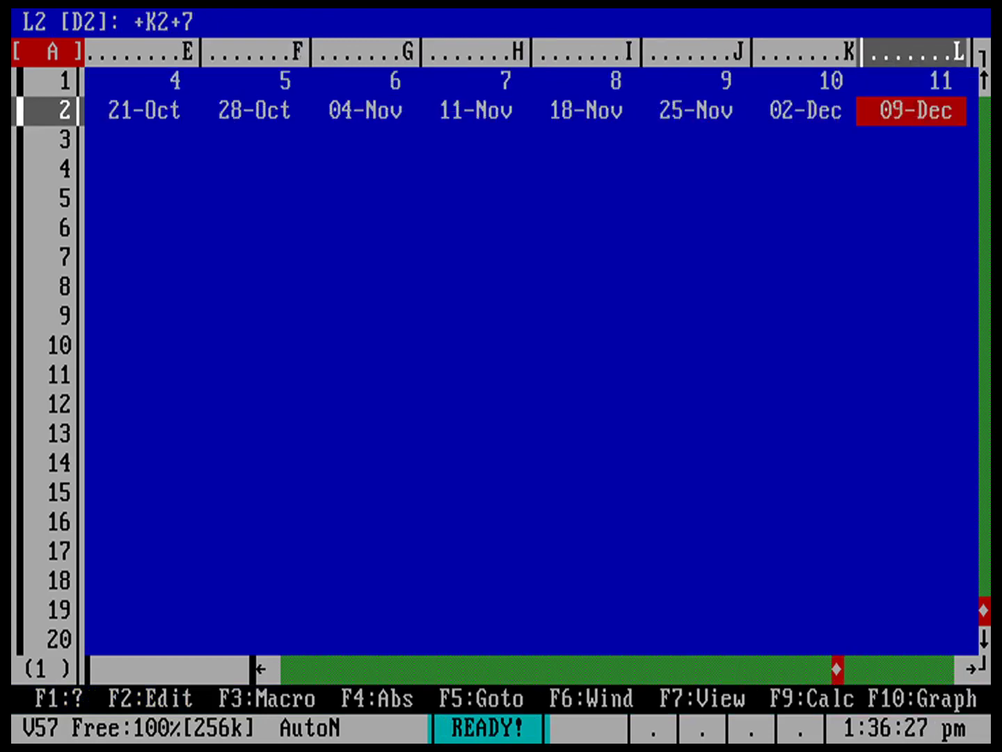
{"action": "key", "text": "Right"}
{"action": "key", "text": "Right"}
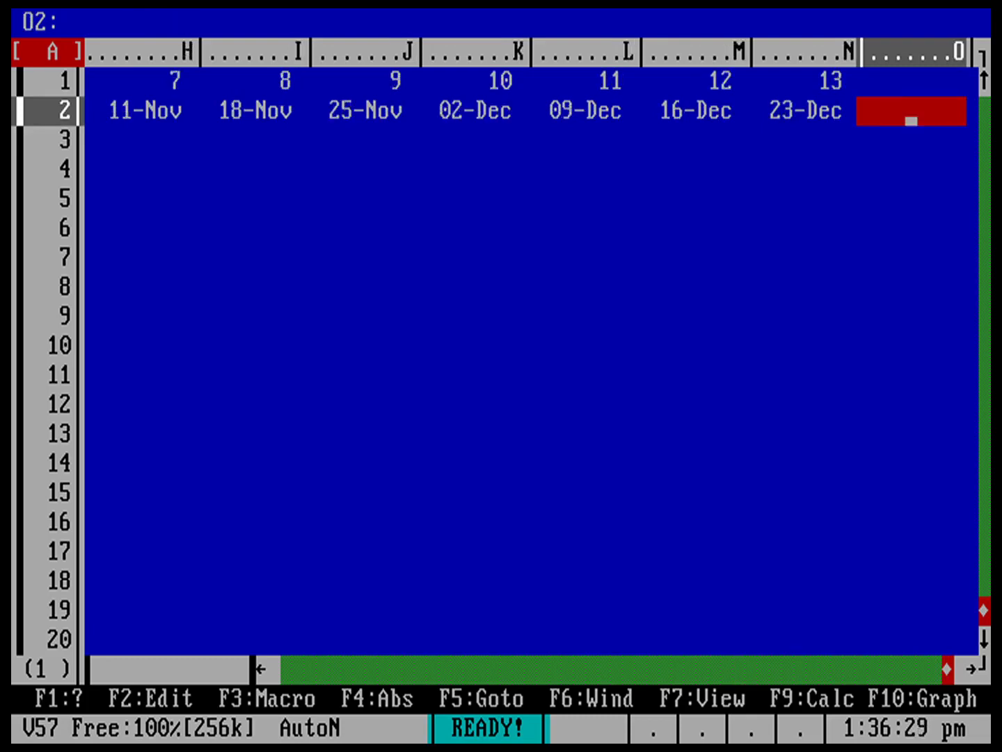
{"action": "key", "text": "Left"}
{"action": "key", "text": "Left"}
{"action": "key", "text": "Left"}
{"action": "key", "text": "Left"}
{"action": "key", "text": "Left"}
{"action": "key", "text": "Left"}
{"action": "key", "text": "Left"}
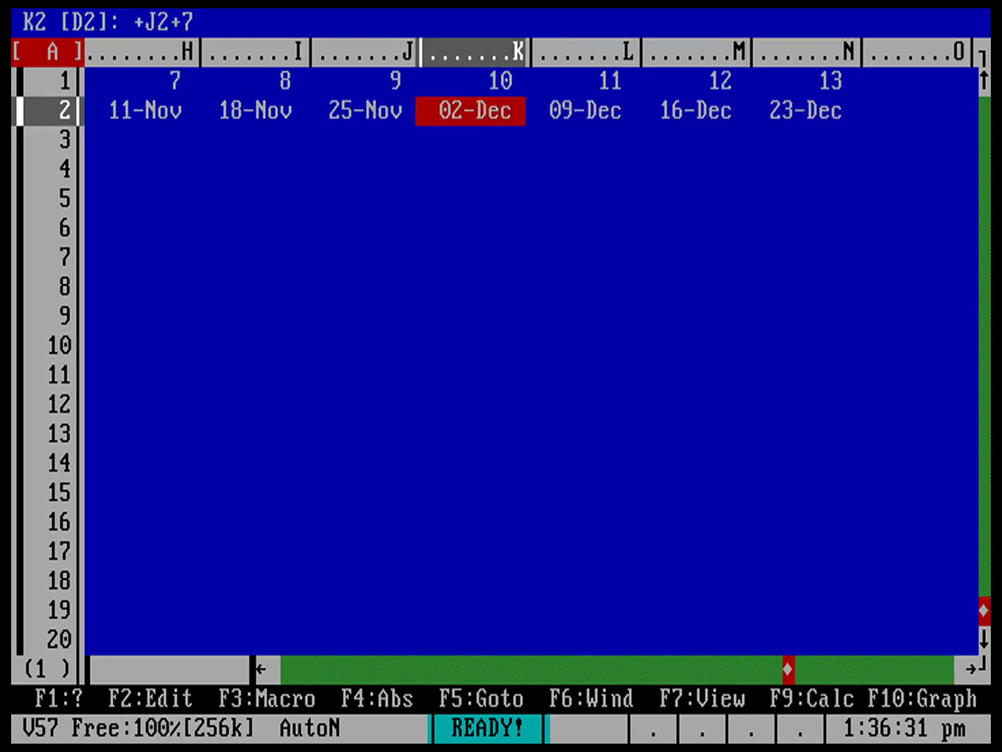
{"action": "key", "text": "Left"}
{"action": "key", "text": "Left"}
{"action": "key", "text": "Left"}
{"action": "key", "text": "Left"}
{"action": "key", "text": "Left"}
{"action": "key", "text": "Left"}
{"action": "key", "text": "Left"}
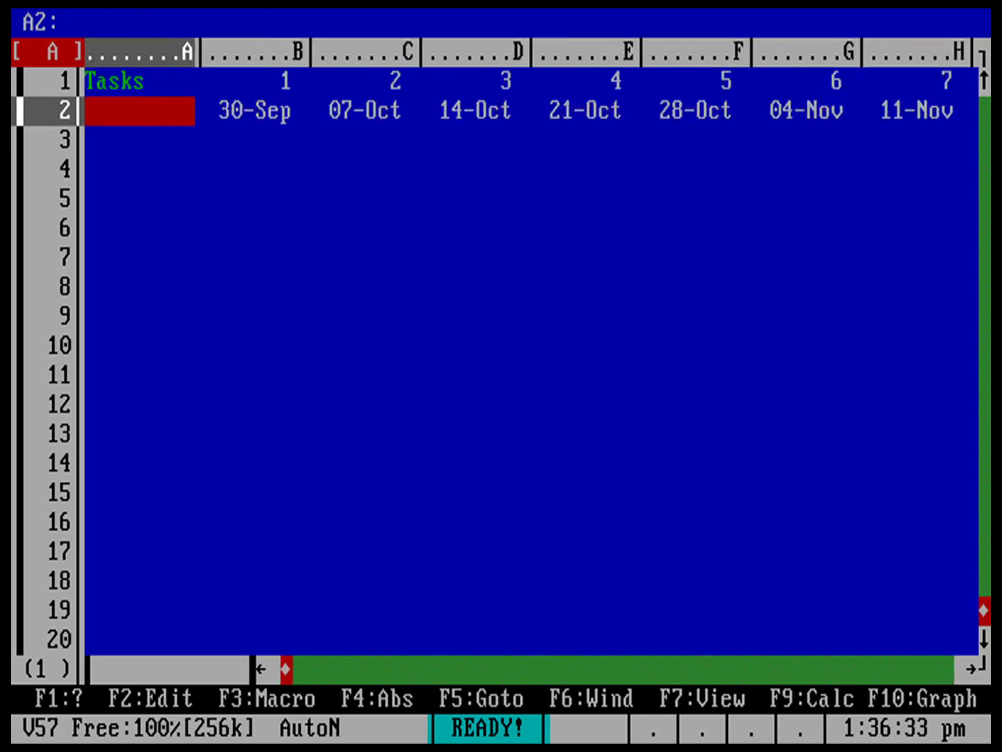
Enter Web support, Web project and Urgent project into A3, A4 and A5.
{"action": "key", "text": "Down"}
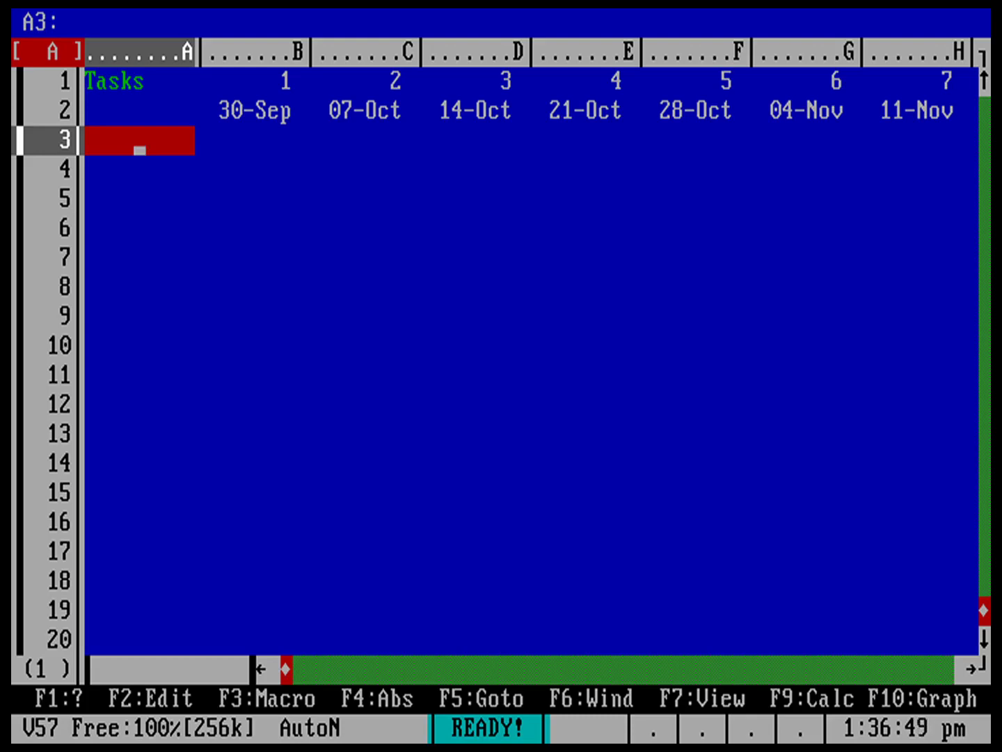
{"action": "type", "text": "Web sup"}
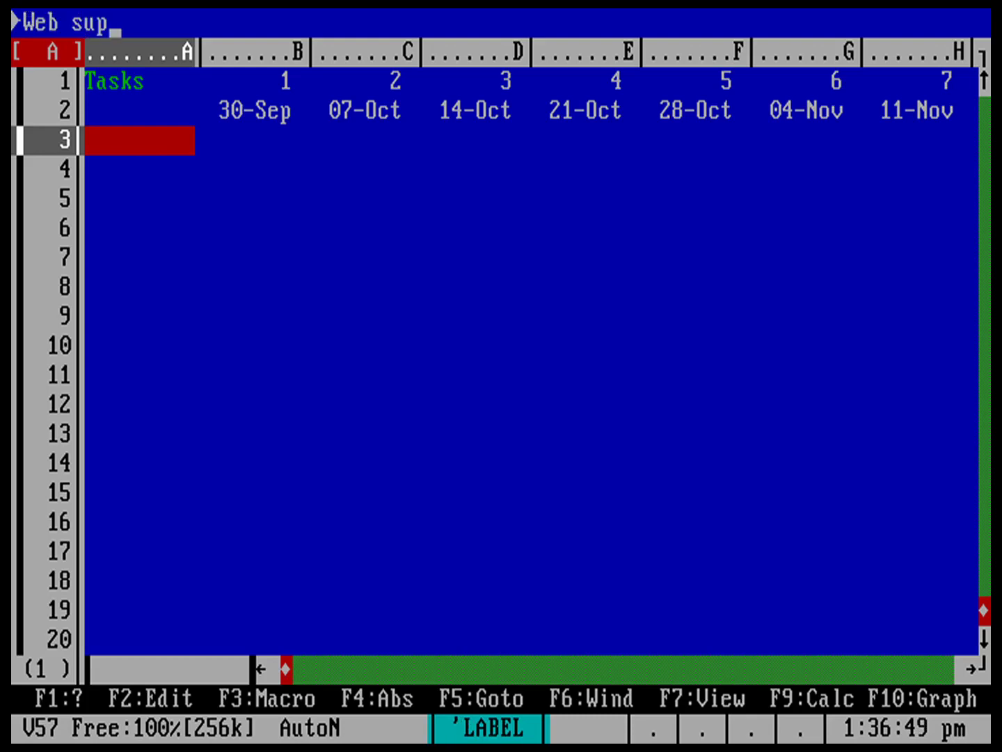
{"action": "type", "text": "port"}
{"action": "key", "text": "Down"}
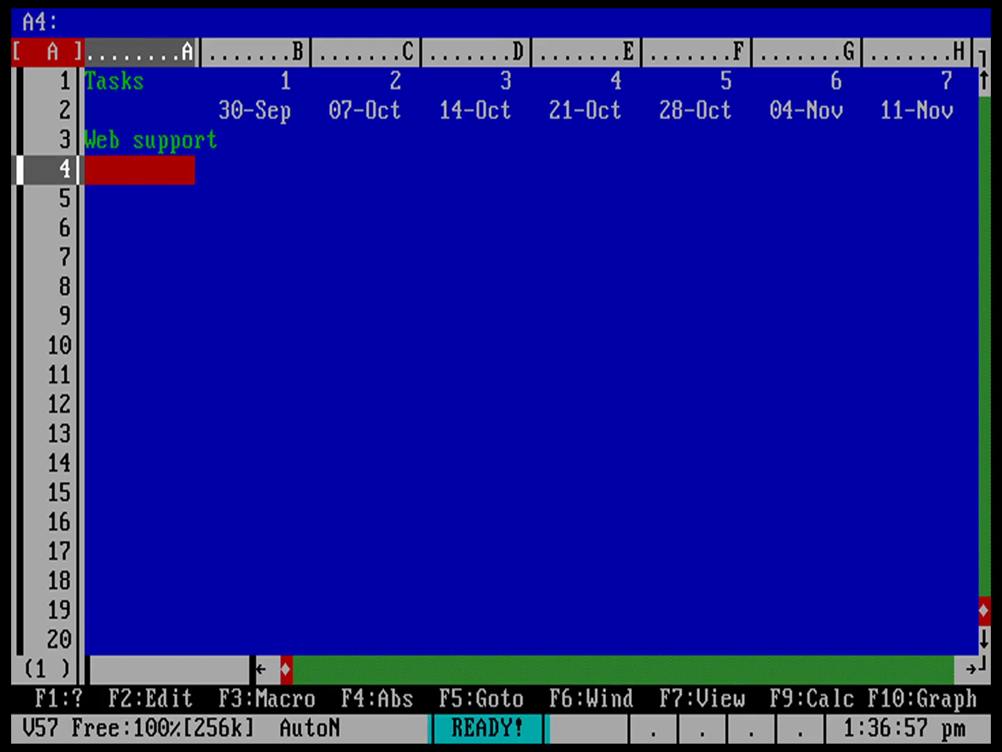
{"action": "type", "text": "Web project"}
{"action": "key", "text": "Down"}
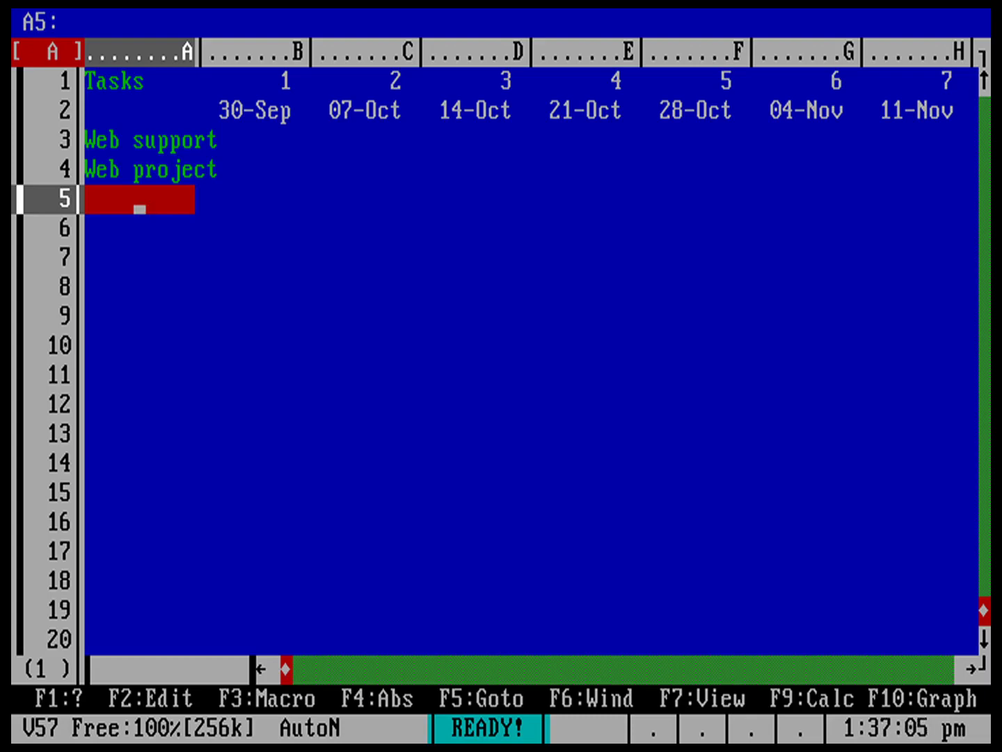
{"action": "type", "text": "Urg"}
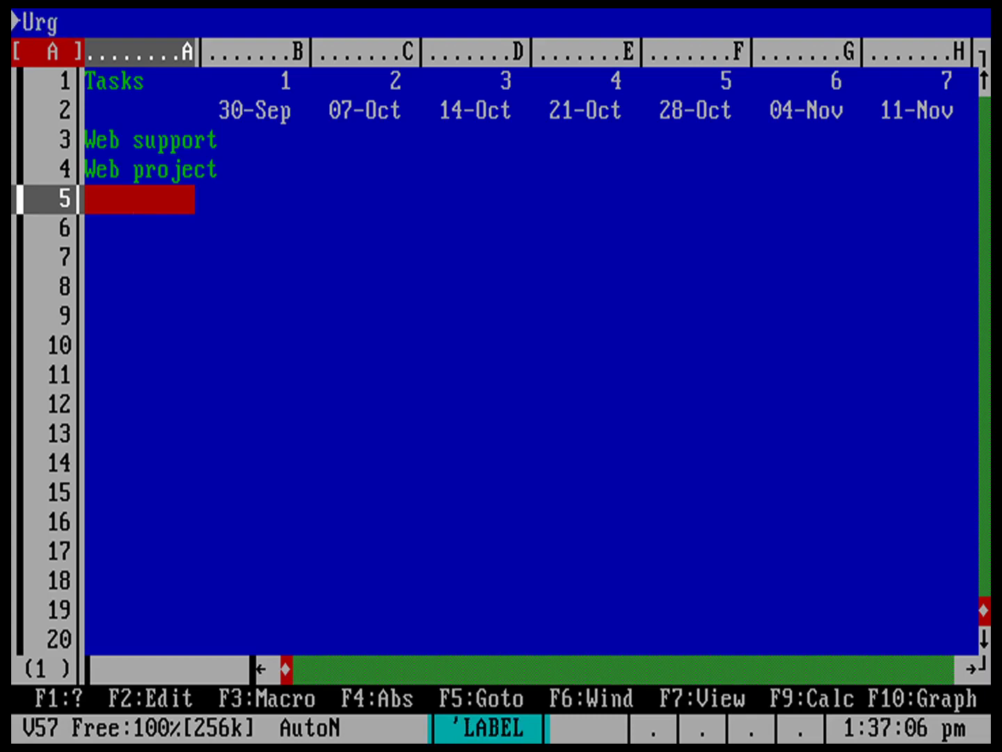
{"action": "type", "text": "ent project"}
{"action": "key", "text": "Down"}
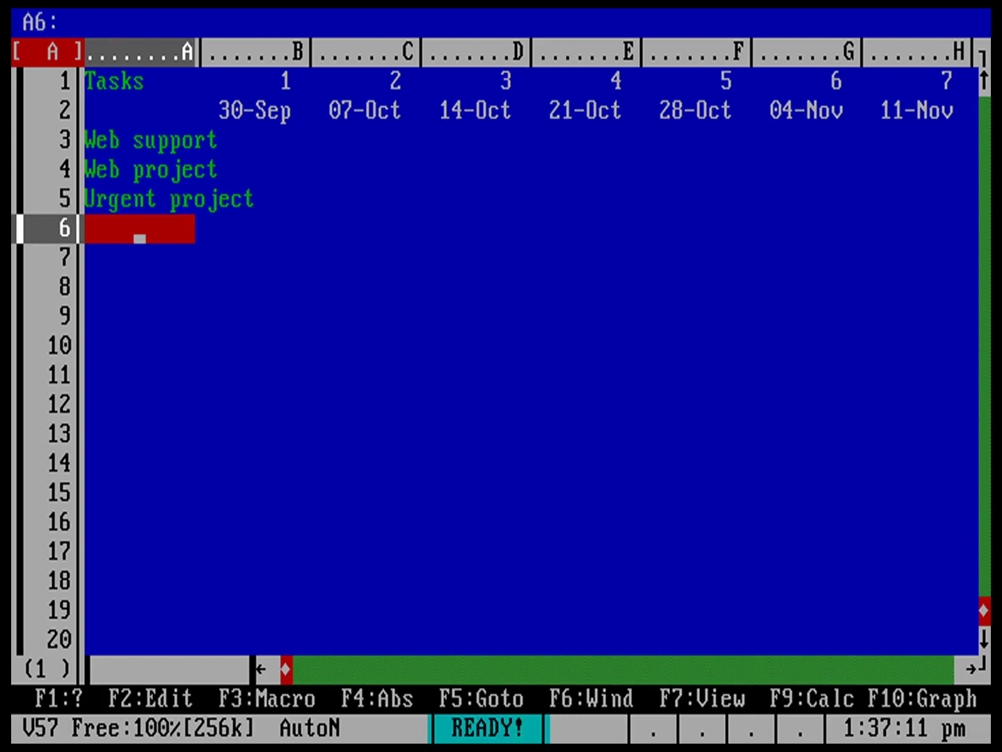
Enter Migration work in A7 and Support work in A8, leaving A6 blank.
{"action": "key", "text": "Down"}
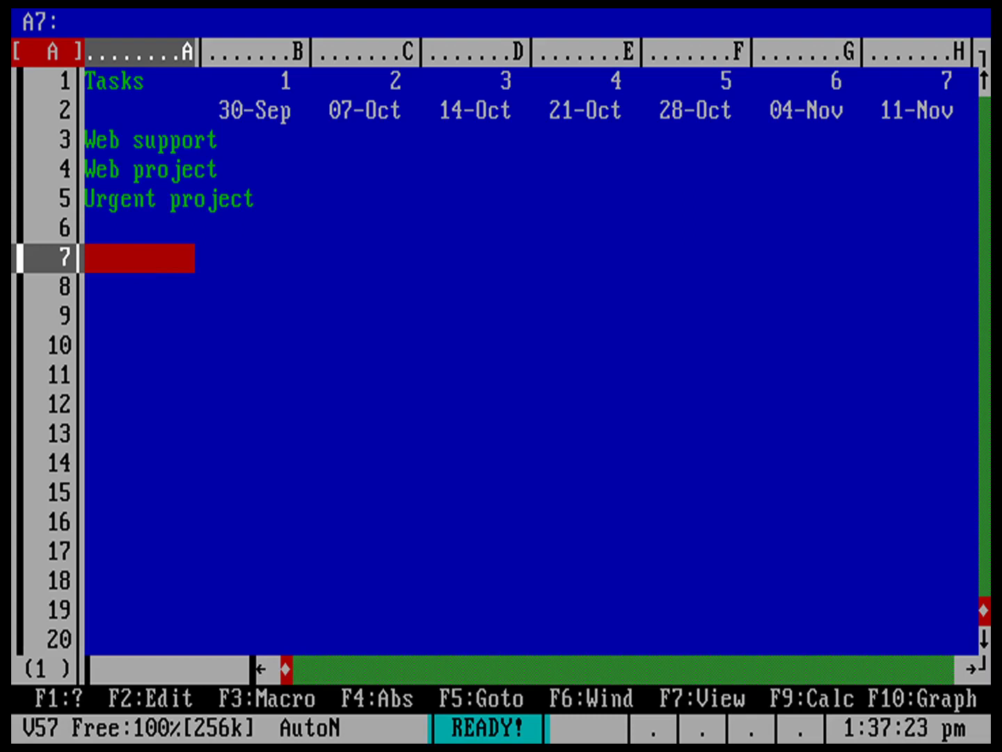
{"action": "type", "text": "Migr"}
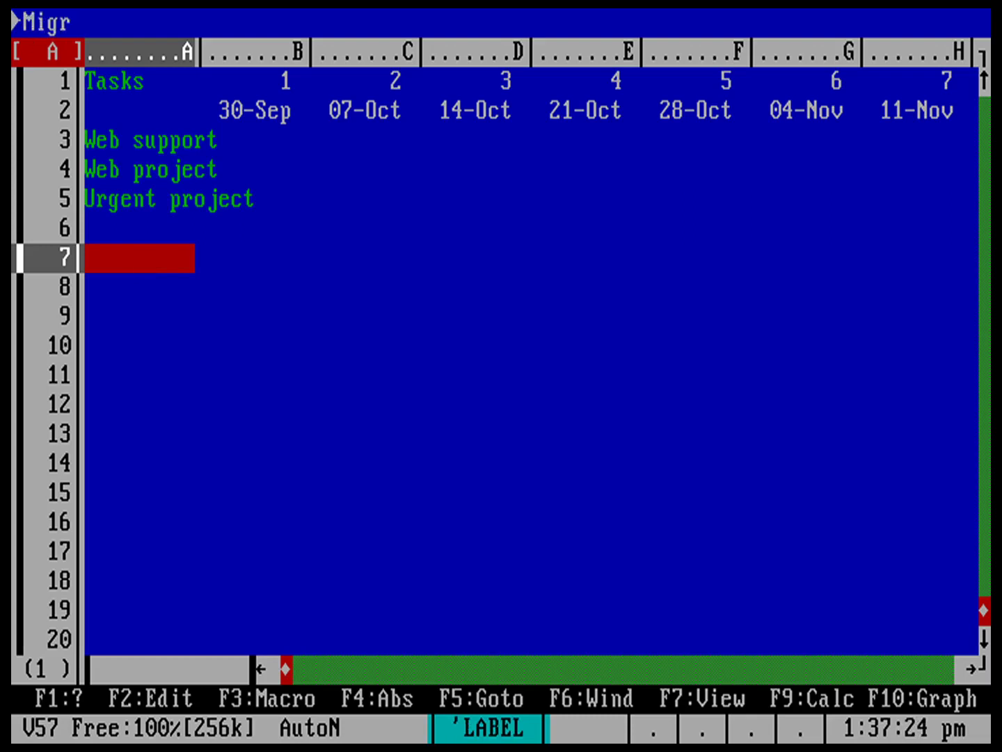
{"action": "type", "text": "ation work"}
{"action": "key", "text": "Down"}
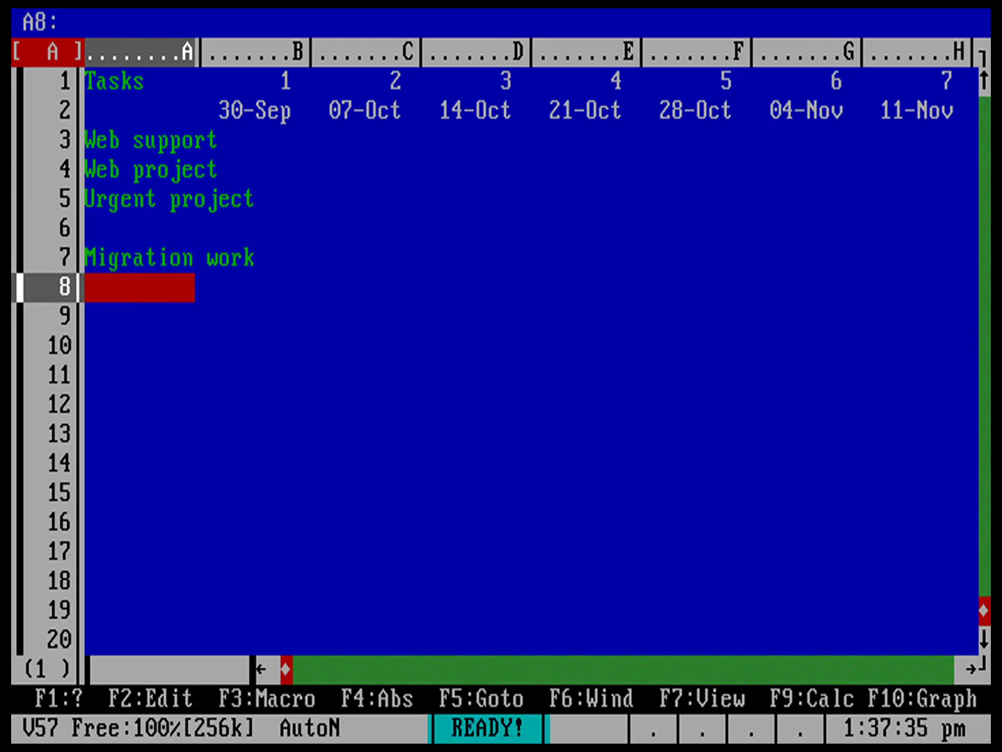
{"action": "type", "text": "Supp"}
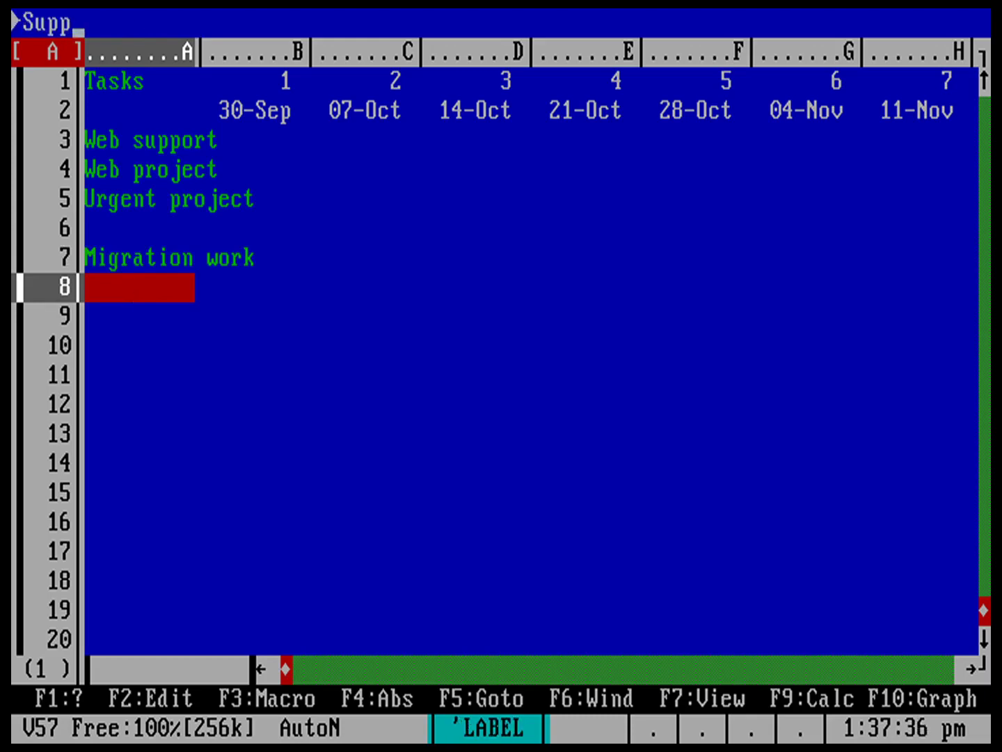
{"action": "type", "text": "ort work"}
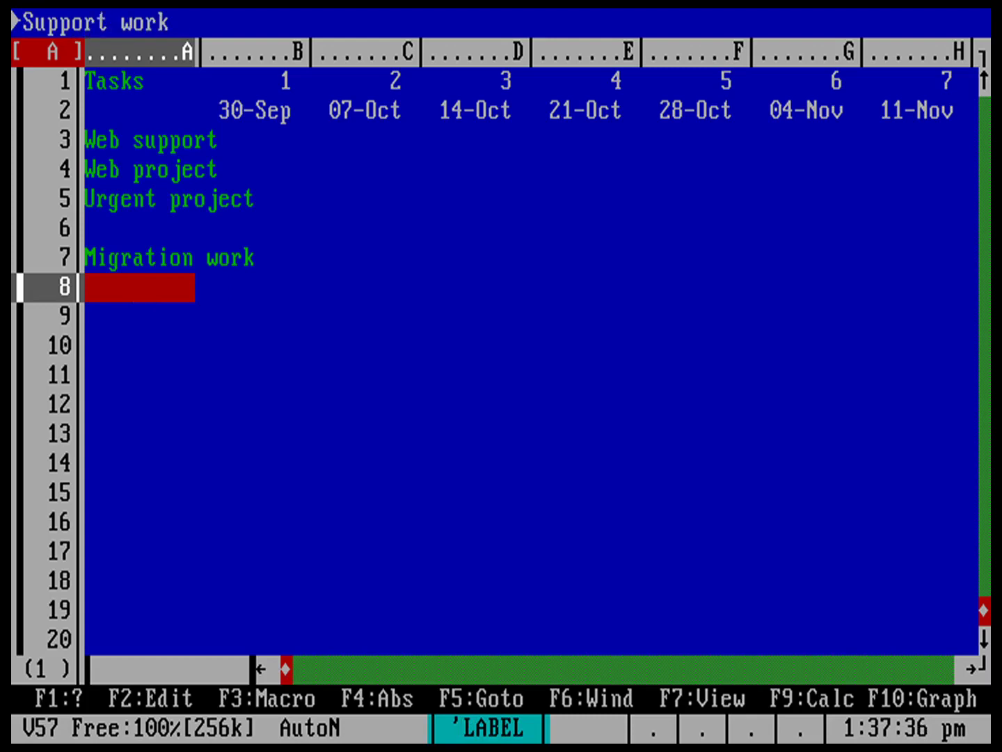
{"action": "key", "text": "Down"}
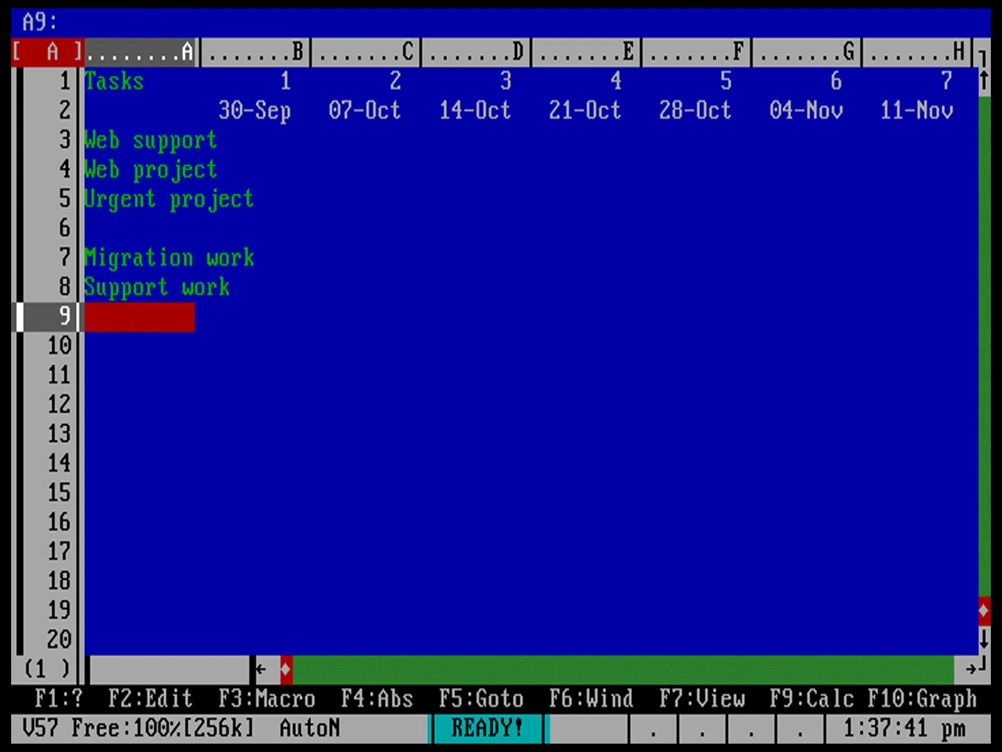
Add Vacation in A10 and start typing Holidays in A11.
{"action": "key", "text": "Down"}
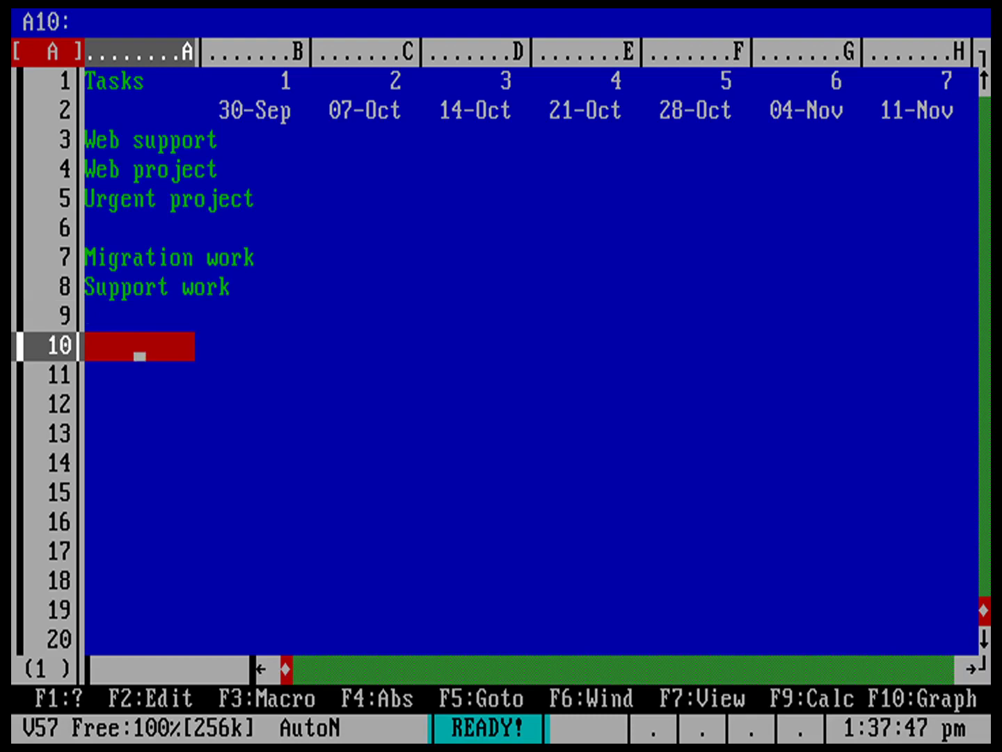
{"action": "type", "text": "Vacation"}
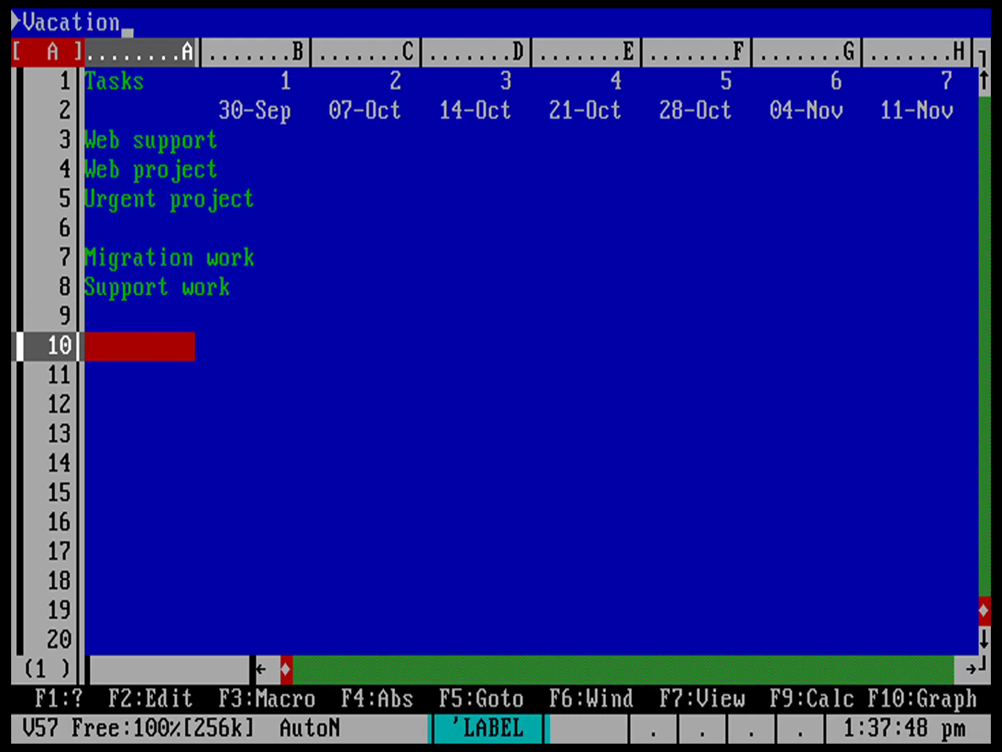
{"action": "key", "text": "Down"}
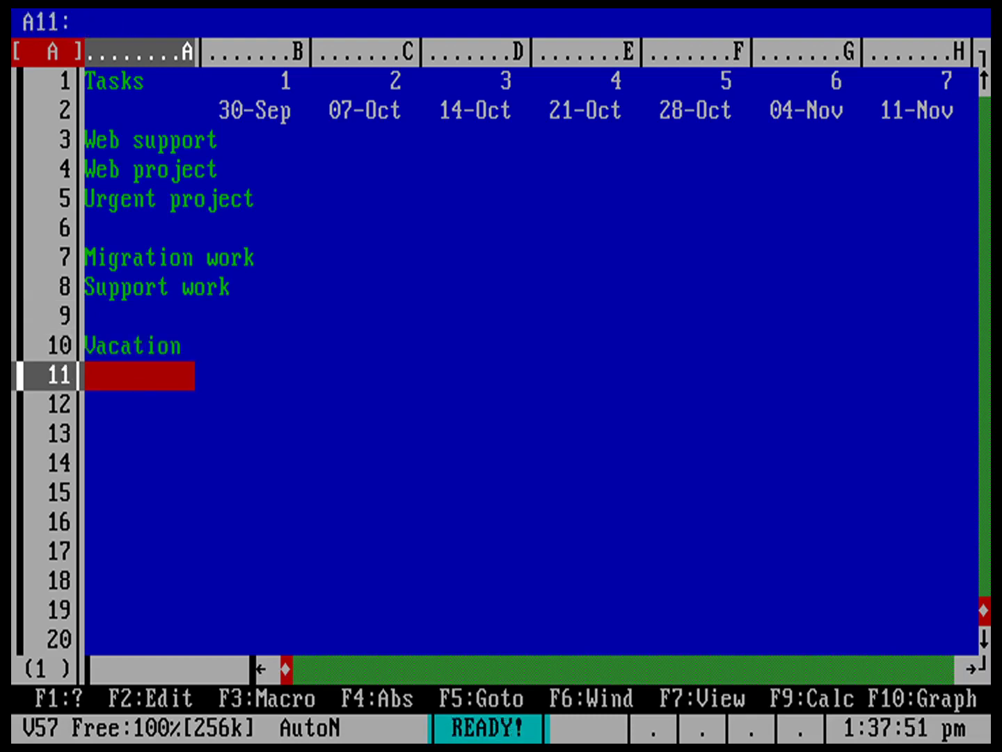
{"action": "type", "text": "Holidays"}
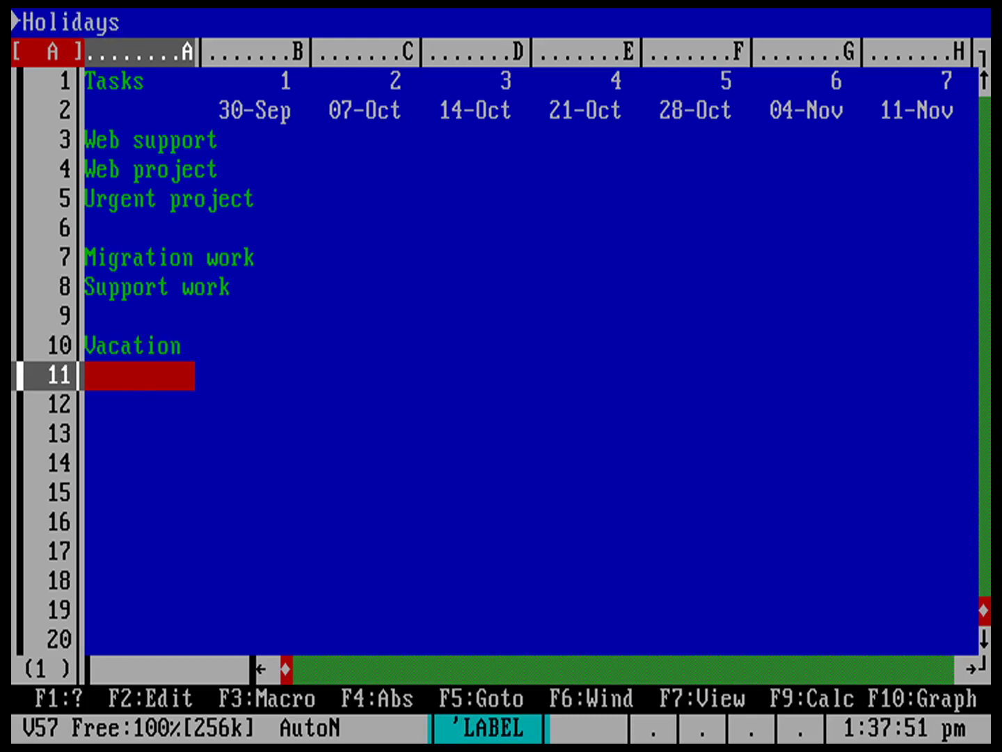
Finish the Holidays label in A11 and set column A's width to 16.
{"action": "key", "text": "Up"}
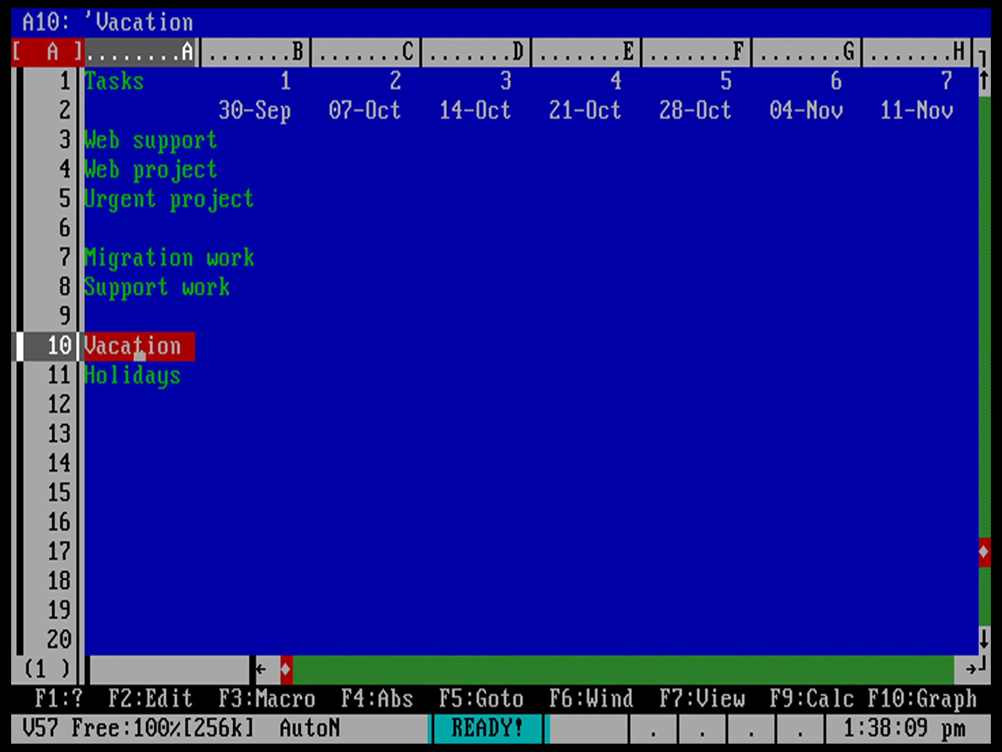
{"action": "key", "text": "/"}
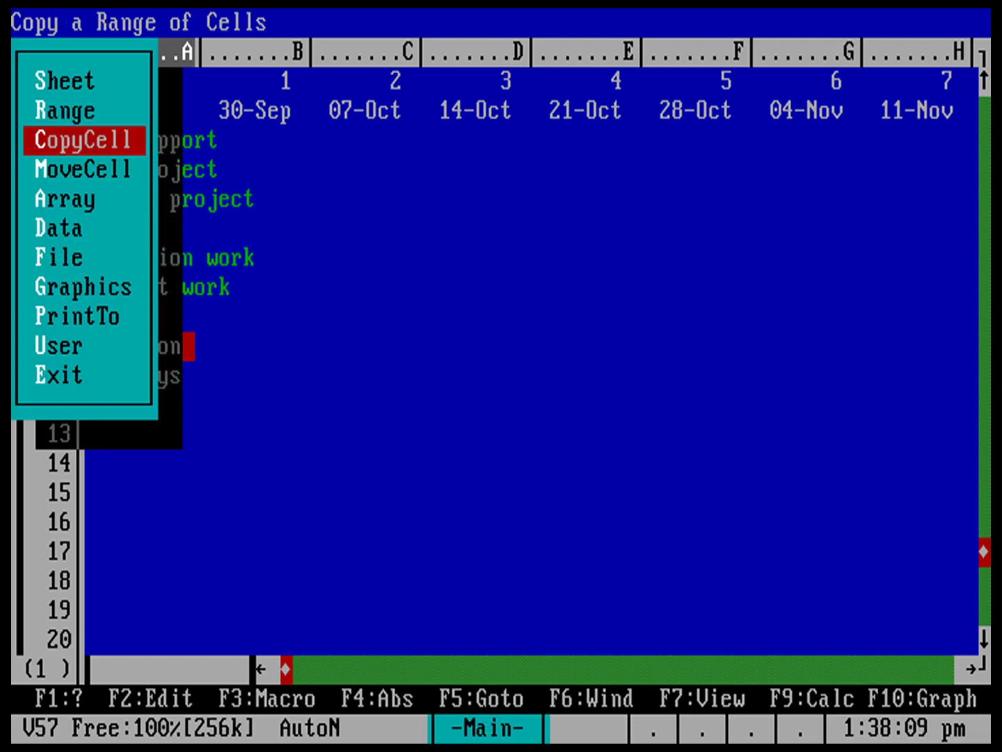
{"action": "left_click", "coordinate": [29, 91]}
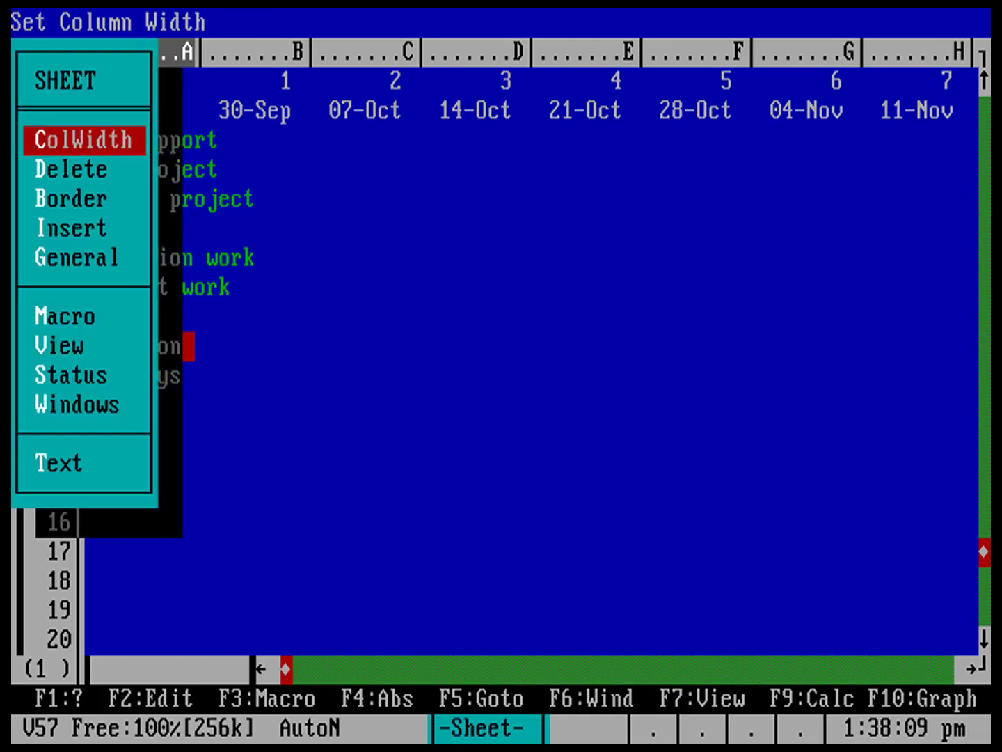
{"action": "left_click", "coordinate": [29, 139]}
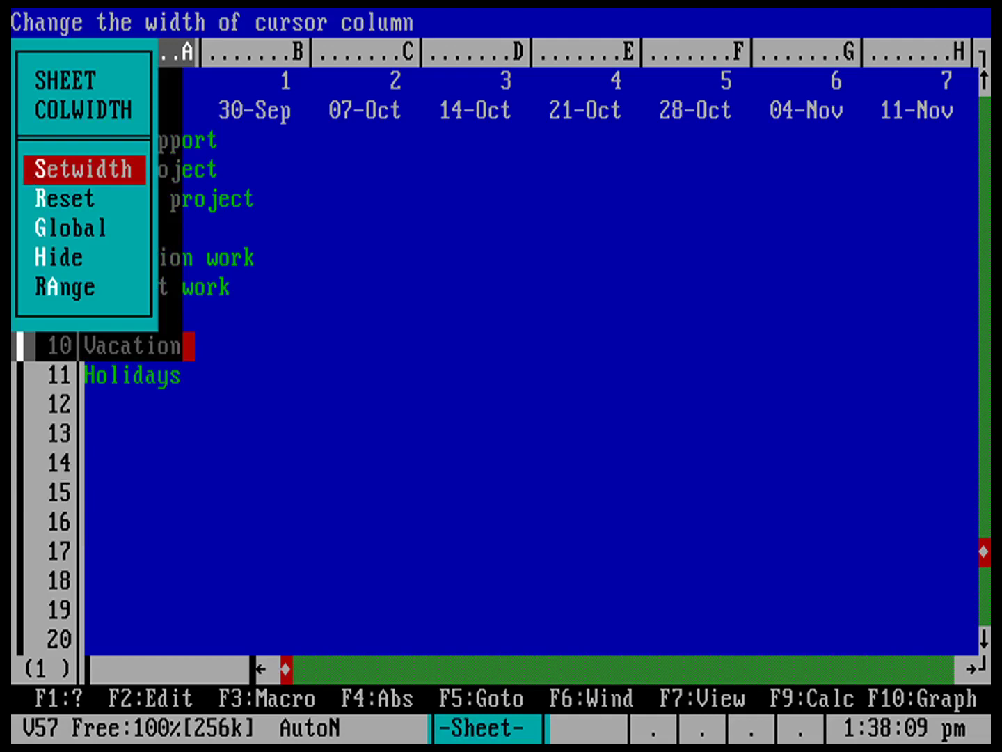
{"action": "left_click", "coordinate": [29, 177]}
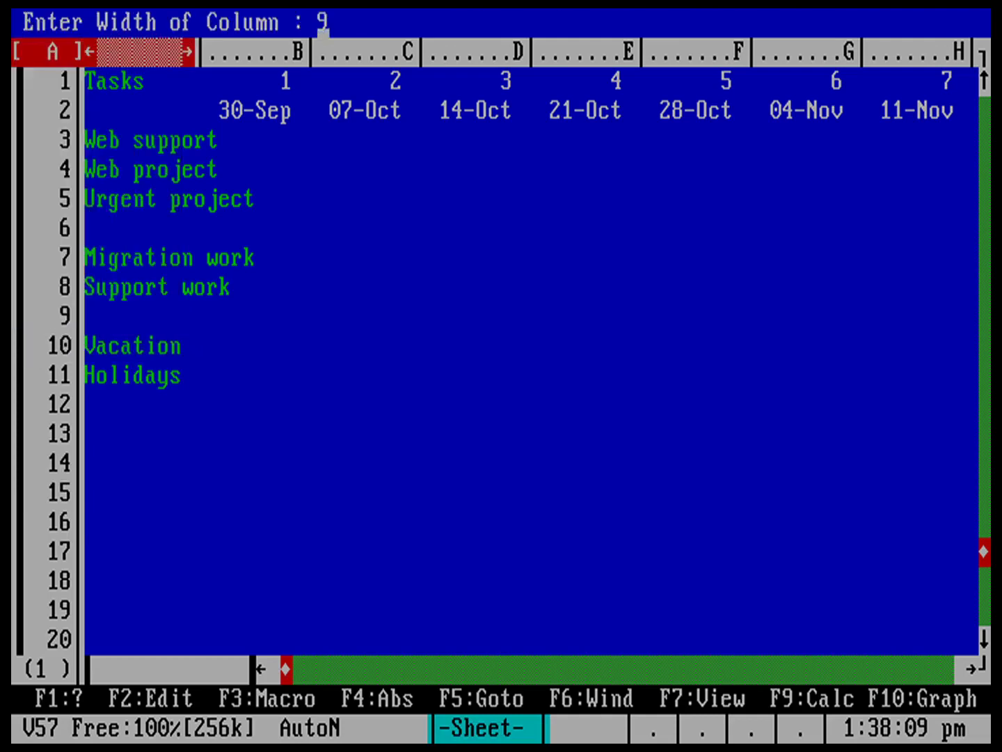
{"action": "type", "text": "1"}
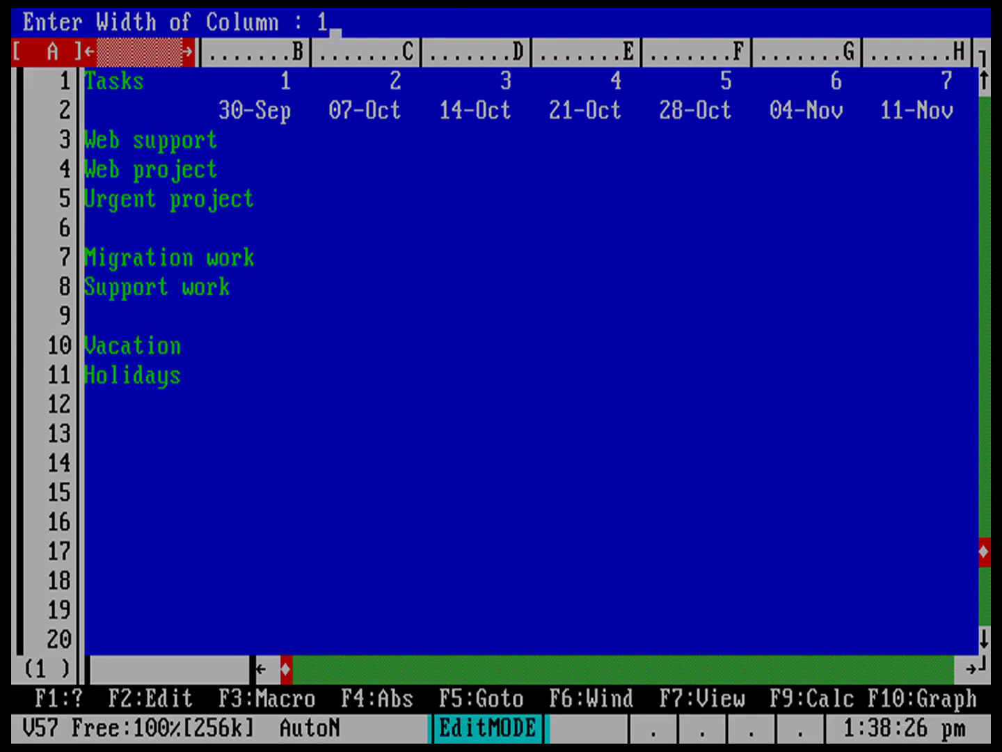
{"action": "type", "text": "6"}
{"action": "key", "text": "Return"}
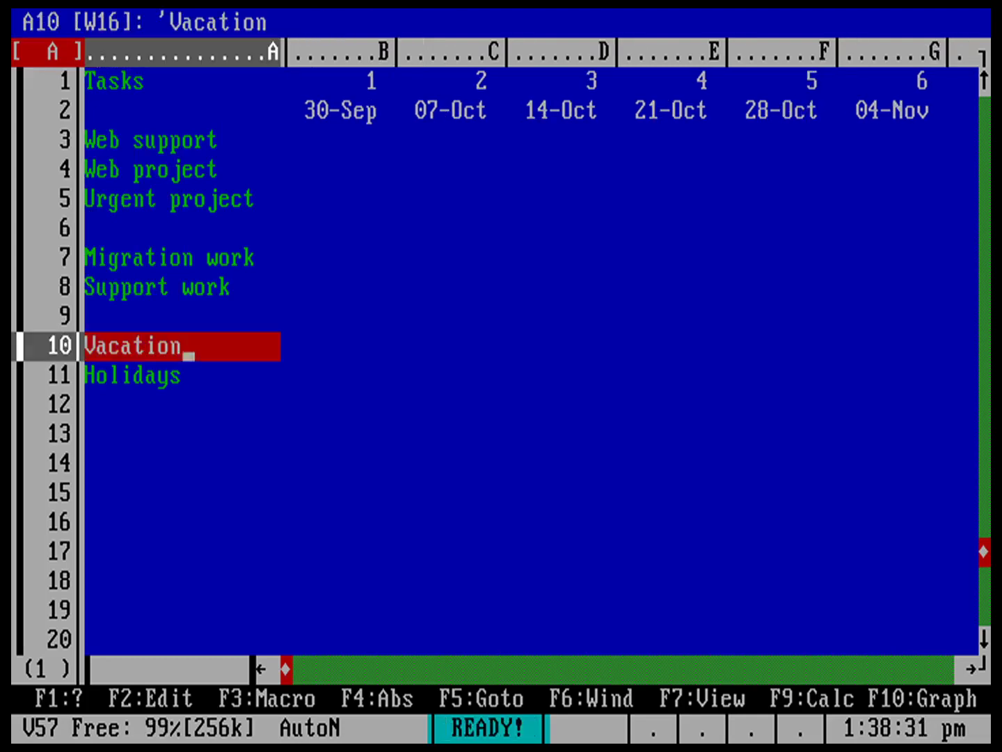
Enter week 1 hours 0.5, 1 and 2 in B3 through B5.
{"action": "key", "text": "Up"}
{"action": "key", "text": "Up"}
{"action": "key", "text": "Up"}
{"action": "key", "text": "Up"}
{"action": "key", "text": "Up"}
{"action": "key", "text": "Up"}
{"action": "key", "text": "Up"}
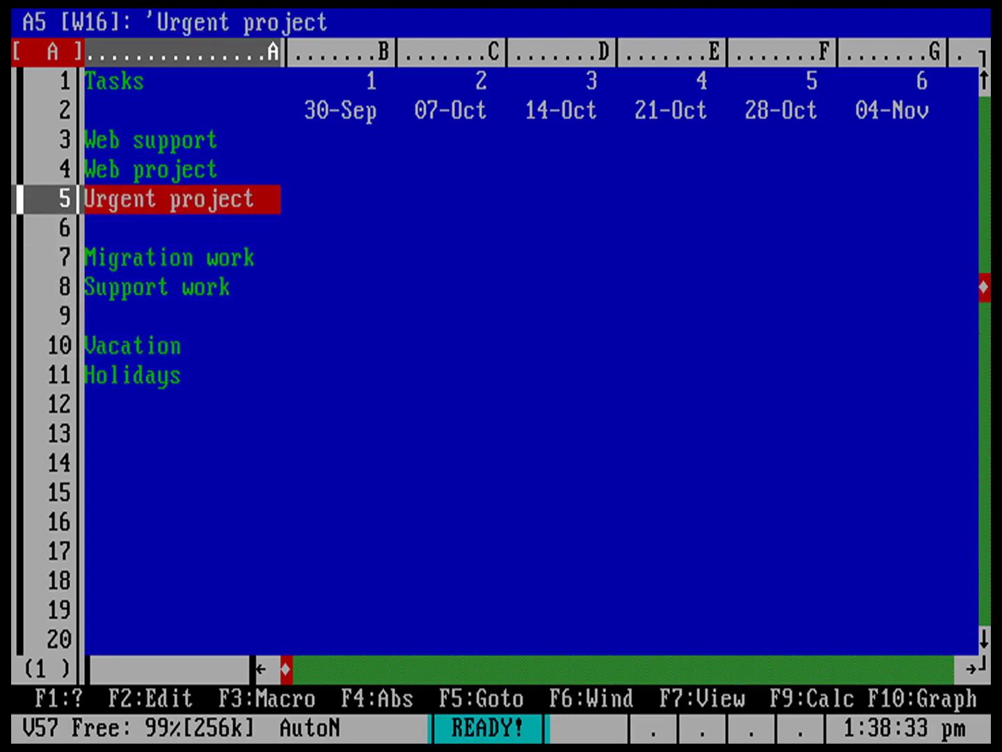
{"action": "key", "text": "Right"}
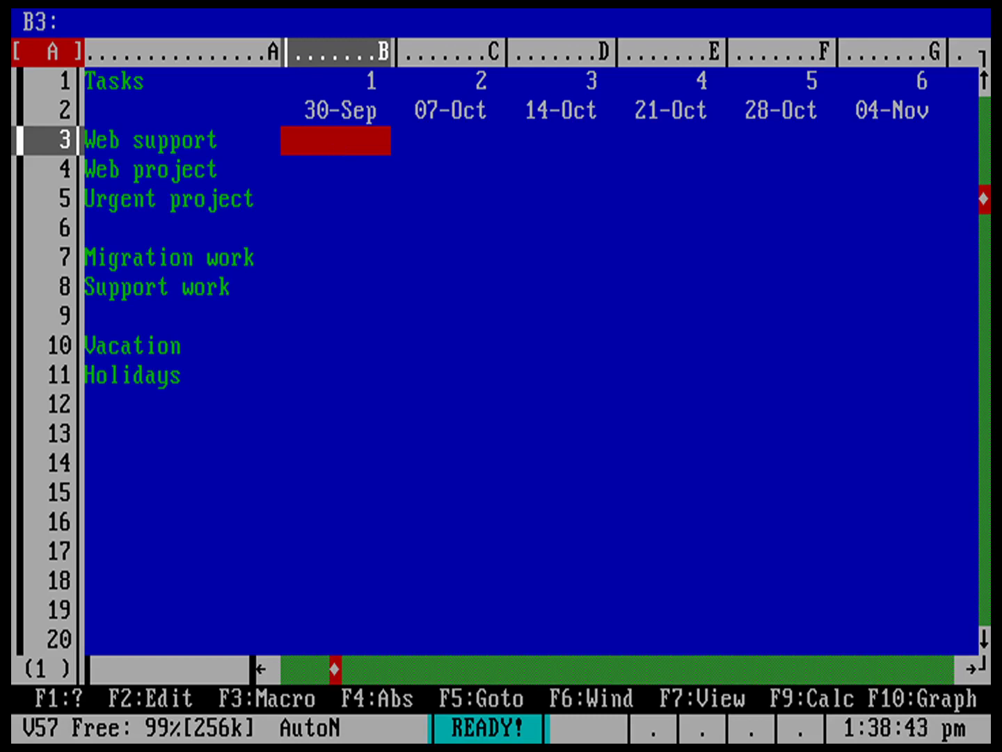
{"action": "type", "text": ".5"}
{"action": "key", "text": "Down"}
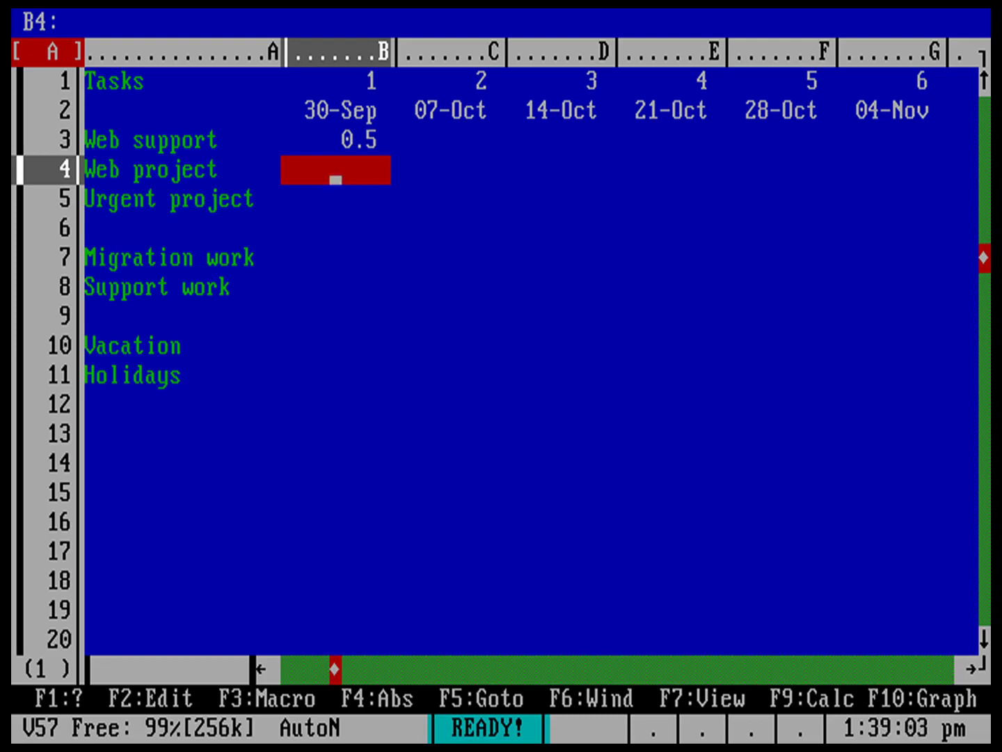
{"action": "type", "text": "1"}
{"action": "key", "text": "Down"}
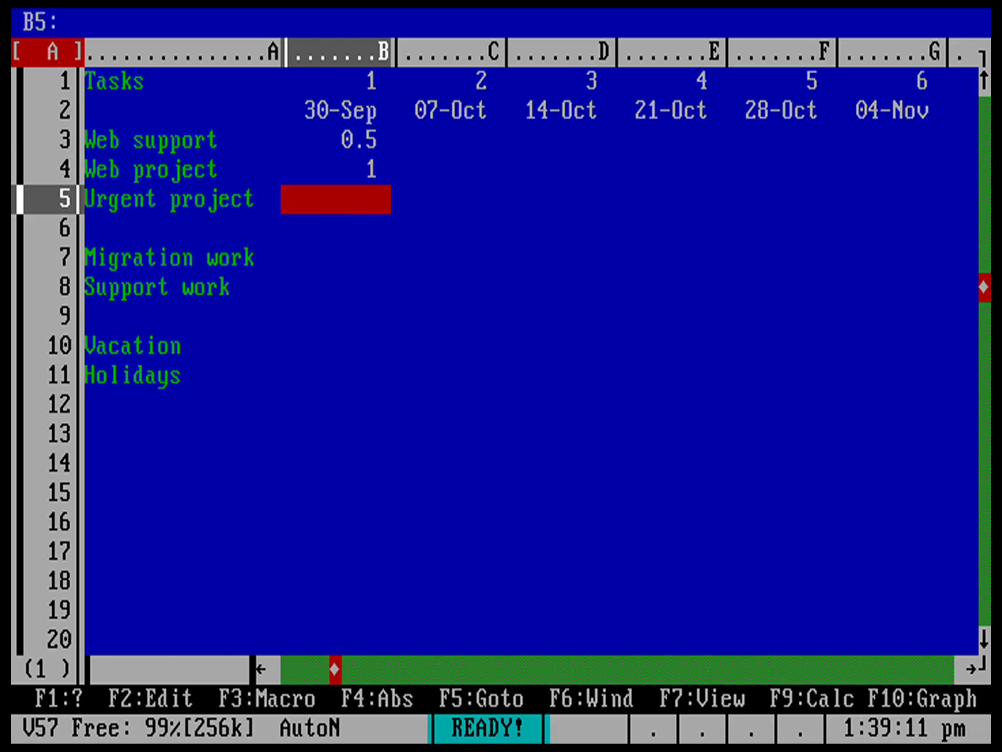
{"action": "type", "text": "2"}
{"action": "key", "text": "Down"}
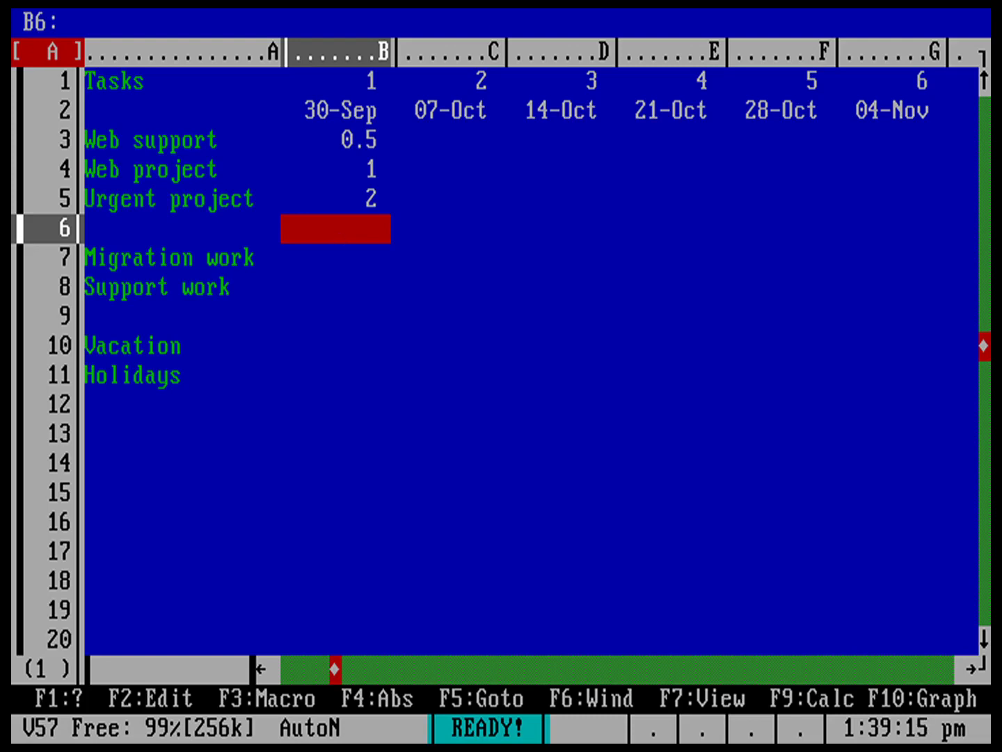
Skip B6 and enter 1.5 and 0.5 hours in B7 and B8.
{"action": "key", "text": "Down"}
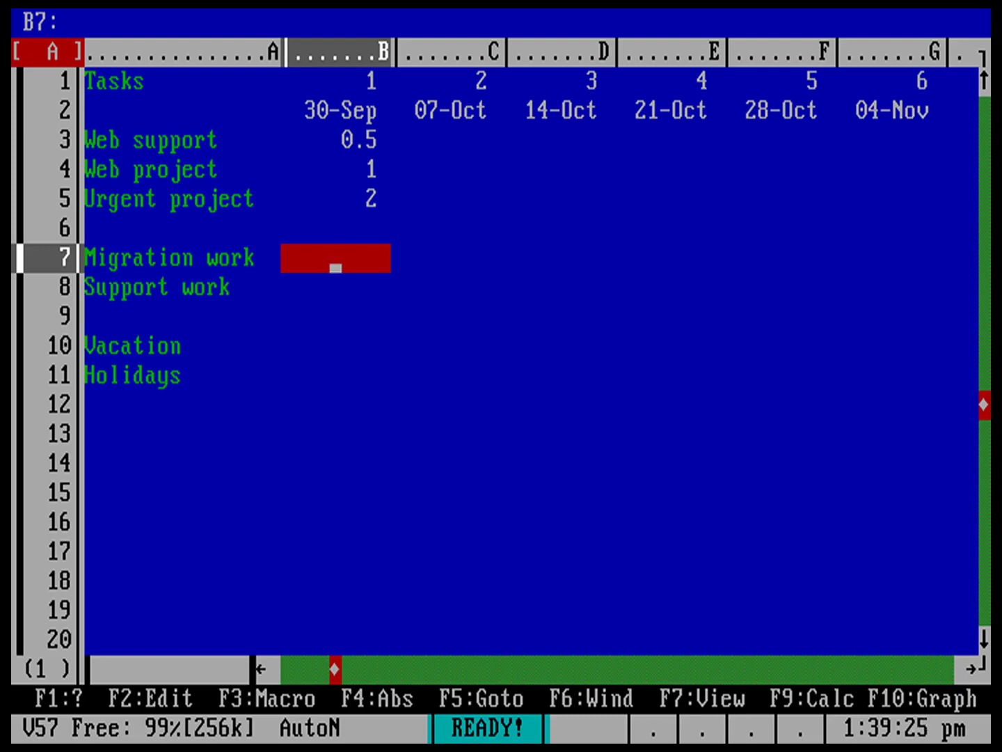
{"action": "type", "text": "1.5"}
{"action": "key", "text": "Down"}
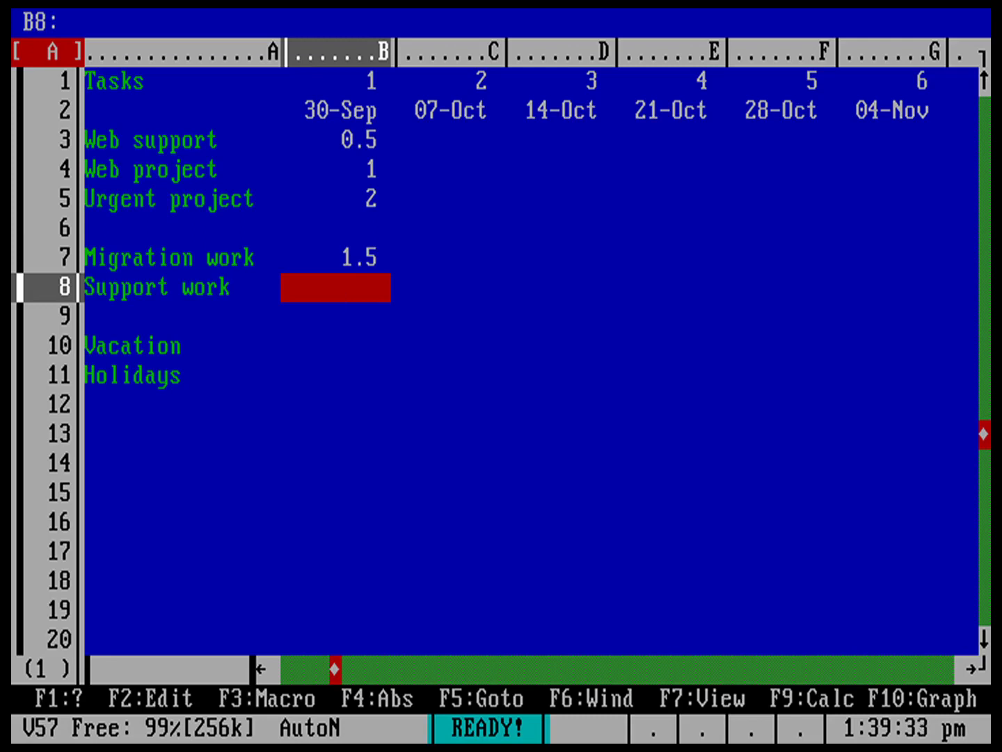
{"action": "type", "text": ".5"}
{"action": "key", "text": "Return"}
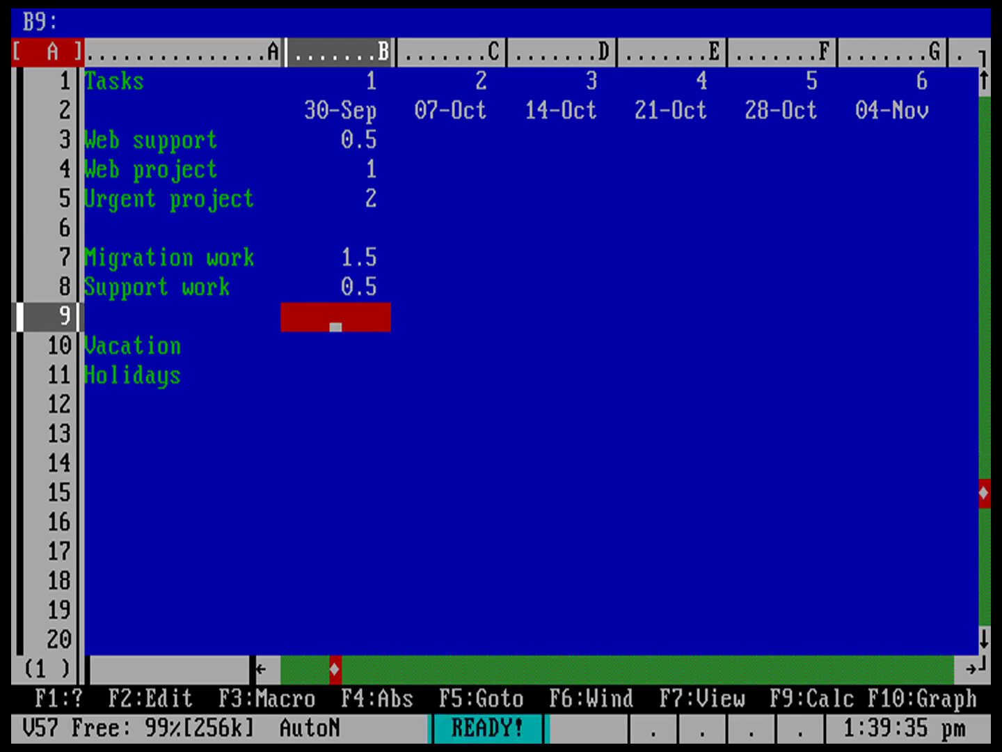
{"action": "key", "text": "Down"}
{"action": "key", "text": "Down"}
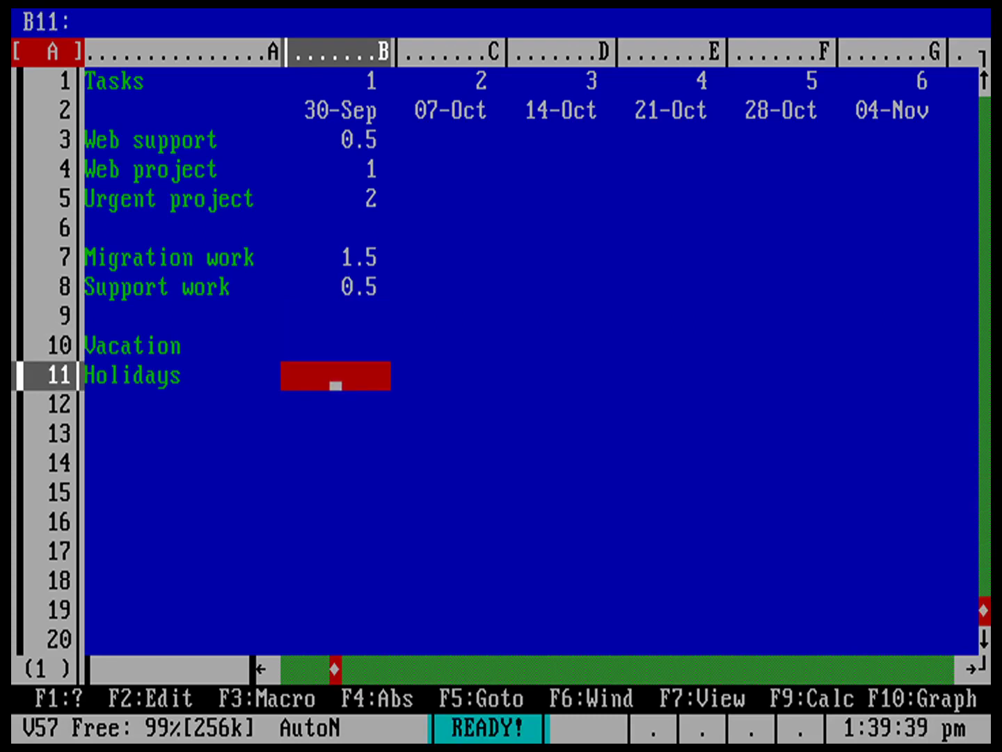
{"action": "key", "text": "Down"}
{"action": "key", "text": "Down"}
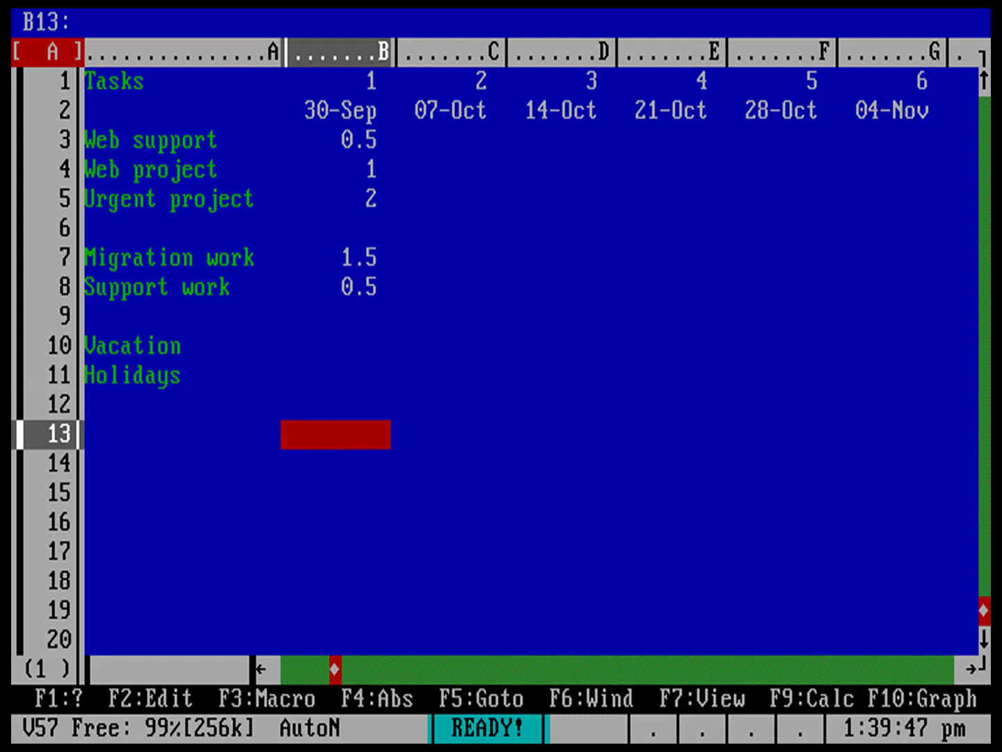
{"action": "type", "text": "@"}
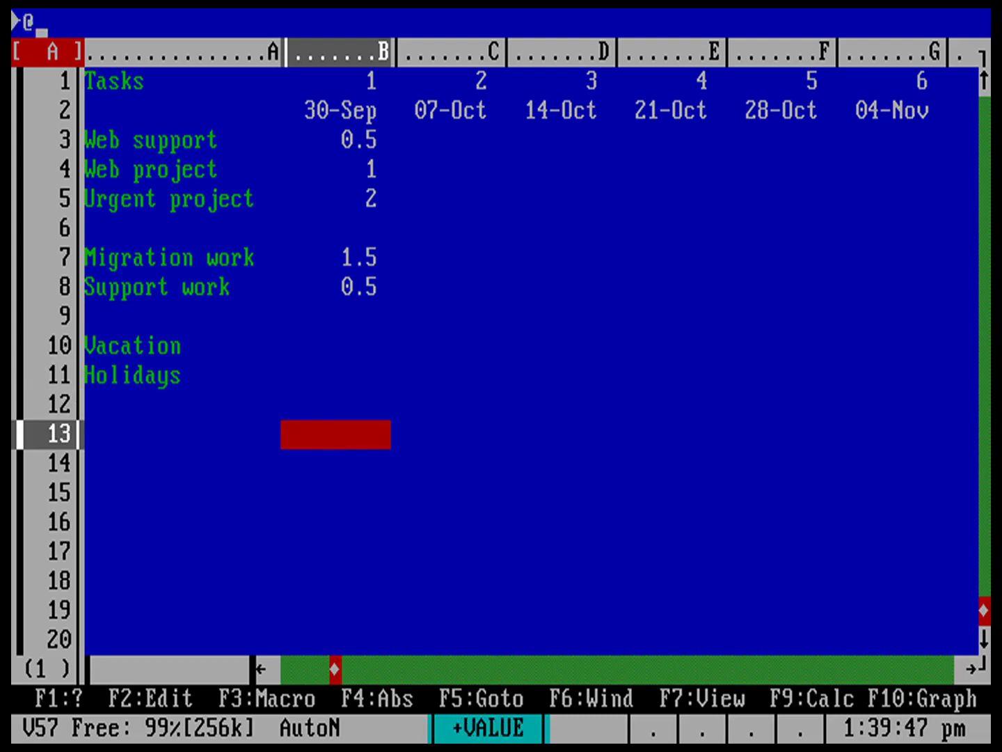
{"action": "type", "text": "sum("}
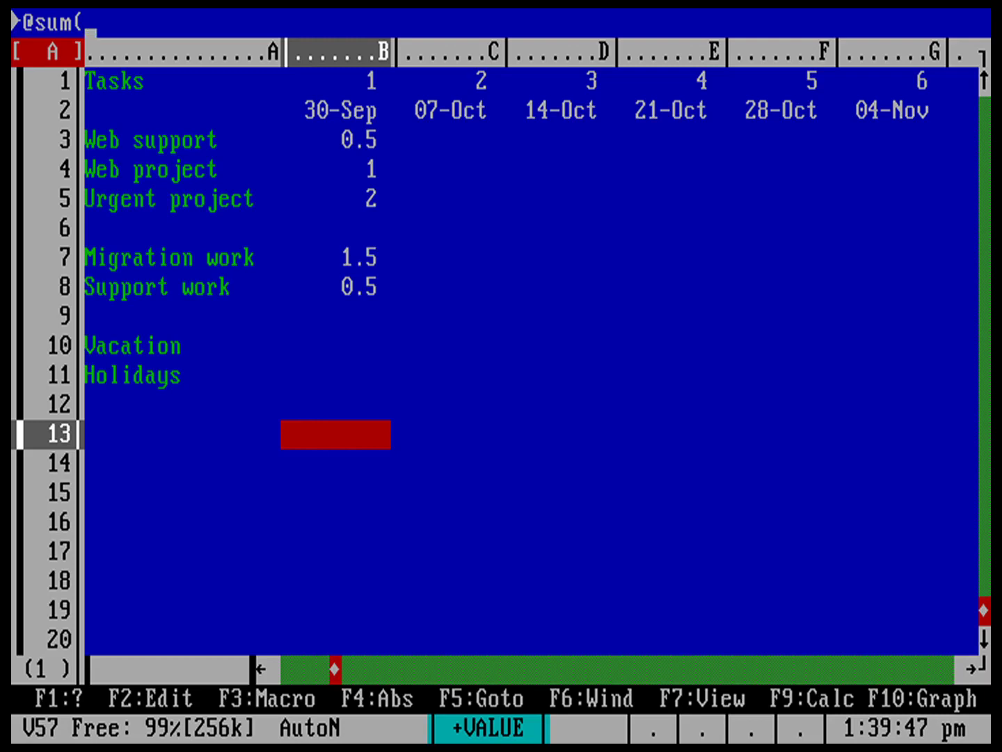
{"action": "type", "text": "b3..b11"}
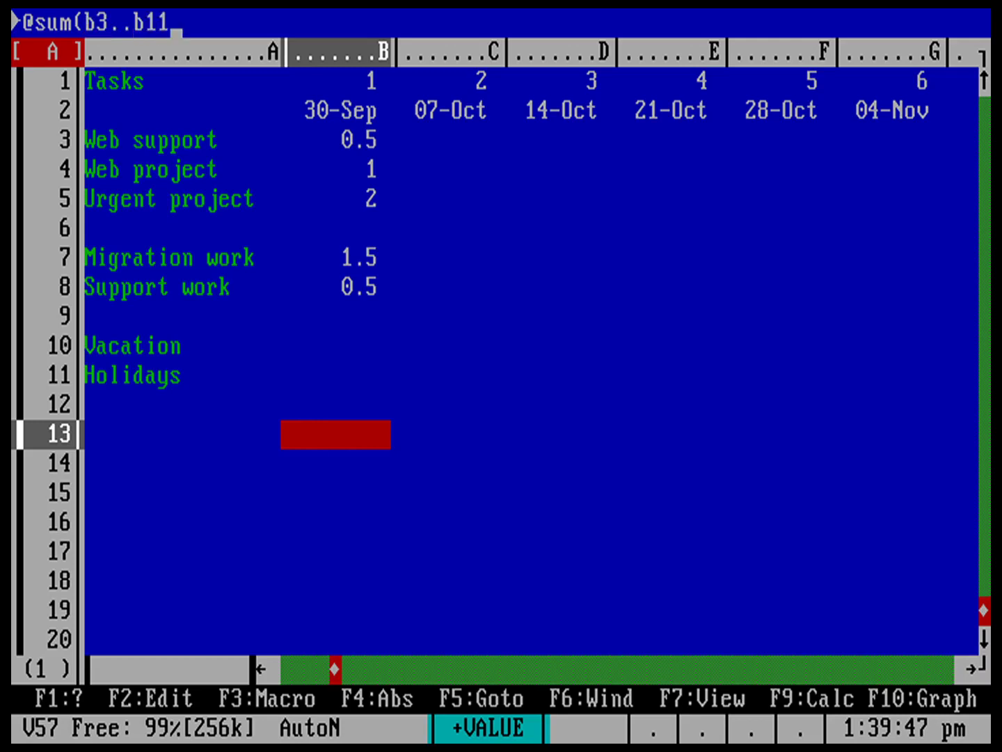
{"action": "type", "text": ")"}
{"action": "key", "text": "Return"}
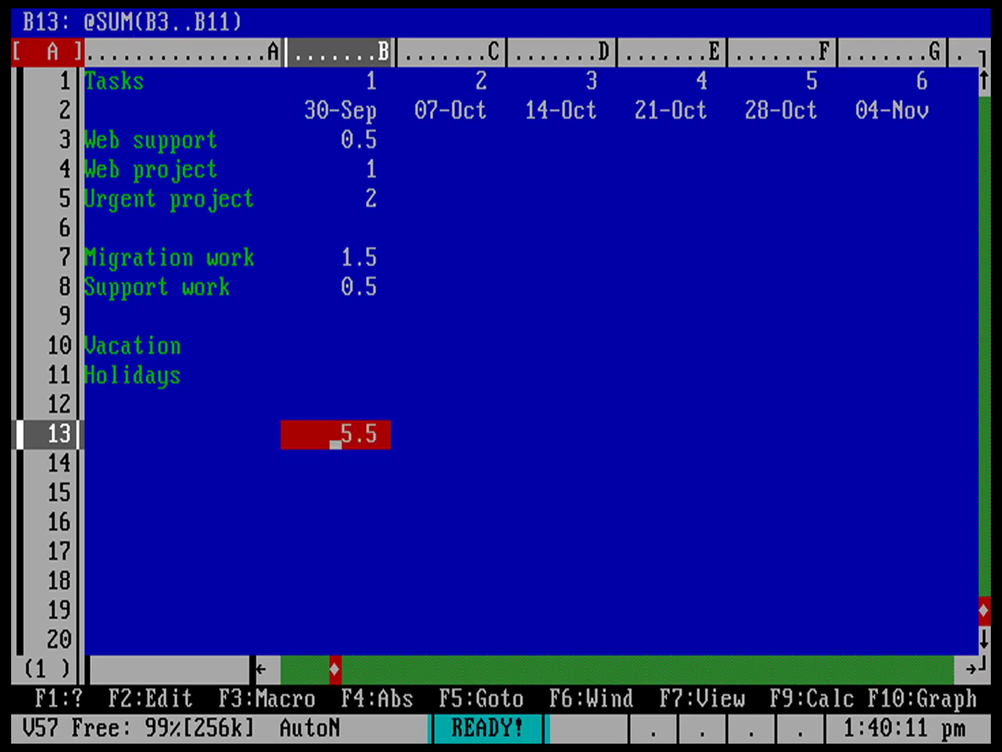
{"action": "key", "text": "Up"}
{"action": "key", "text": "Up"}
{"action": "key", "text": "Up"}
{"action": "key", "text": "Up"}
{"action": "key", "text": "Up"}
{"action": "key", "text": "Up"}
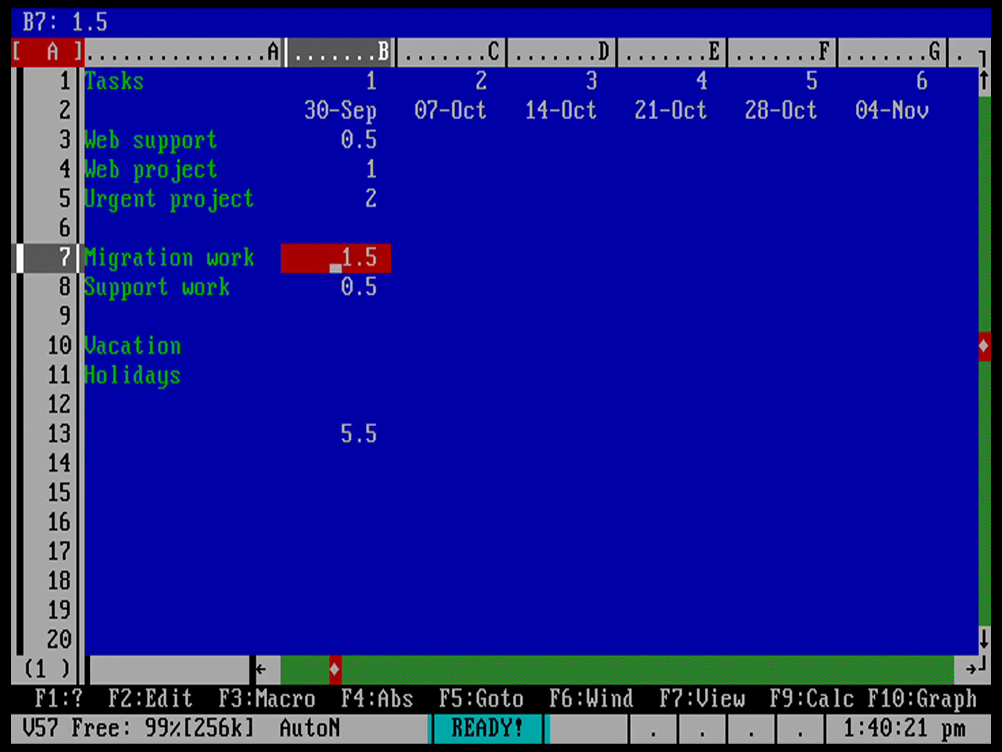
{"action": "type", "text": "1"}
{"action": "key", "text": "Up"}
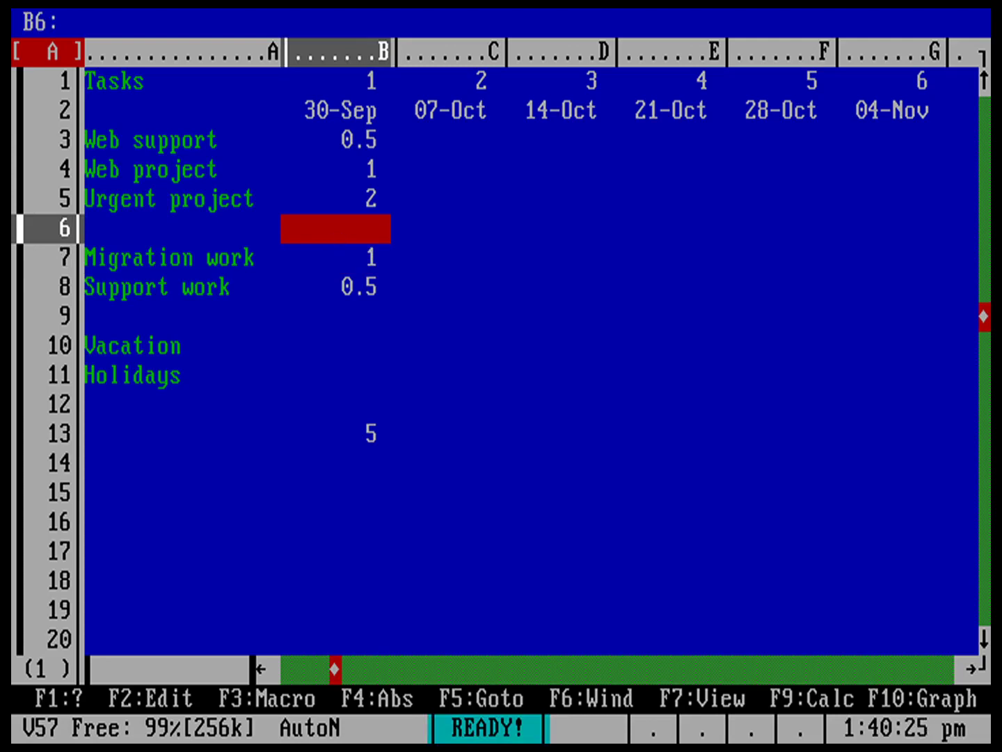
{"action": "key", "text": "Down"}
{"action": "key", "text": "Down"}
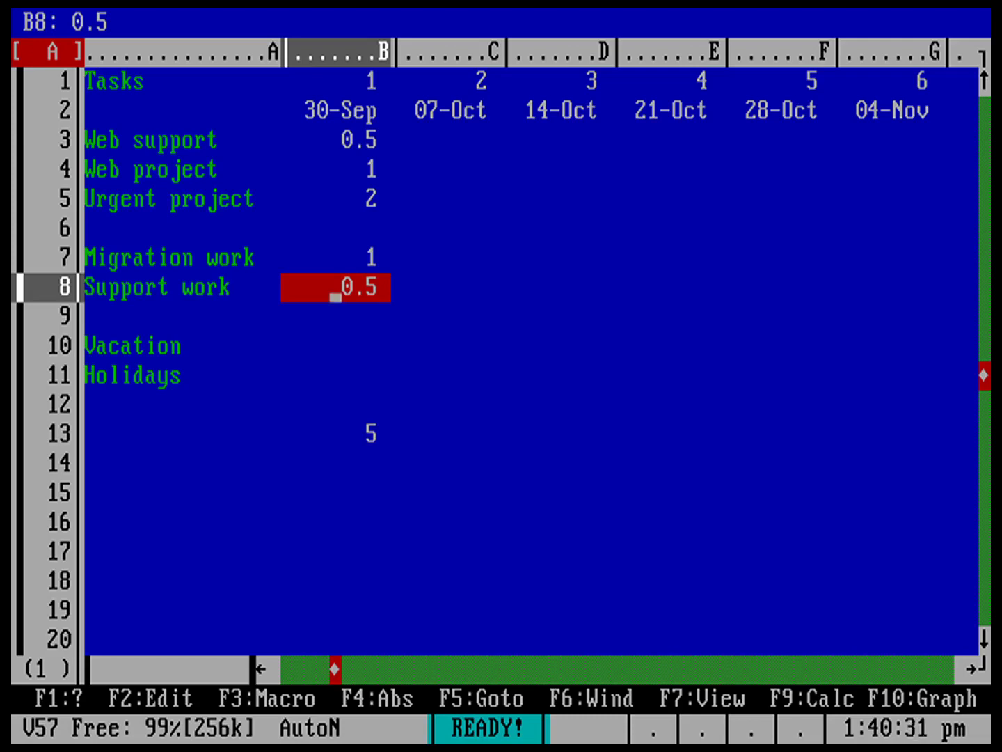
{"action": "key", "text": "Down"}
{"action": "key", "text": "Down"}
{"action": "key", "text": "Down"}
{"action": "key", "text": "Down"}
{"action": "key", "text": "Down"}
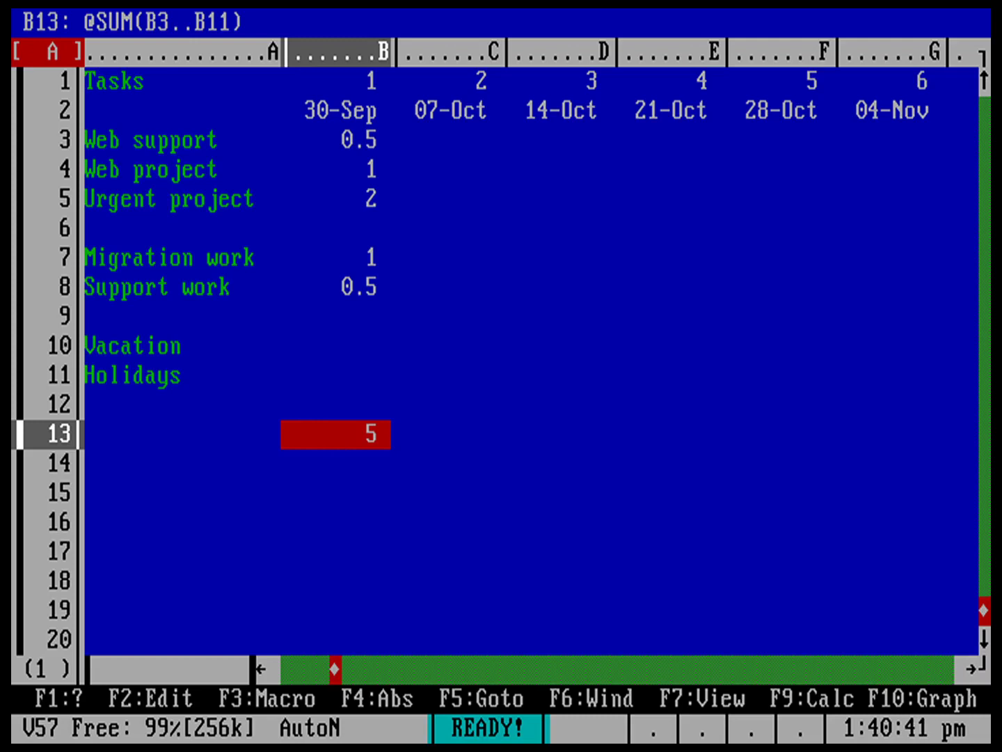
{"action": "key", "text": "Up"}
{"action": "key", "text": "Up"}
{"action": "key", "text": "Up"}
{"action": "key", "text": "Up"}
{"action": "key", "text": "Up"}
{"action": "key", "text": "Up"}
{"action": "key", "text": "Up"}
{"action": "key", "text": "Up"}
{"action": "key", "text": "Up"}
{"action": "key", "text": "Up"}
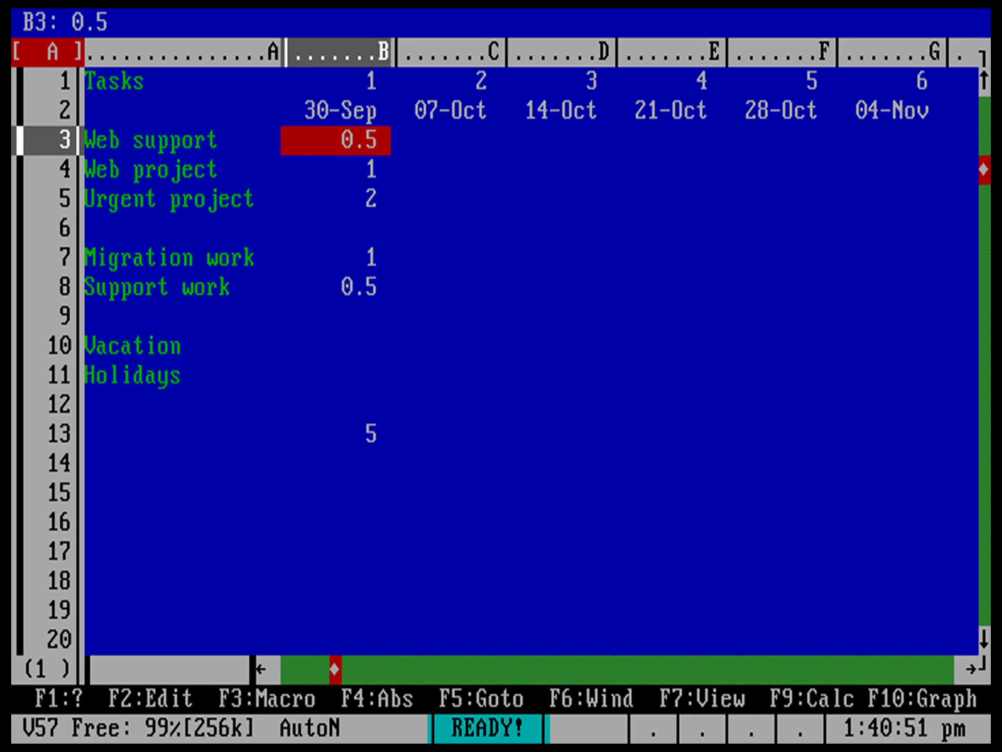
Start a CopyCell with week 1's B3..B13 as the source range.
{"action": "key", "text": "slash"}
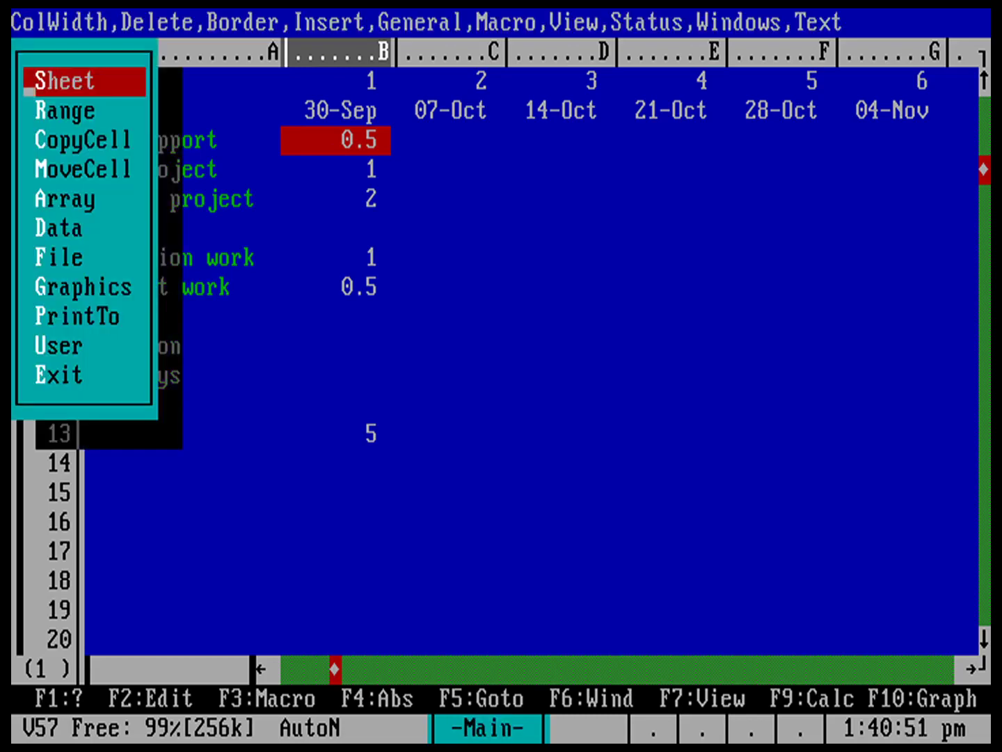
{"action": "key", "text": "Down"}
{"action": "key", "text": "Down"}
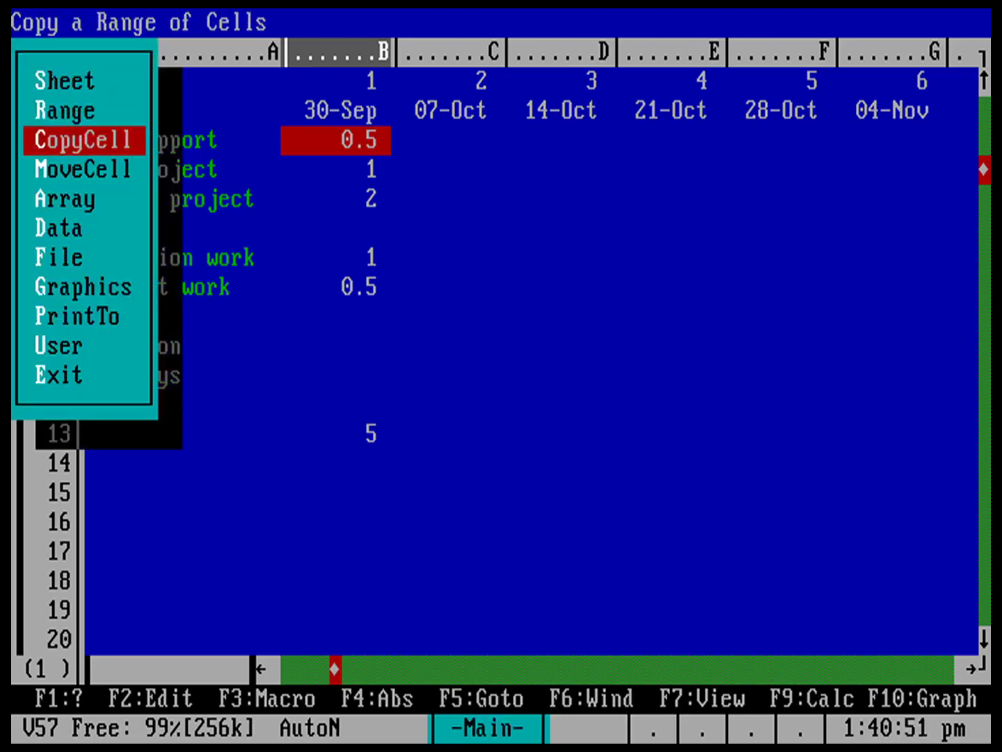
{"action": "key", "text": "Return"}
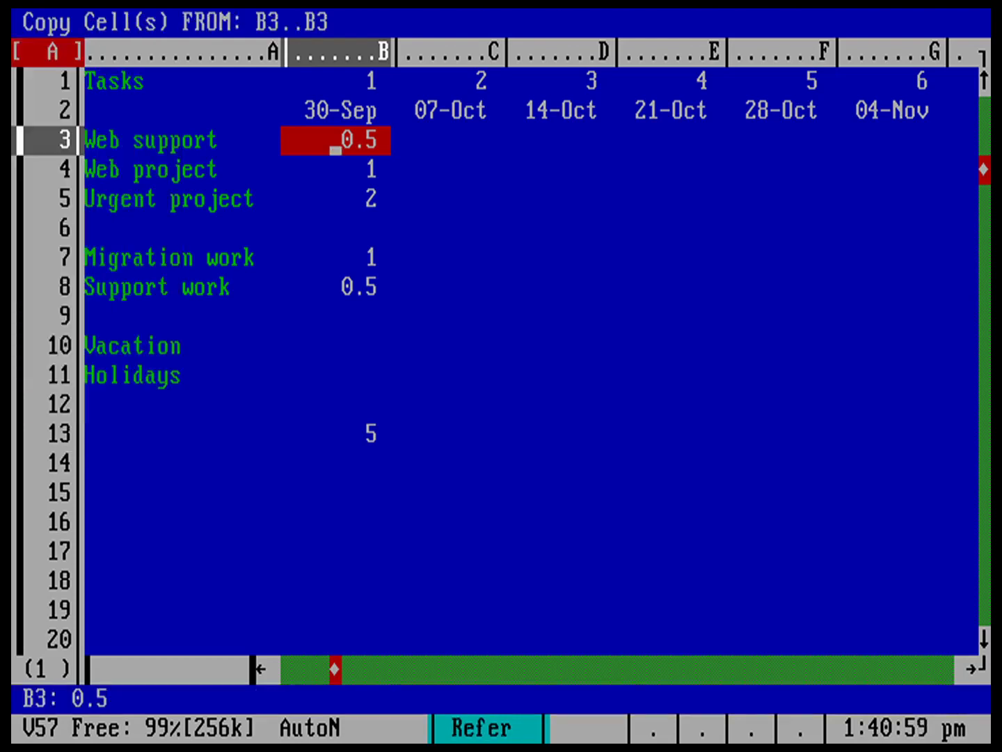
{"action": "key", "text": "Down"}
{"action": "key", "text": "Down"}
{"action": "key", "text": "Down"}
{"action": "key", "text": "Down"}
{"action": "key", "text": "Down"}
{"action": "key", "text": "Down"}
{"action": "key", "text": "Down"}
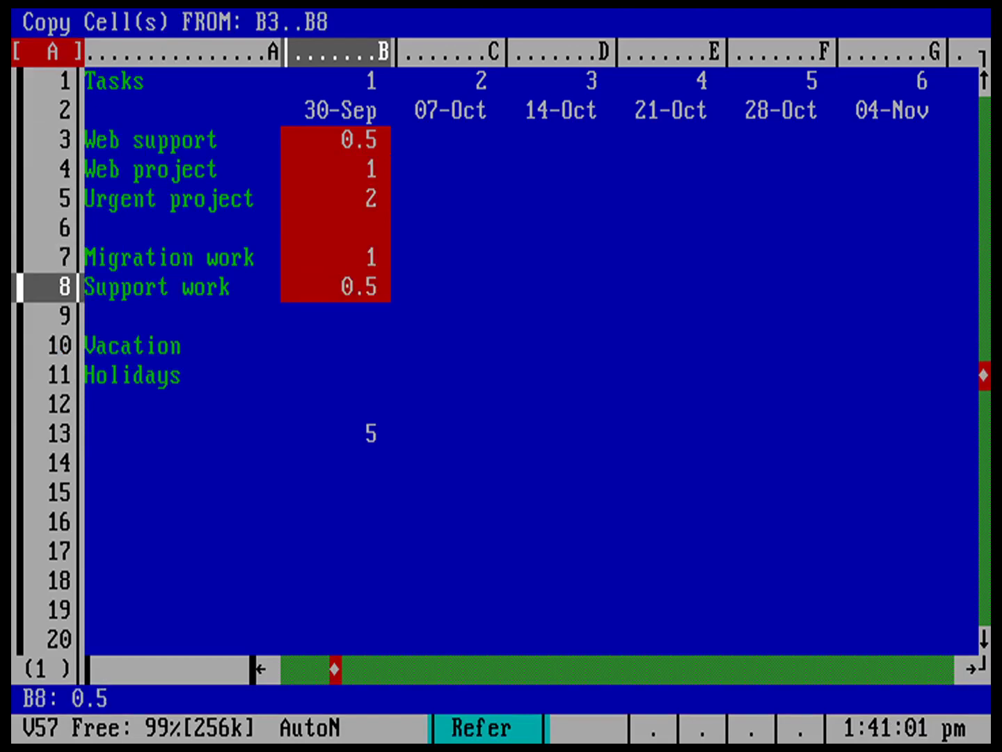
{"action": "key", "text": "Down"}
{"action": "key", "text": "Down"}
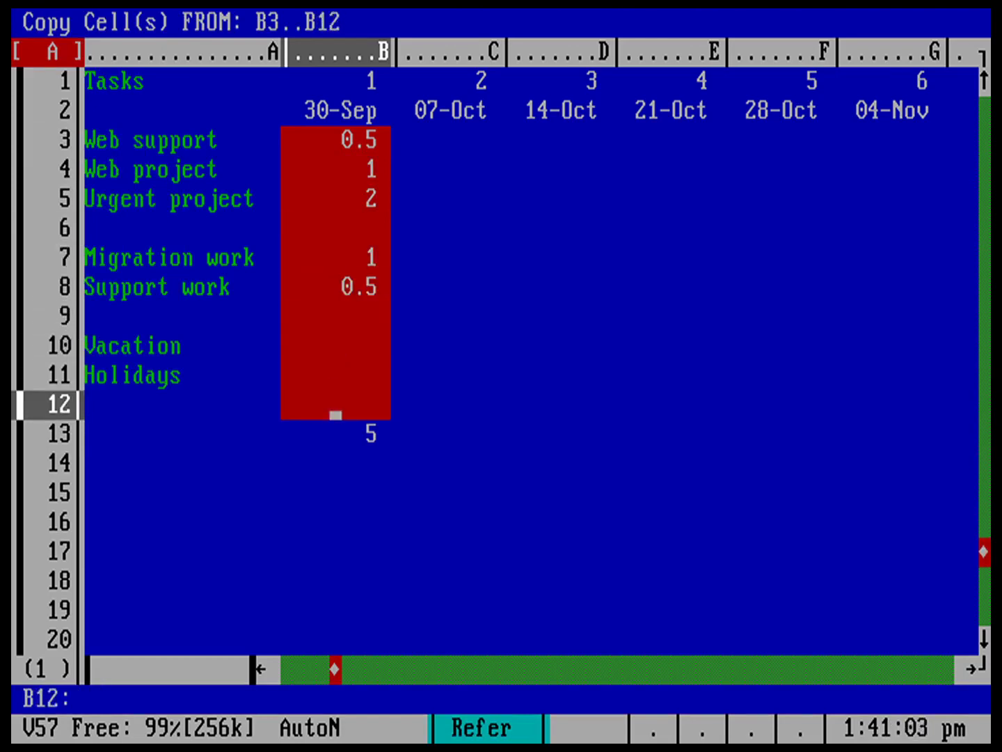
{"action": "key", "text": "Down"}
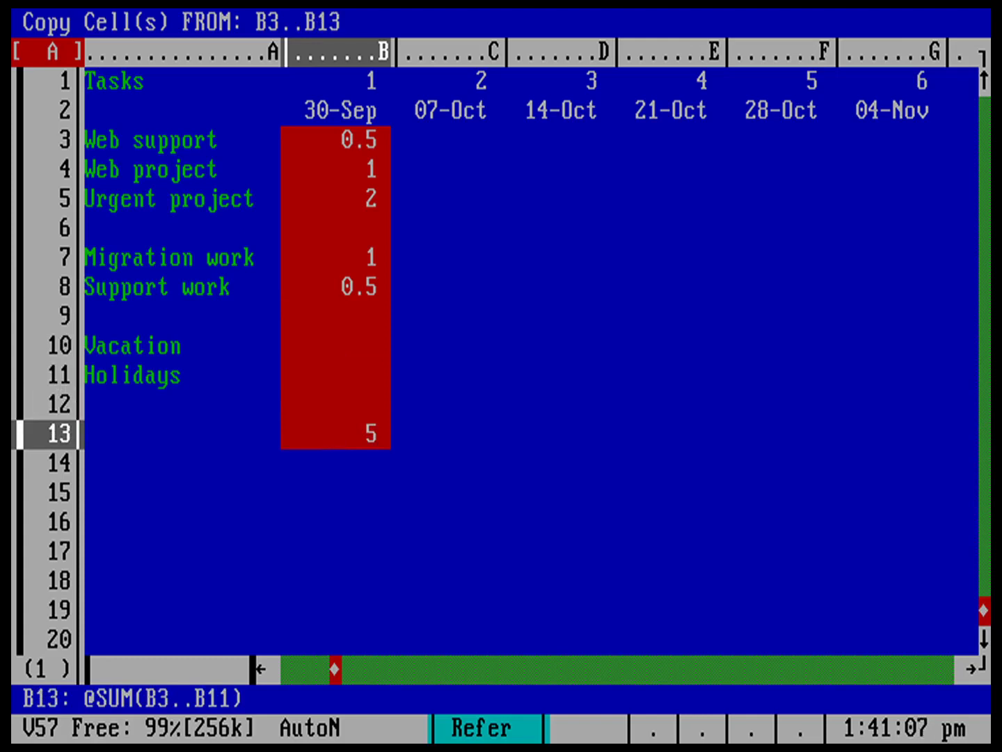
{"action": "key", "text": "Return"}
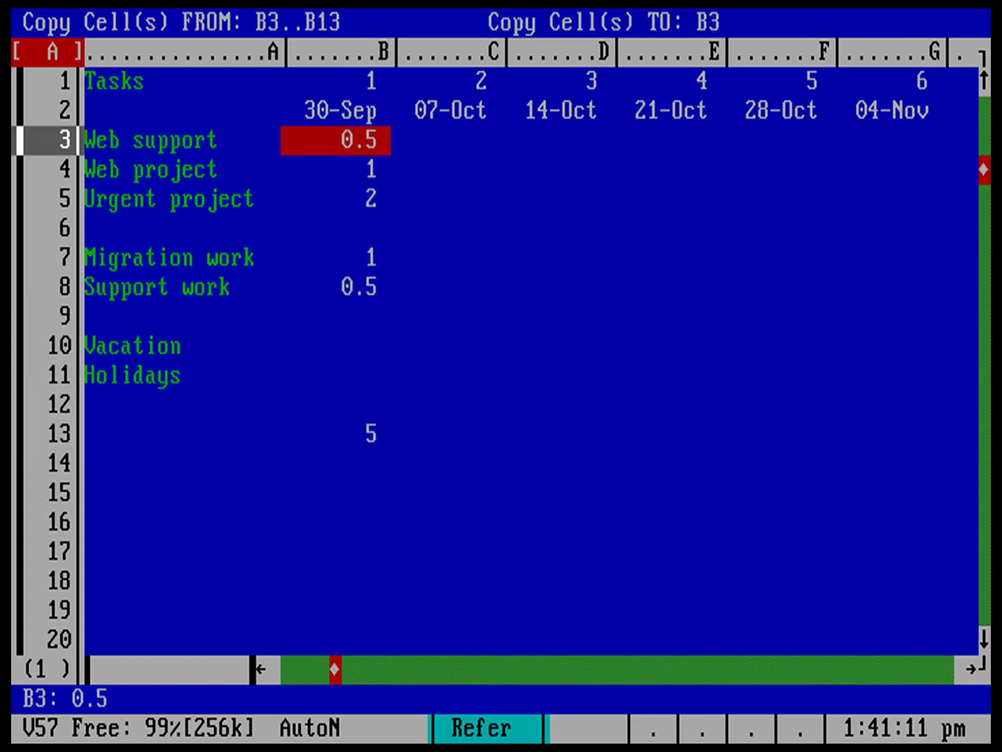
Enter c3..n13 as the copy destination for the remaining weeks.
{"action": "key", "text": "Right"}
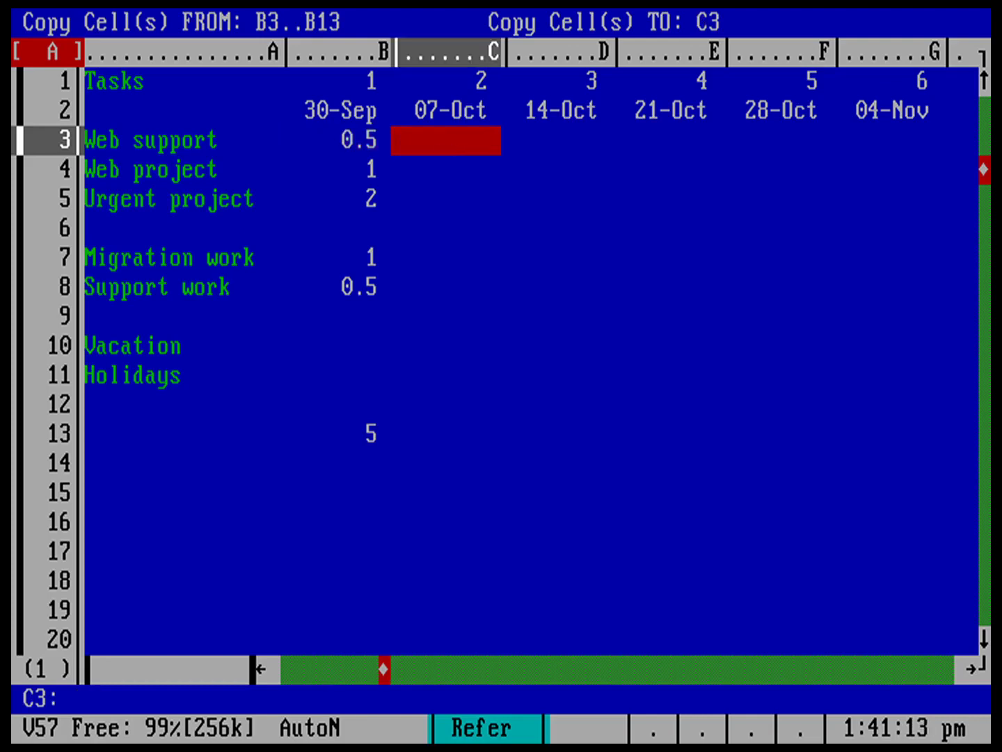
{"action": "key", "text": "Right"}
{"action": "key", "text": "Right"}
{"action": "key", "text": "Right"}
{"action": "key", "text": "Right"}
{"action": "key", "text": "Right"}
{"action": "key", "text": "Right"}
{"action": "key", "text": "Right"}
{"action": "key", "text": "Right"}
{"action": "key", "text": "Right"}
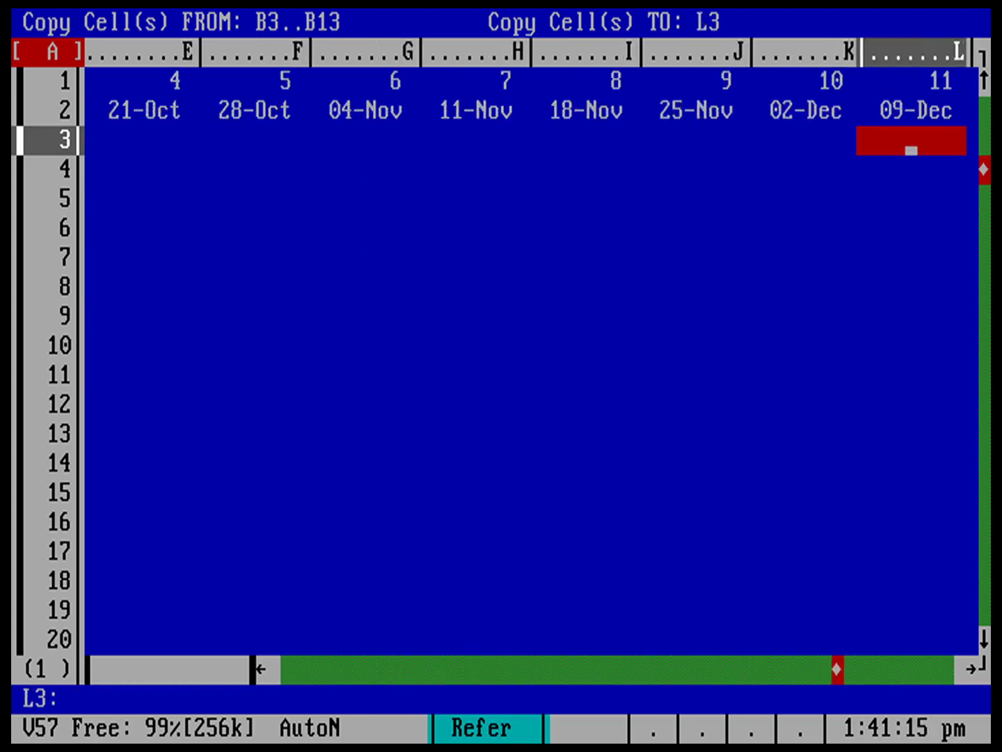
{"action": "key", "text": "Right"}
{"action": "key", "text": "Right"}
{"action": "key", "text": "Right"}
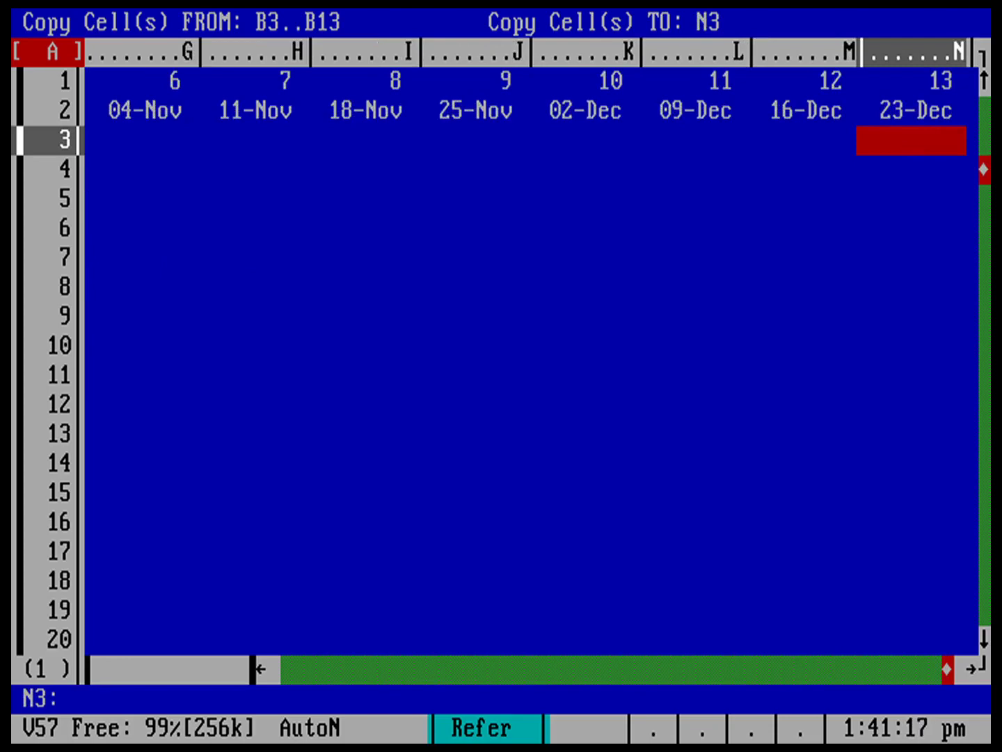
{"action": "key", "text": "Left"}
{"action": "key", "text": "Left"}
{"action": "key", "text": "Left"}
{"action": "key", "text": "Left"}
{"action": "key", "text": "Left"}
{"action": "key", "text": "Left"}
{"action": "key", "text": "Left"}
{"action": "key", "text": "Left"}
{"action": "key", "text": "Left"}
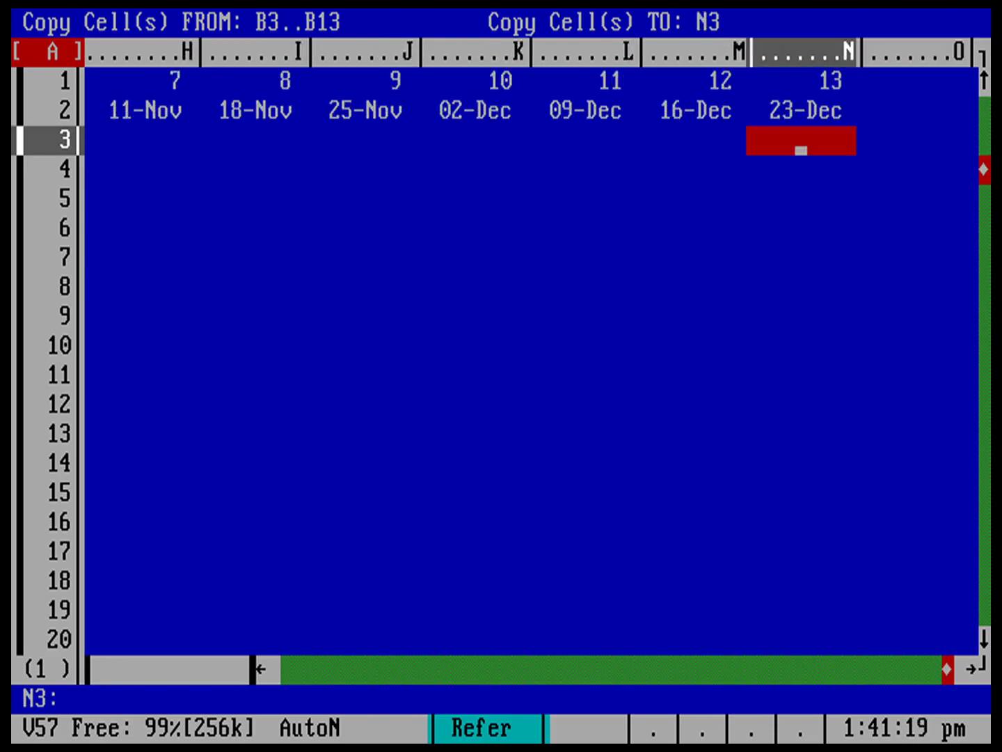
{"action": "key", "text": "Left"}
{"action": "key", "text": "Left"}
{"action": "key", "text": "Left"}
{"action": "key", "text": "Left"}
{"action": "key", "text": "Left"}
{"action": "key", "text": "Right"}
{"action": "key", "text": "Right"}
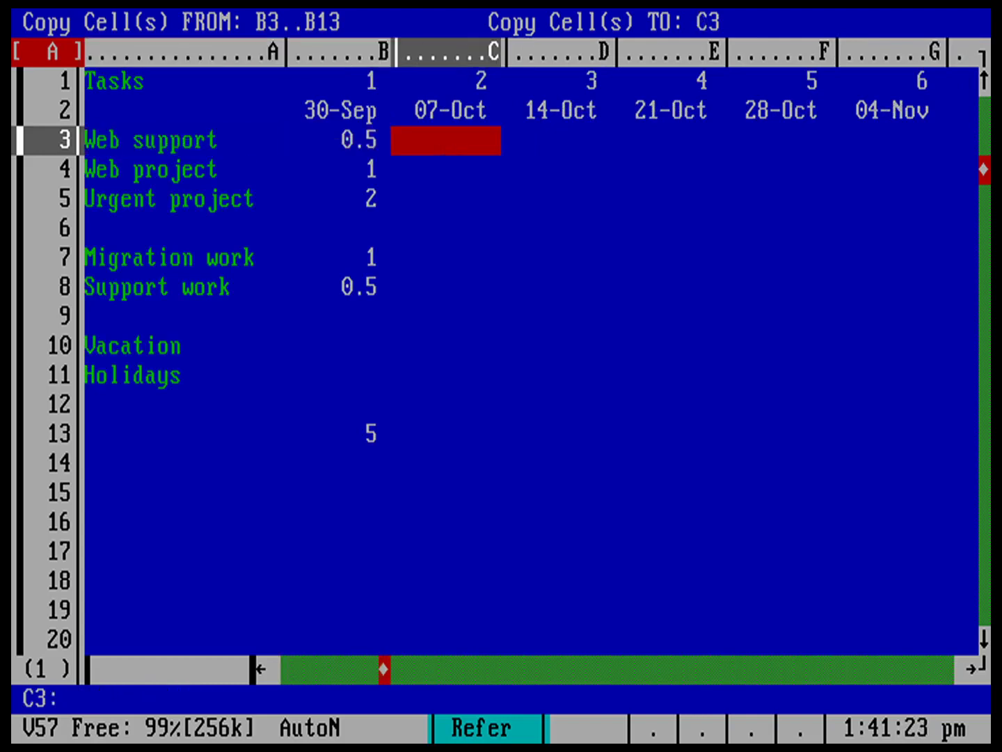
{"action": "type", "text": "c3"}
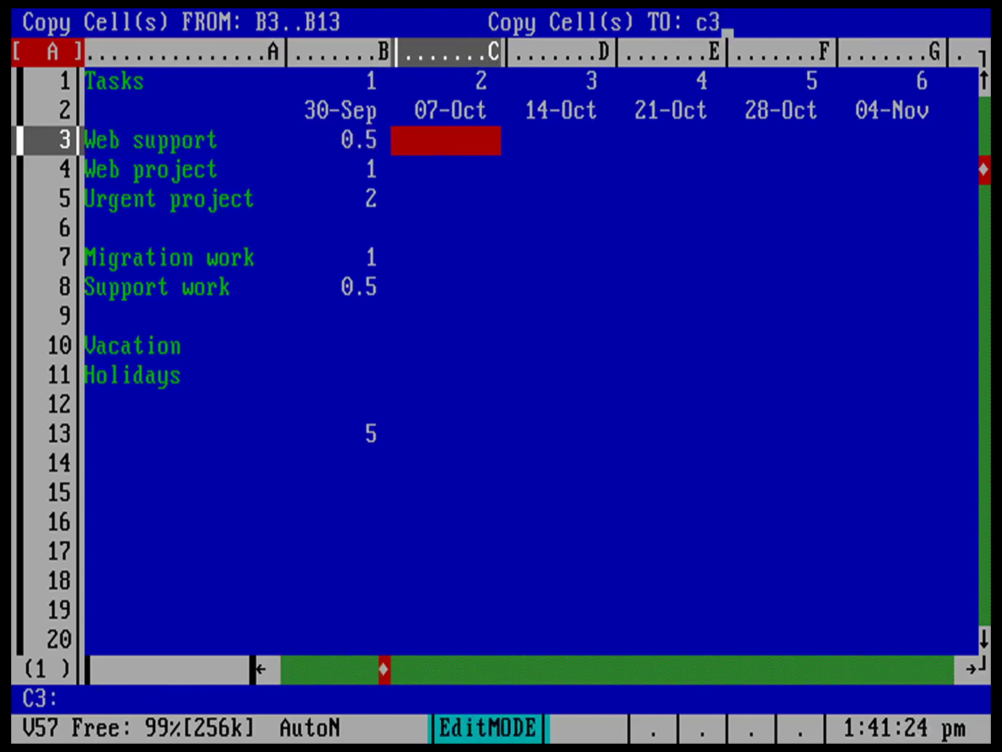
{"action": "type", "text": "..n13"}
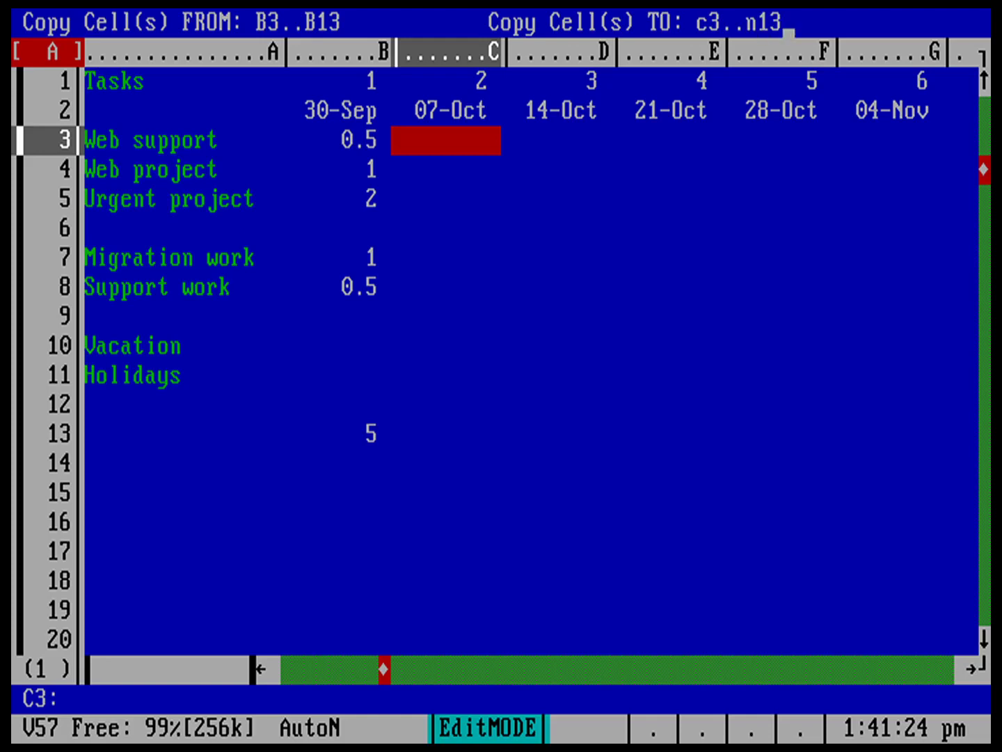
Finish the copy into C3..N13 and scan the copied hours through 23-Dec.
{"action": "key", "text": "Return"}
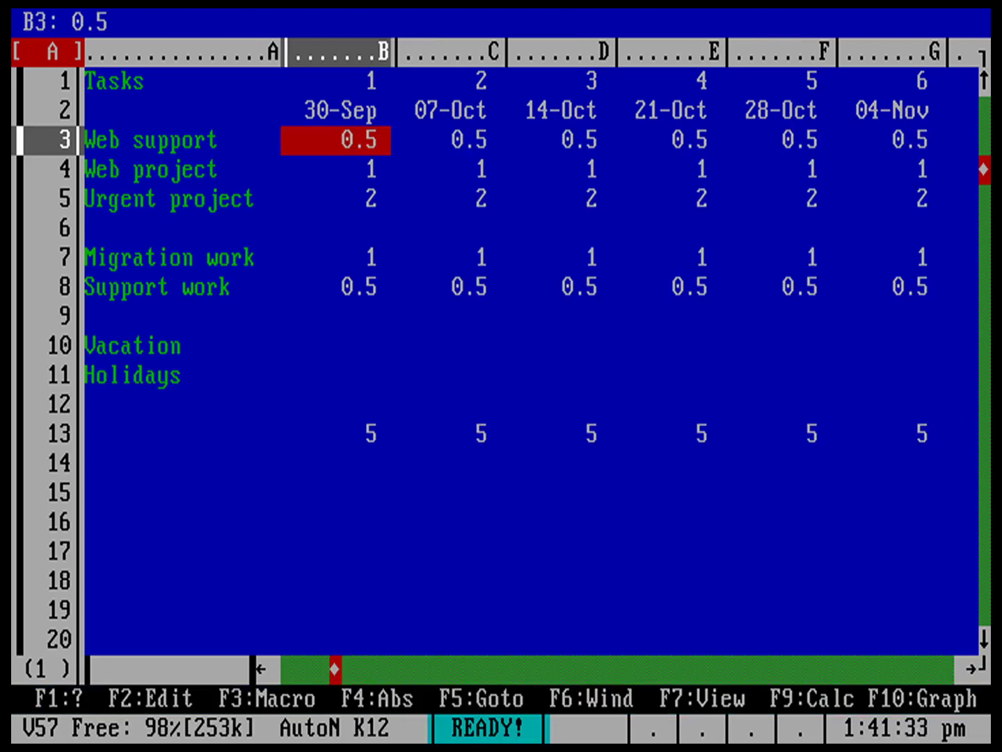
{"action": "key", "text": "Right"}
{"action": "key", "text": "Right"}
{"action": "key", "text": "Right"}
{"action": "key", "text": "Right"}
{"action": "key", "text": "Right"}
{"action": "key", "text": "Right"}
{"action": "key", "text": "Right"}
{"action": "key", "text": "Right"}
{"action": "key", "text": "Right"}
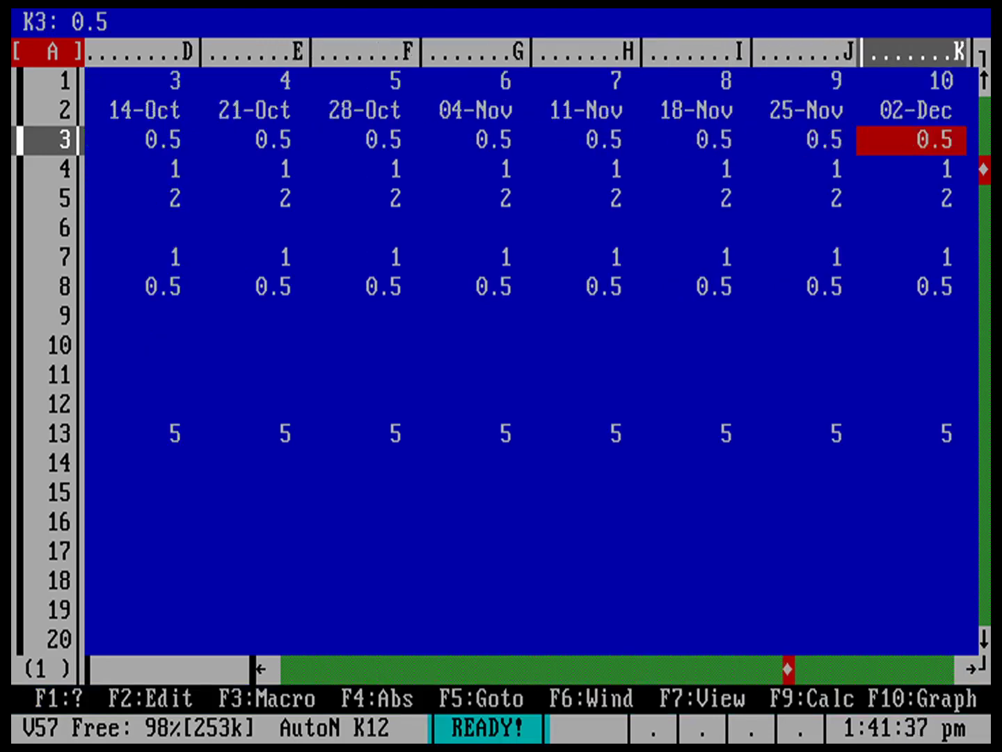
{"action": "key", "text": "Right"}
{"action": "key", "text": "Right"}
{"action": "key", "text": "Right"}
{"action": "key", "text": "Right"}
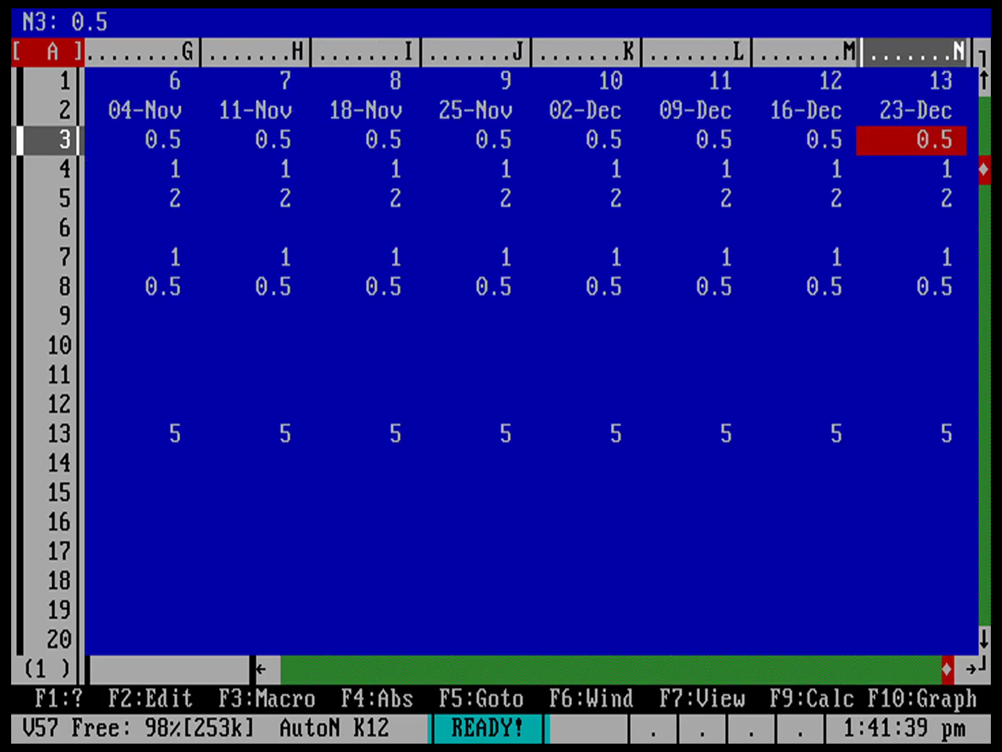
{"action": "key", "text": "Down"}
{"action": "key", "text": "Down"}
{"action": "key", "text": "Down"}
{"action": "key", "text": "Down"}
{"action": "key", "text": "Down"}
{"action": "key", "text": "Down"}
{"action": "key", "text": "Down"}
{"action": "key", "text": "Down"}
{"action": "key", "text": "Down"}
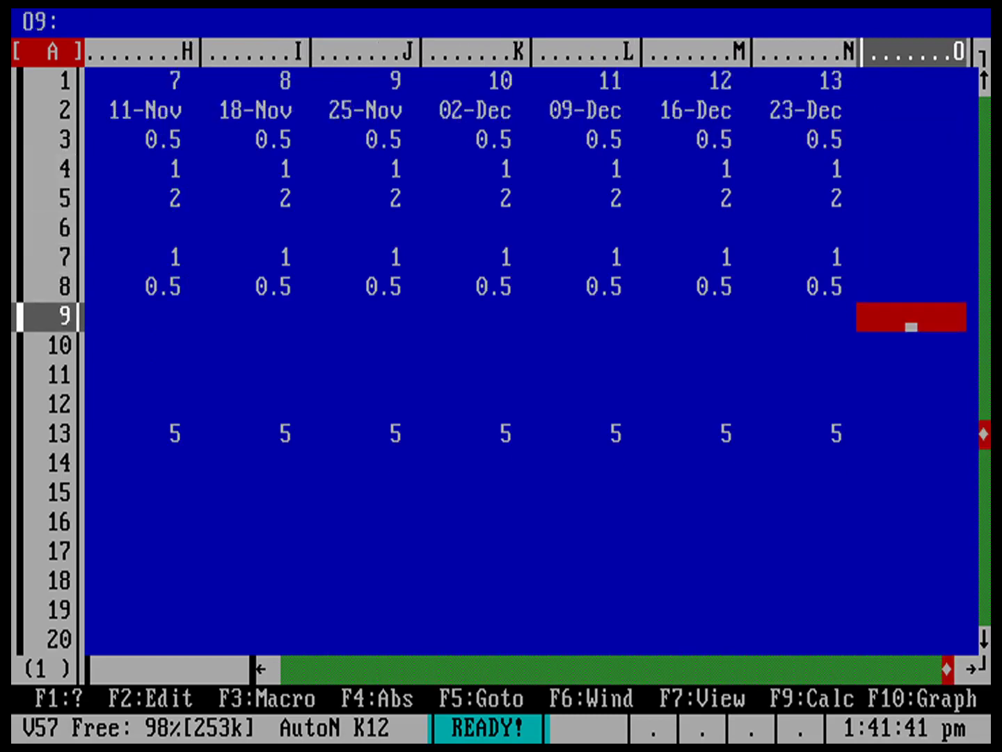
{"action": "key", "text": "Down"}
{"action": "key", "text": "Left"}
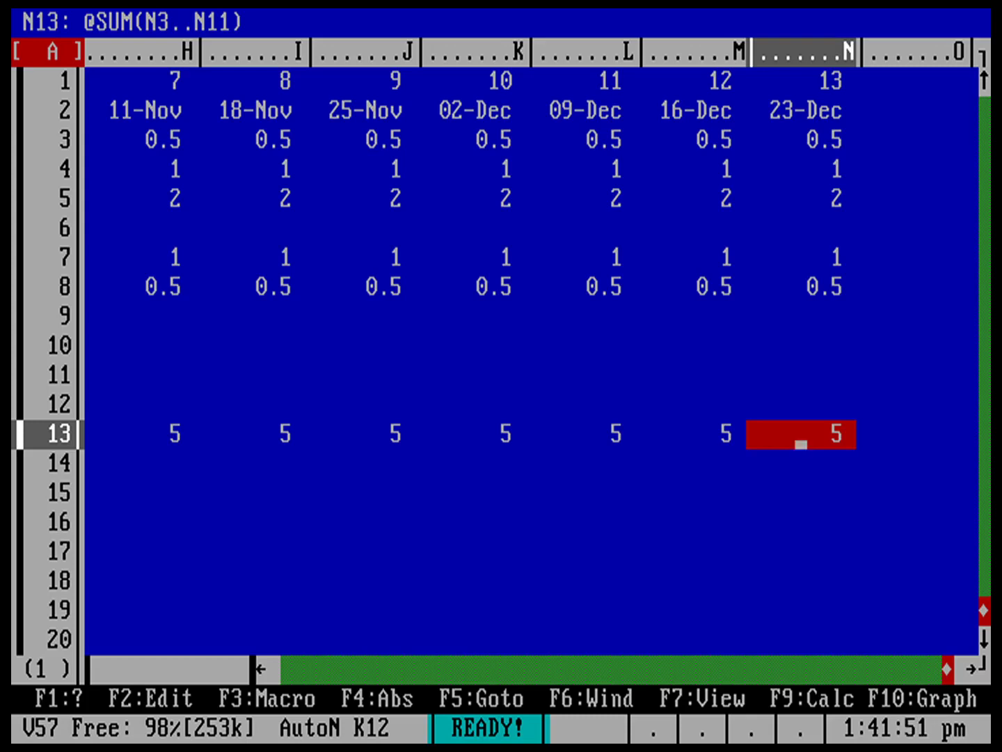
{"action": "key", "text": "Left"}
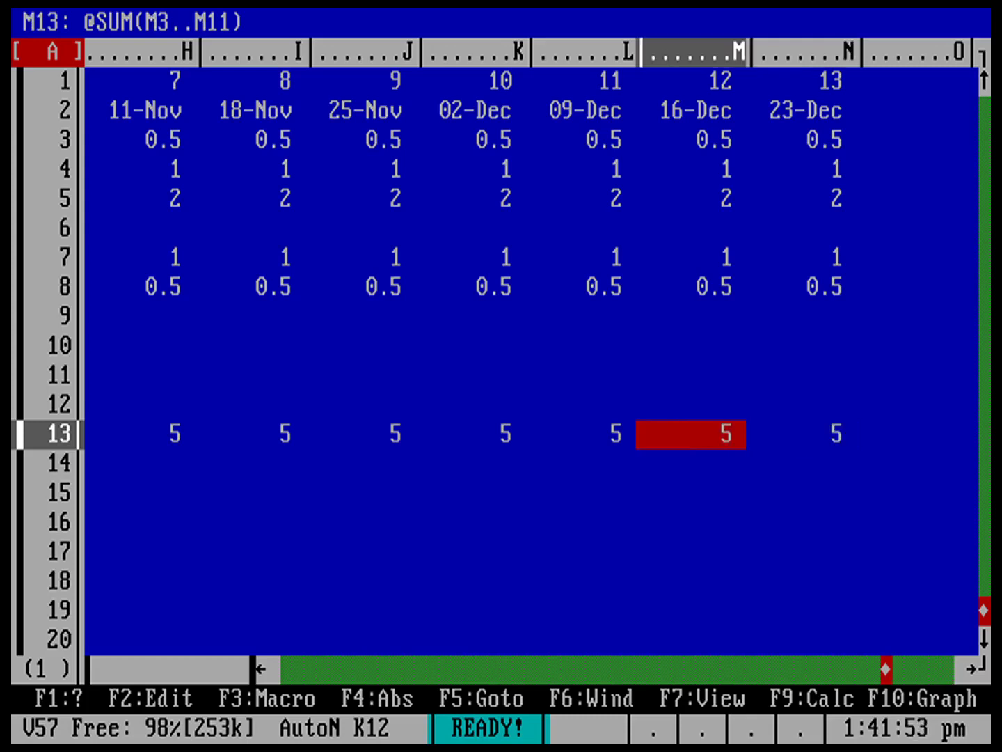
{"action": "key", "text": "Left"}
{"action": "key", "text": "Left"}
{"action": "key", "text": "Left"}
{"action": "key", "text": "Left"}
{"action": "key", "text": "Left"}
{"action": "key", "text": "Left"}
{"action": "key", "text": "Left"}
{"action": "key", "text": "Left"}
{"action": "key", "text": "Left"}
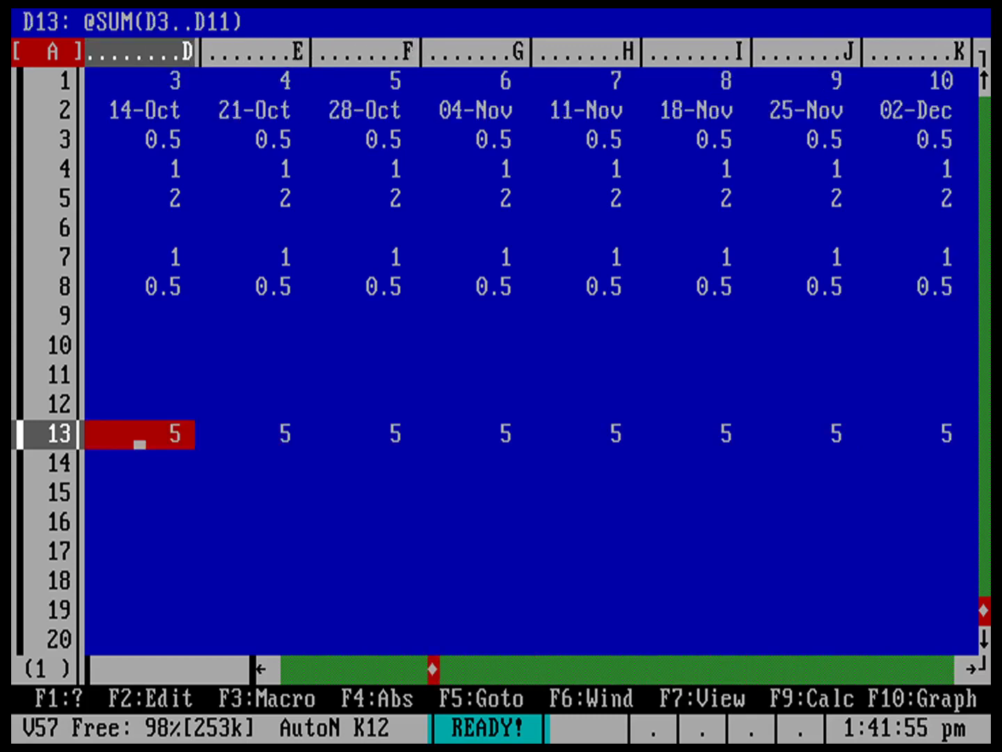
{"action": "key", "text": "Left"}
{"action": "key", "text": "Left"}
{"action": "key", "text": "Right"}
{"action": "key", "text": "Right"}
{"action": "key", "text": "Right"}
{"action": "key", "text": "Right"}
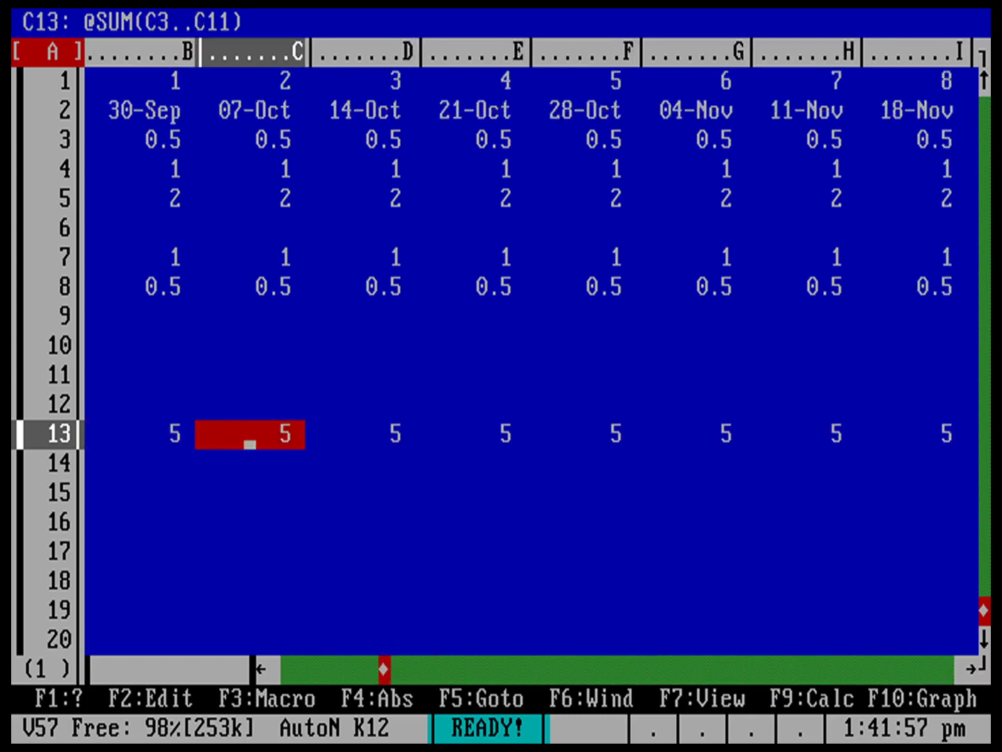
{"action": "key", "text": "Right"}
{"action": "key", "text": "Right"}
{"action": "key", "text": "Right"}
{"action": "key", "text": "Right"}
{"action": "key", "text": "Right"}
{"action": "key", "text": "Right"}
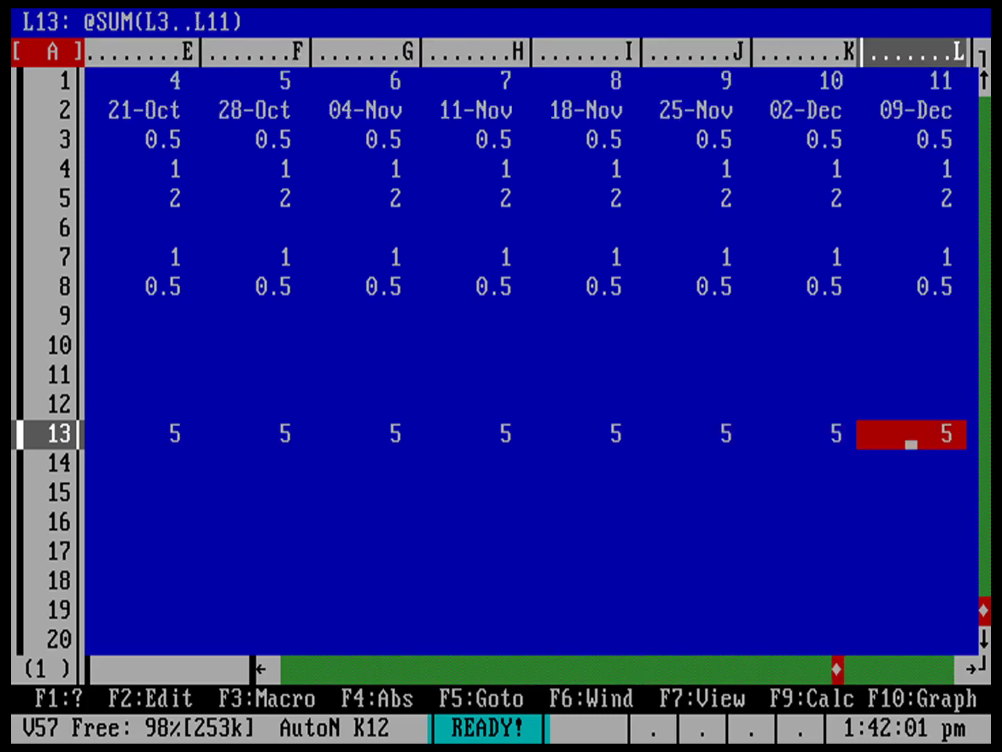
{"action": "key", "text": "Right"}
{"action": "key", "text": "Right"}
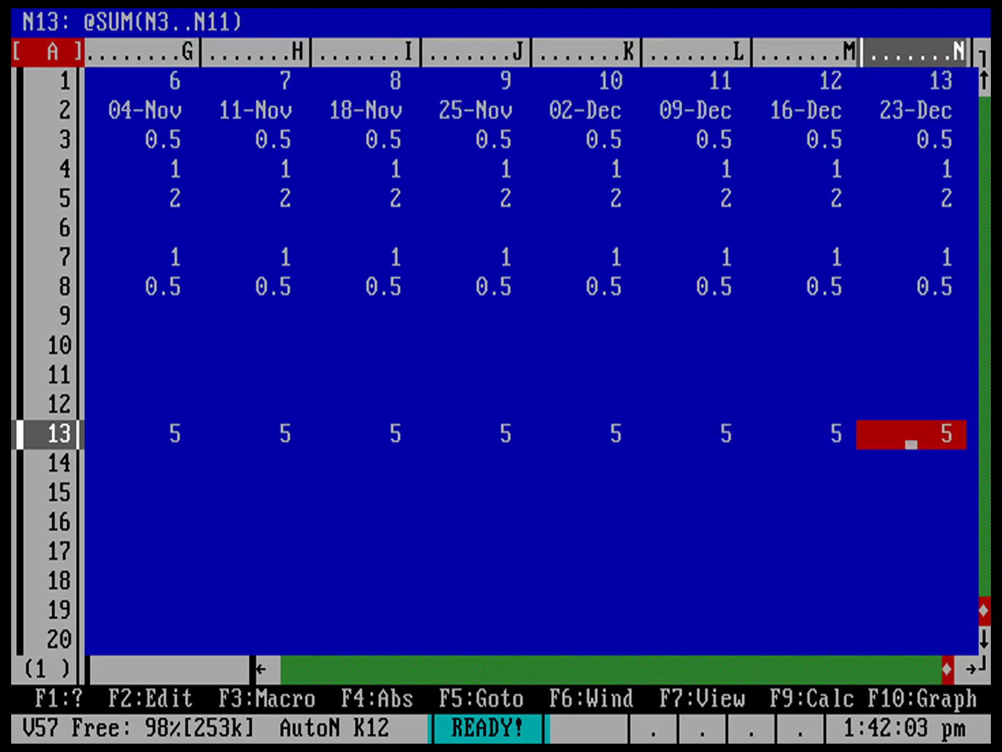
{"action": "key", "text": "Up"}
{"action": "key", "text": "Up"}
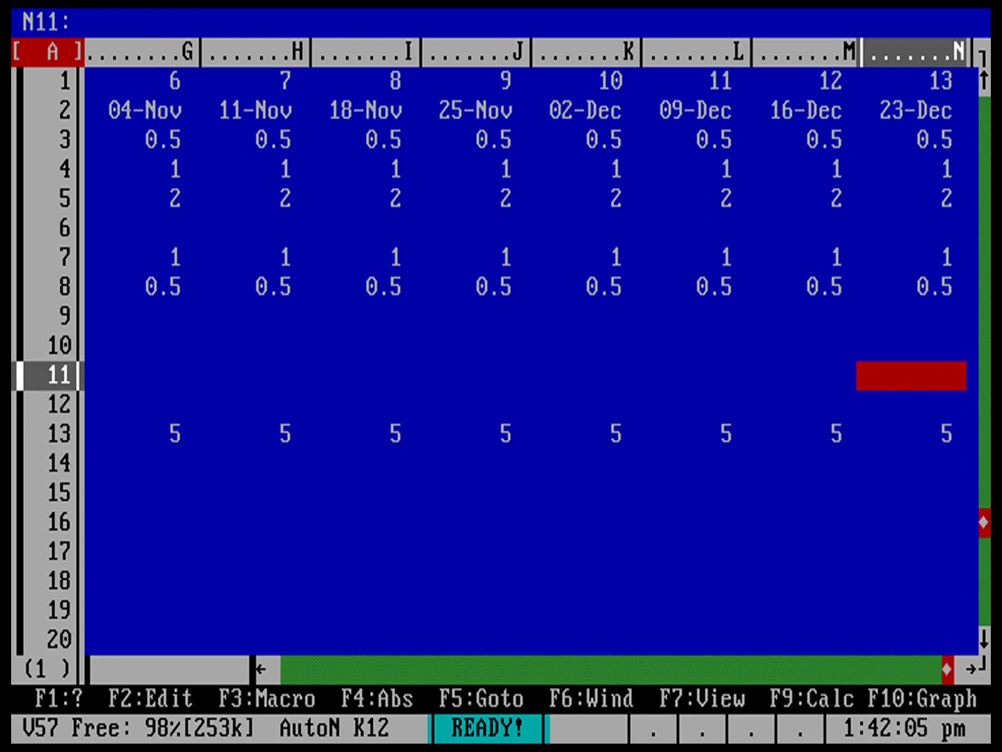
{"action": "key", "text": "Up"}
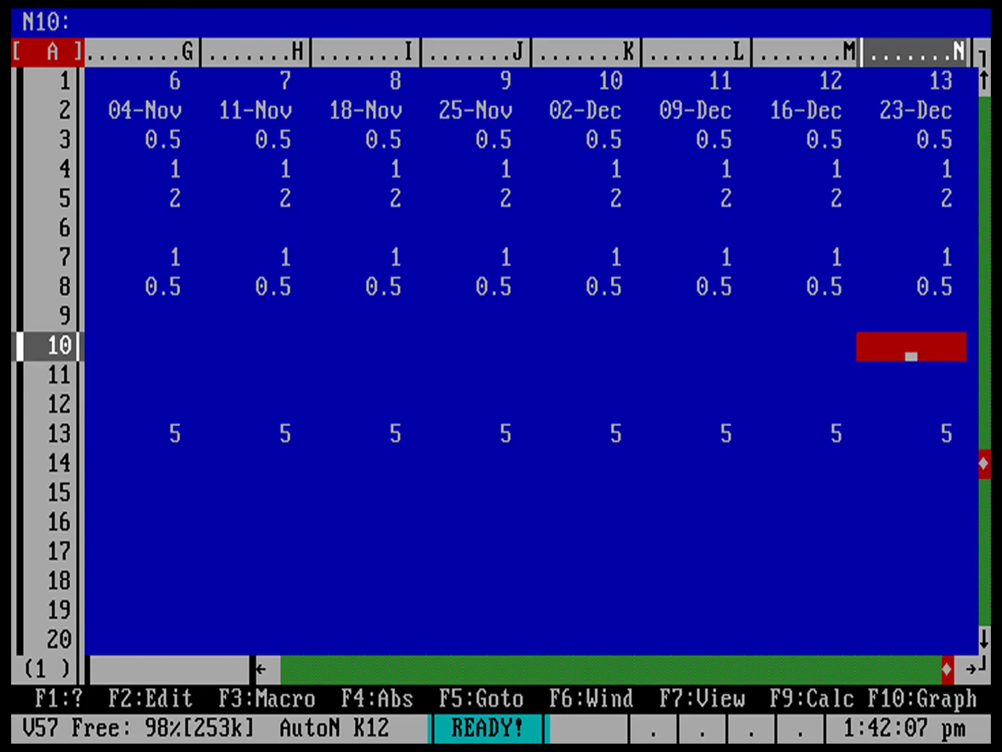
{"action": "key", "text": "Left"}
{"action": "key", "text": "Left"}
{"action": "key", "text": "Left"}
{"action": "key", "text": "Left"}
{"action": "key", "text": "Left"}
{"action": "key", "text": "Left"}
{"action": "key", "text": "Left"}
{"action": "key", "text": "Left"}
{"action": "key", "text": "Left"}
{"action": "key", "text": "Left"}
{"action": "key", "text": "Left"}
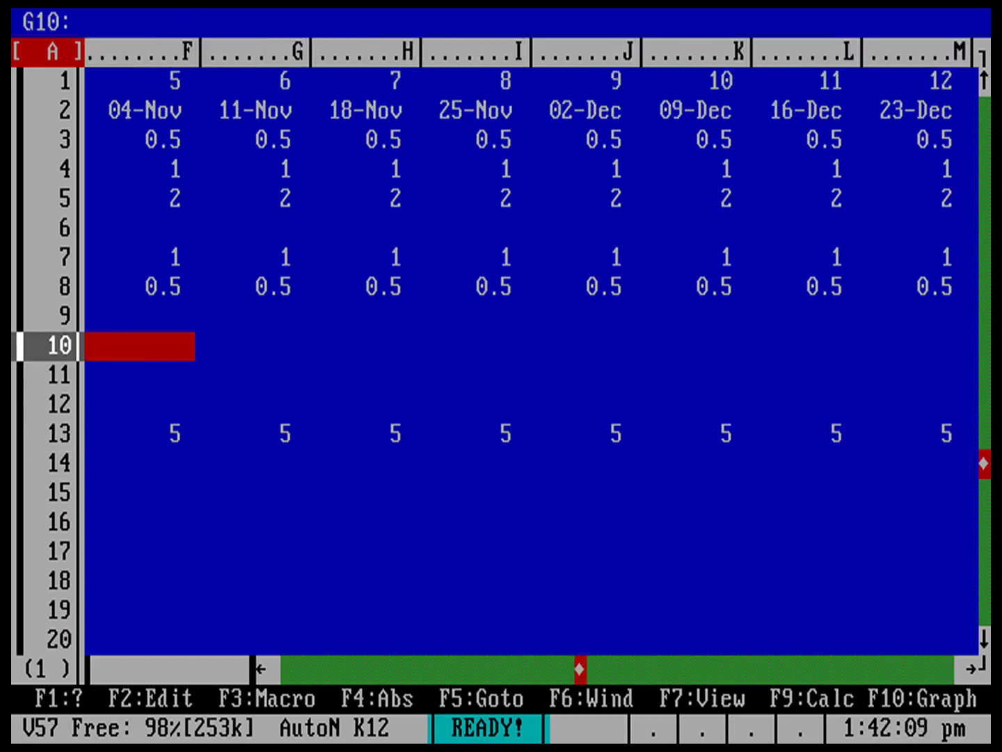
{"action": "key", "text": "Left"}
{"action": "key", "text": "Left"}
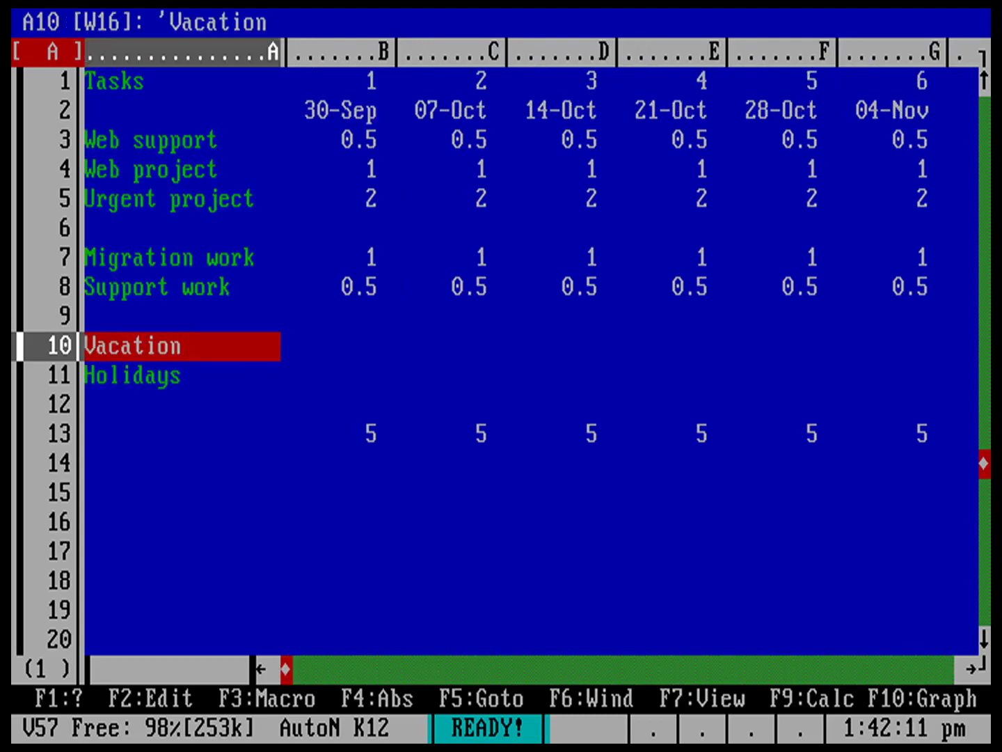
From B3, week 1's Web support hours, bring up the / main menu.
{"action": "key", "text": "Up"}
{"action": "key", "text": "Up"}
{"action": "key", "text": "Up"}
{"action": "key", "text": "Up"}
{"action": "key", "text": "Up"}
{"action": "key", "text": "Up"}
{"action": "key", "text": "Up"}
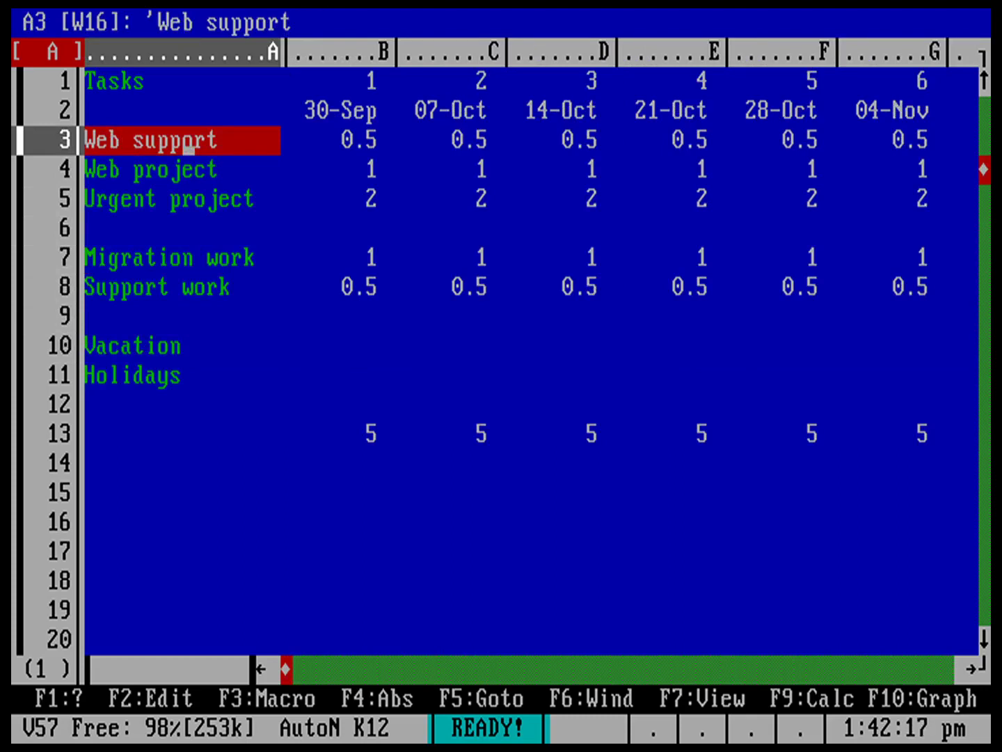
{"action": "key", "text": "Right"}
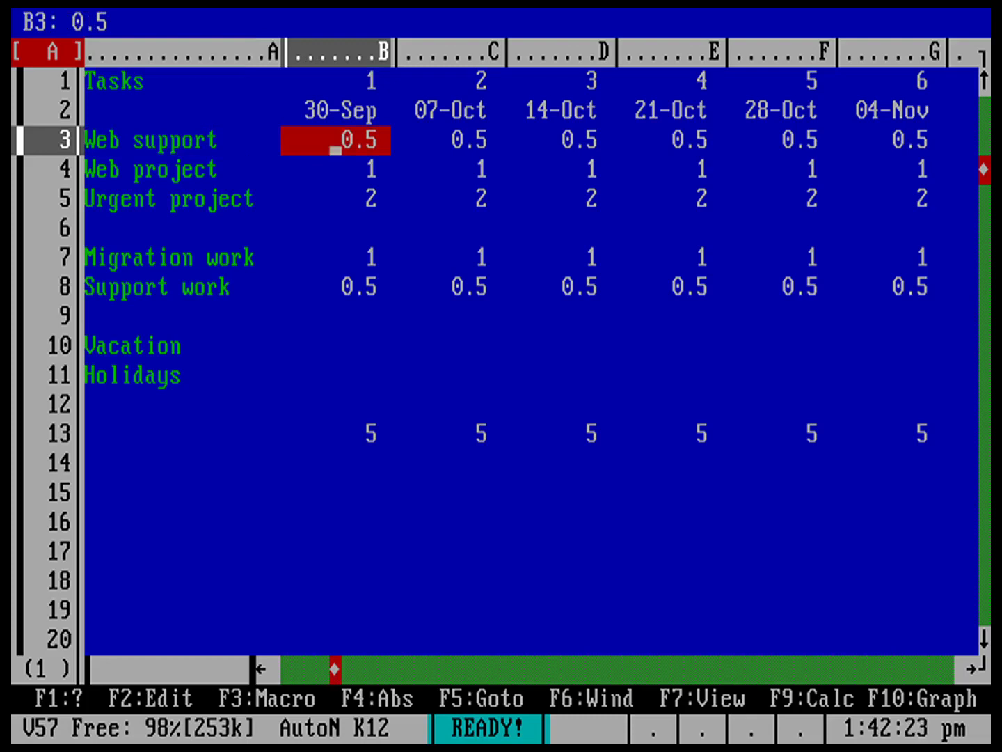
{"action": "key", "text": "slash"}
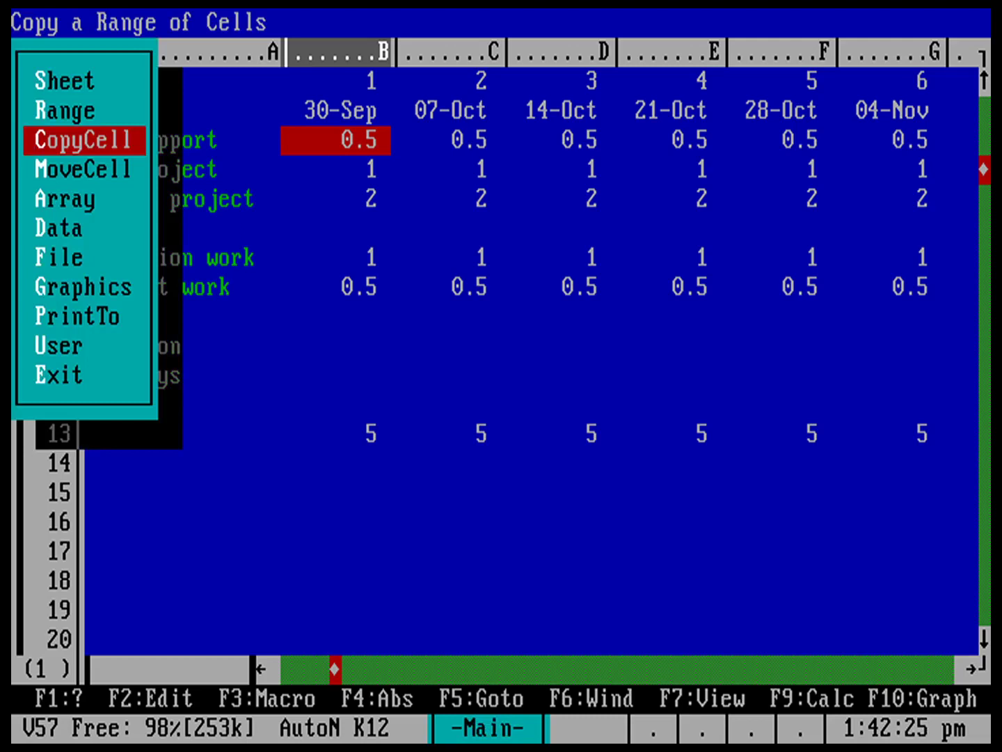
At B3, choose Sheet > Border > Both to freeze rows 1–2 and column A.
{"action": "key", "text": "Up"}
{"action": "key", "text": "Up"}
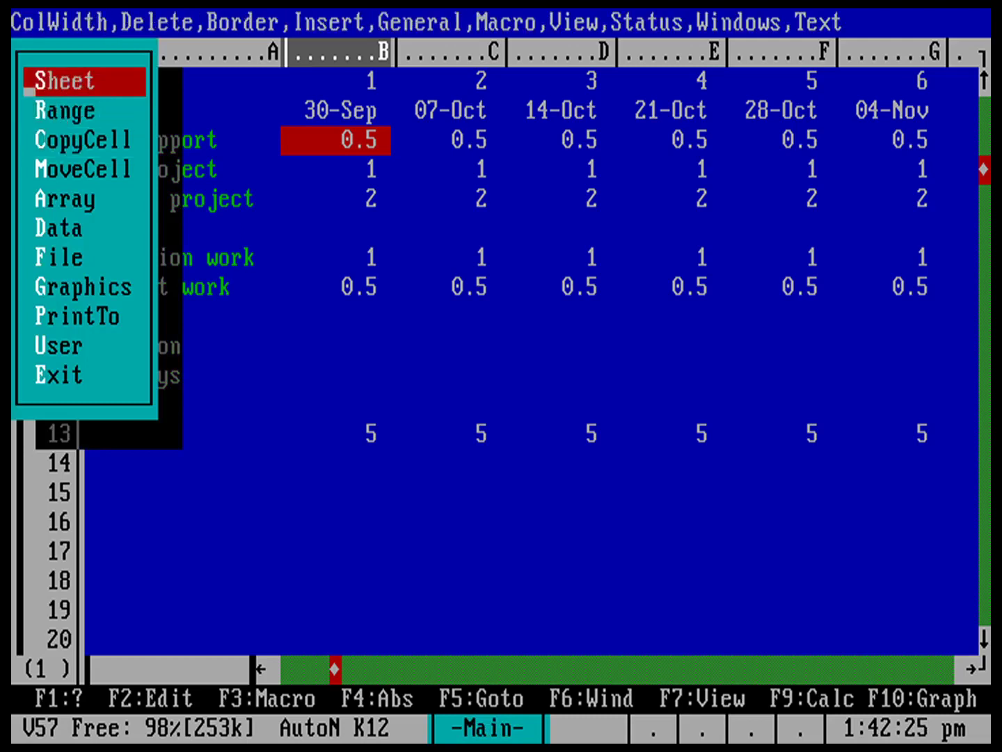
{"action": "key", "text": "Return"}
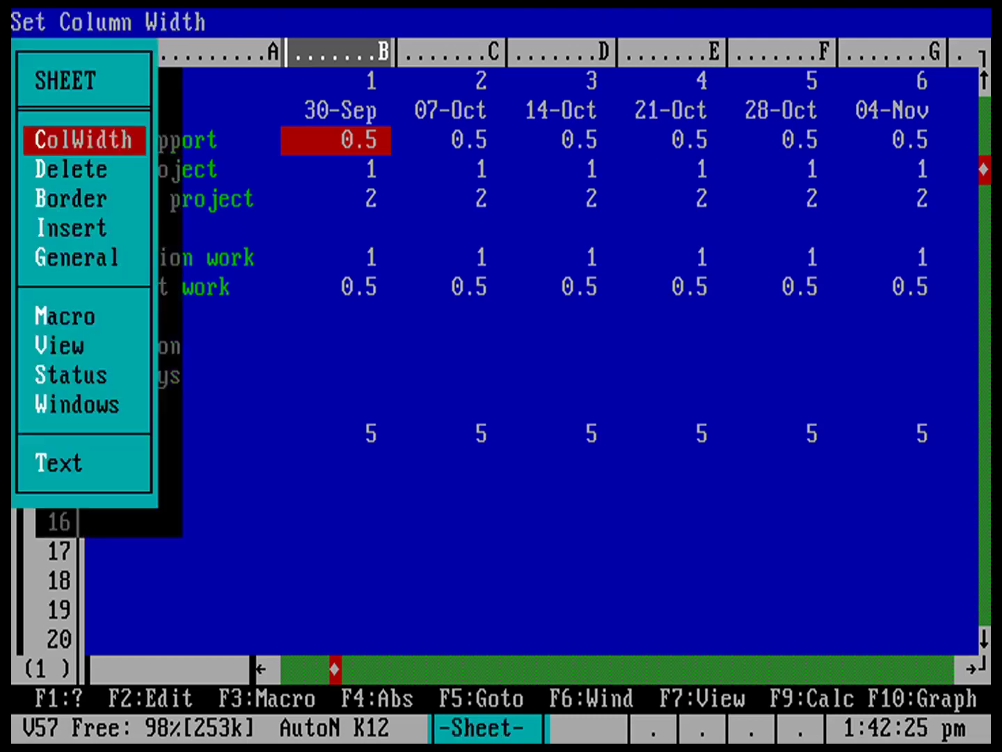
{"action": "key", "text": "Down"}
{"action": "key", "text": "Down"}
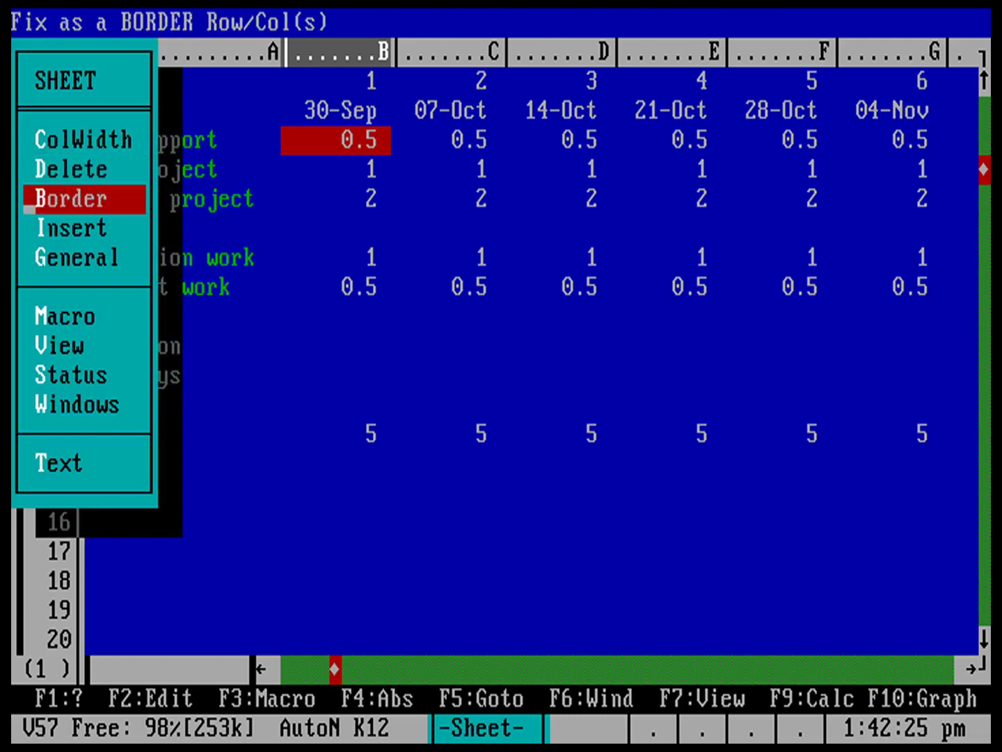
{"action": "key", "text": "Return"}
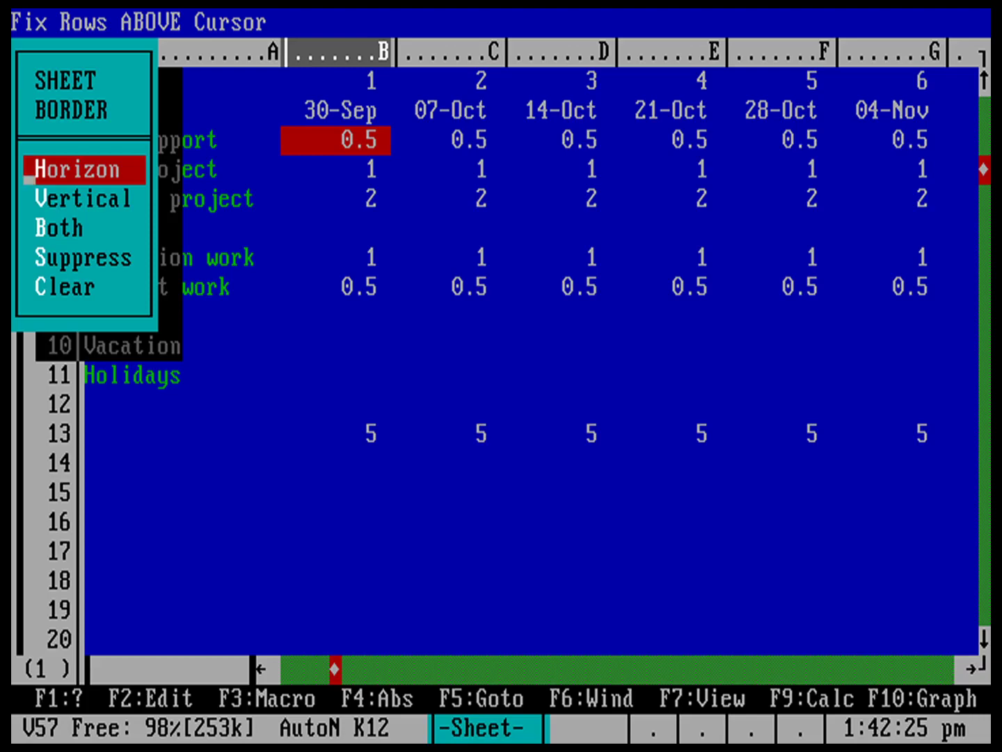
{"action": "key", "text": "Down"}
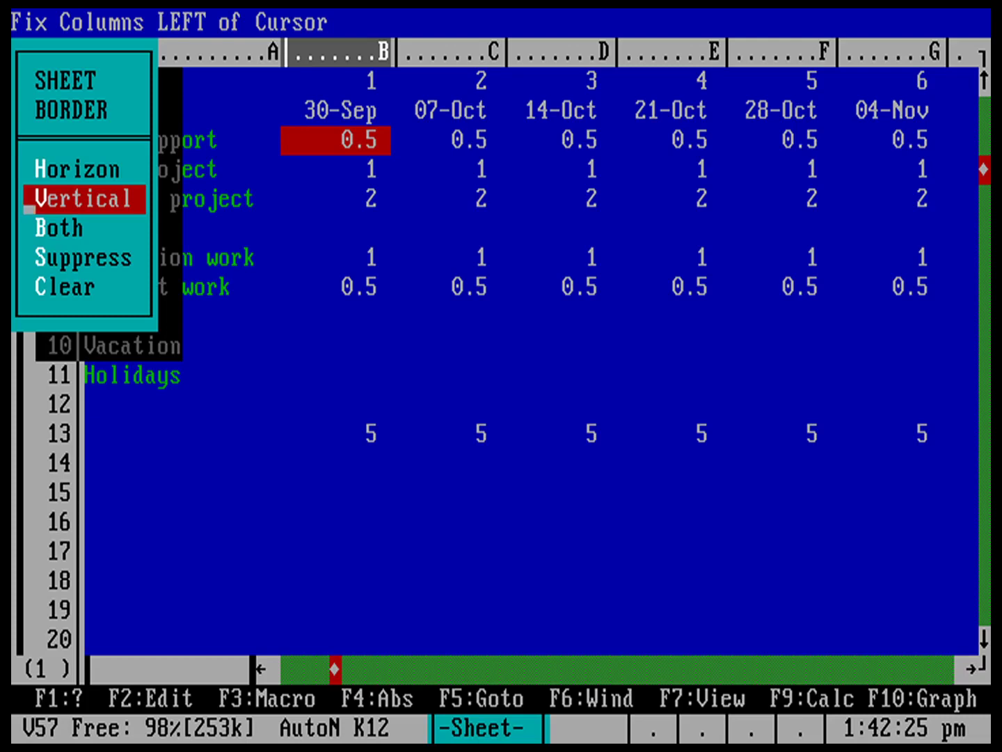
{"action": "key", "text": "Down"}
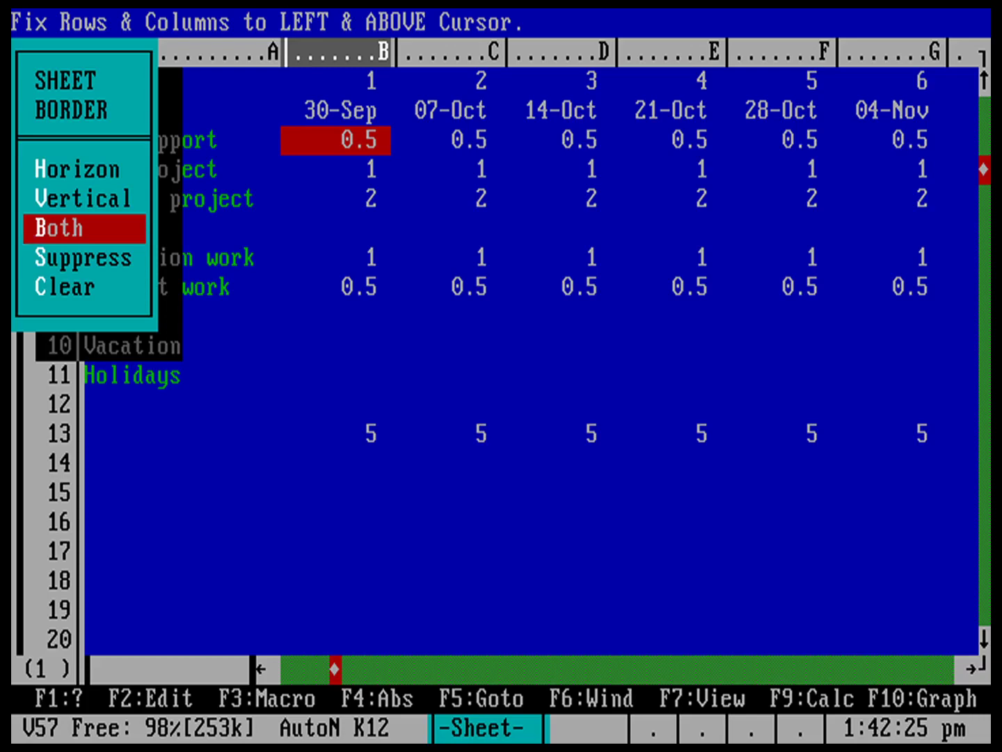
{"action": "key", "text": "Return"}
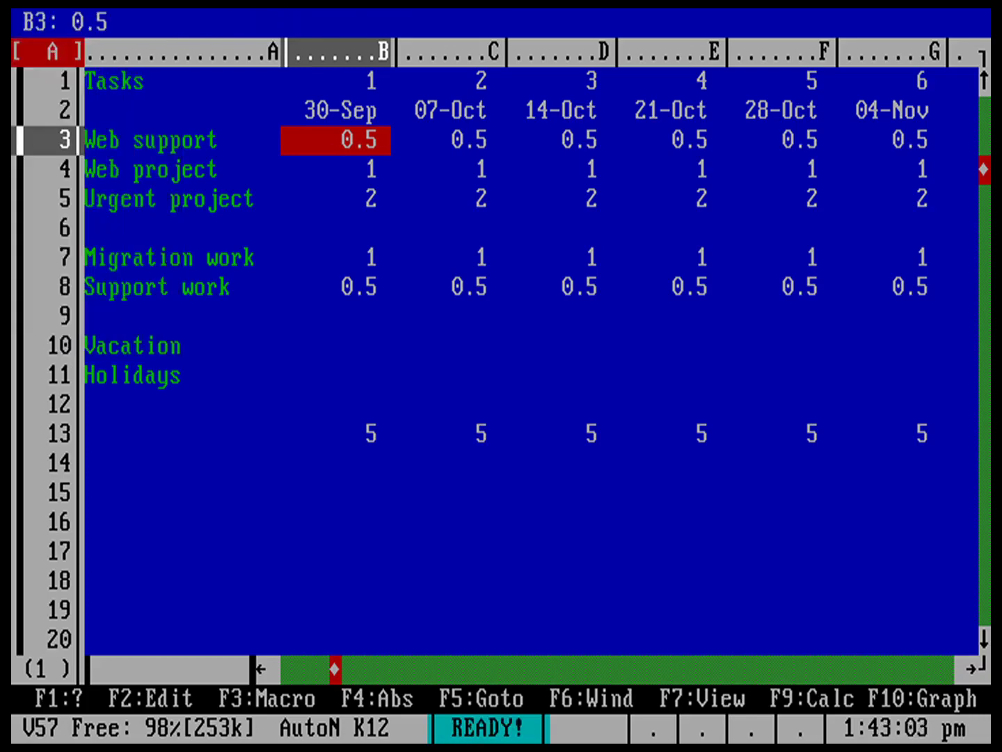
Scroll to the 23-Dec column N, confirming the heading rows stay frozen.
{"action": "key", "text": "Right"}
{"action": "key", "text": "Right"}
{"action": "key", "text": "Right"}
{"action": "key", "text": "Right"}
{"action": "key", "text": "Right"}
{"action": "key", "text": "Right"}
{"action": "key", "text": "Right"}
{"action": "key", "text": "Right"}
{"action": "key", "text": "Right"}
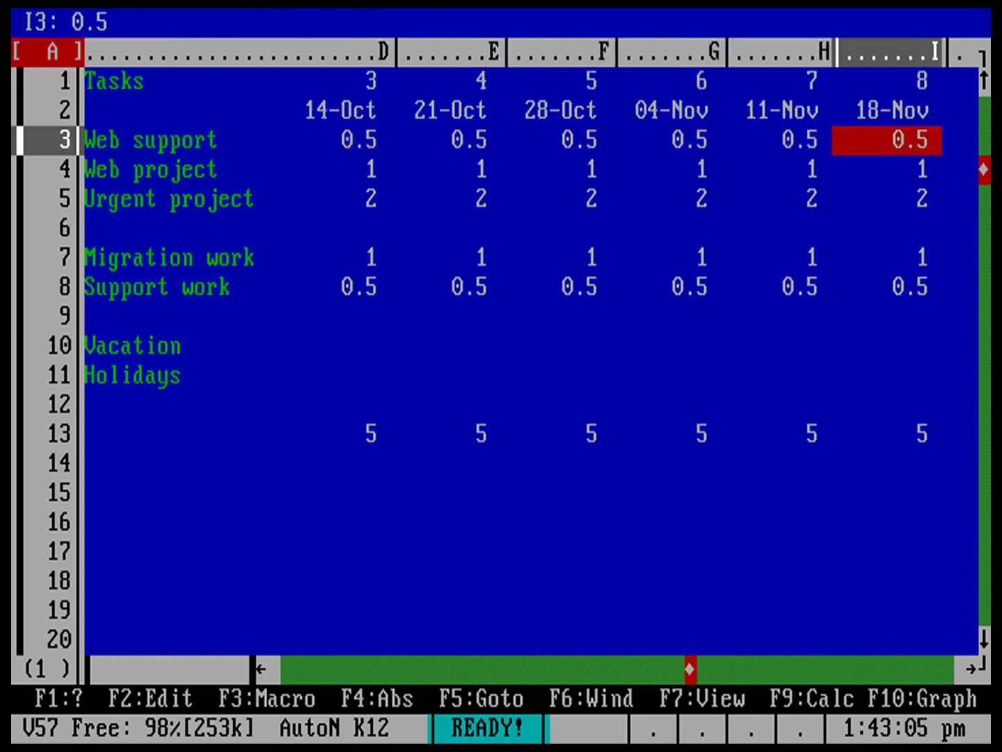
{"action": "key", "text": "Right"}
{"action": "key", "text": "Right"}
{"action": "key", "text": "Right"}
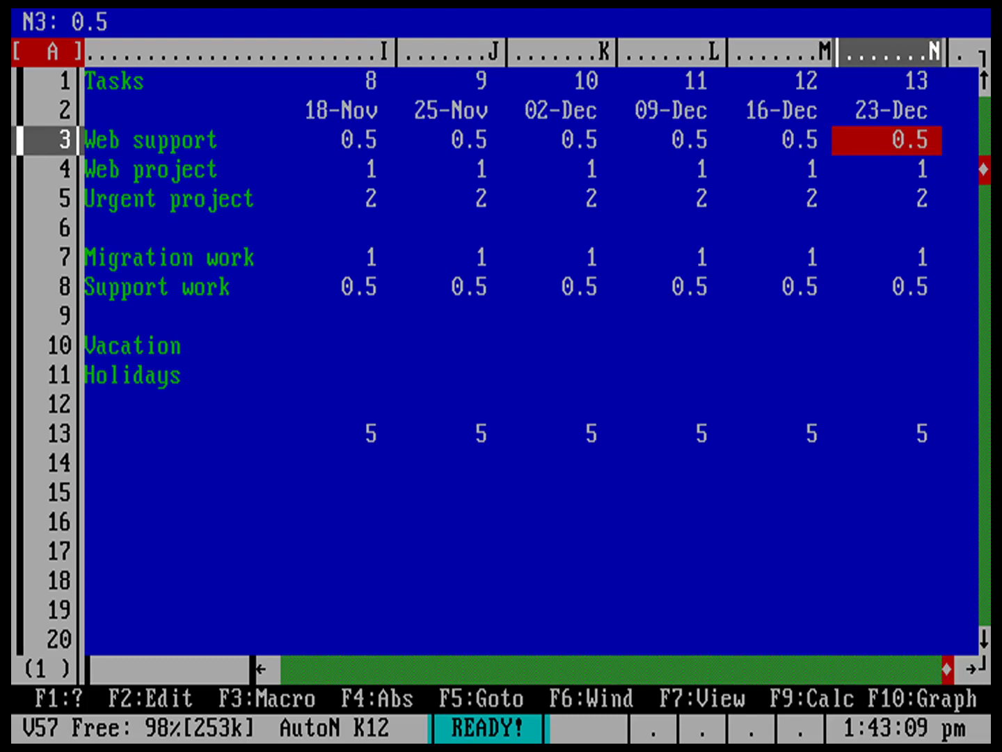
{"action": "key", "text": "Down"}
{"action": "key", "text": "Down"}
{"action": "key", "text": "Down"}
{"action": "key", "text": "Down"}
{"action": "key", "text": "Down"}
{"action": "key", "text": "Down"}
{"action": "key", "text": "Down"}
{"action": "key", "text": "Down"}
{"action": "key", "text": "Down"}
{"action": "key", "text": "Down"}
{"action": "key", "text": "Down"}
{"action": "key", "text": "Down"}
{"action": "key", "text": "Down"}
{"action": "key", "text": "Down"}
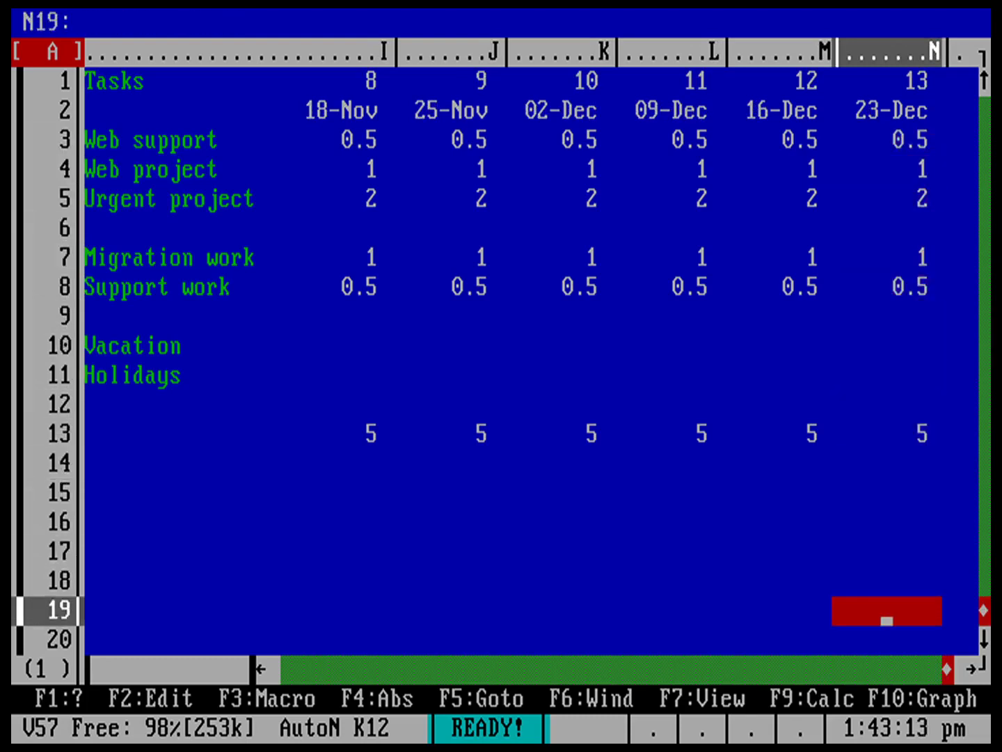
{"action": "key", "text": "Down"}
{"action": "key", "text": "Down"}
{"action": "key", "text": "Down"}
{"action": "key", "text": "Down"}
{"action": "key", "text": "Down"}
{"action": "key", "text": "Down"}
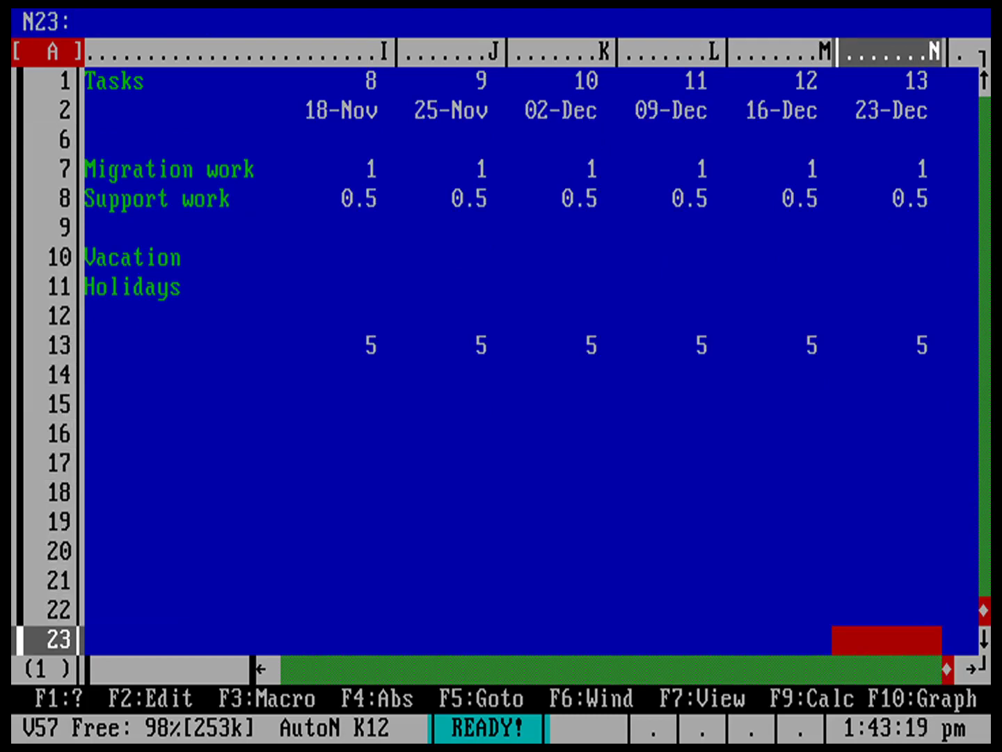
{"action": "key", "text": "Up"}
{"action": "key", "text": "Up"}
{"action": "key", "text": "Up"}
{"action": "key", "text": "Up"}
{"action": "key", "text": "Up"}
{"action": "key", "text": "Up"}
{"action": "key", "text": "Up"}
{"action": "key", "text": "Up"}
{"action": "key", "text": "Up"}
{"action": "key", "text": "Up"}
{"action": "key", "text": "Up"}
{"action": "key", "text": "Up"}
{"action": "key", "text": "Up"}
{"action": "key", "text": "Up"}
{"action": "key", "text": "Up"}
{"action": "key", "text": "Up"}
{"action": "key", "text": "Up"}
{"action": "key", "text": "Up"}
{"action": "key", "text": "Up"}
{"action": "key", "text": "Up"}
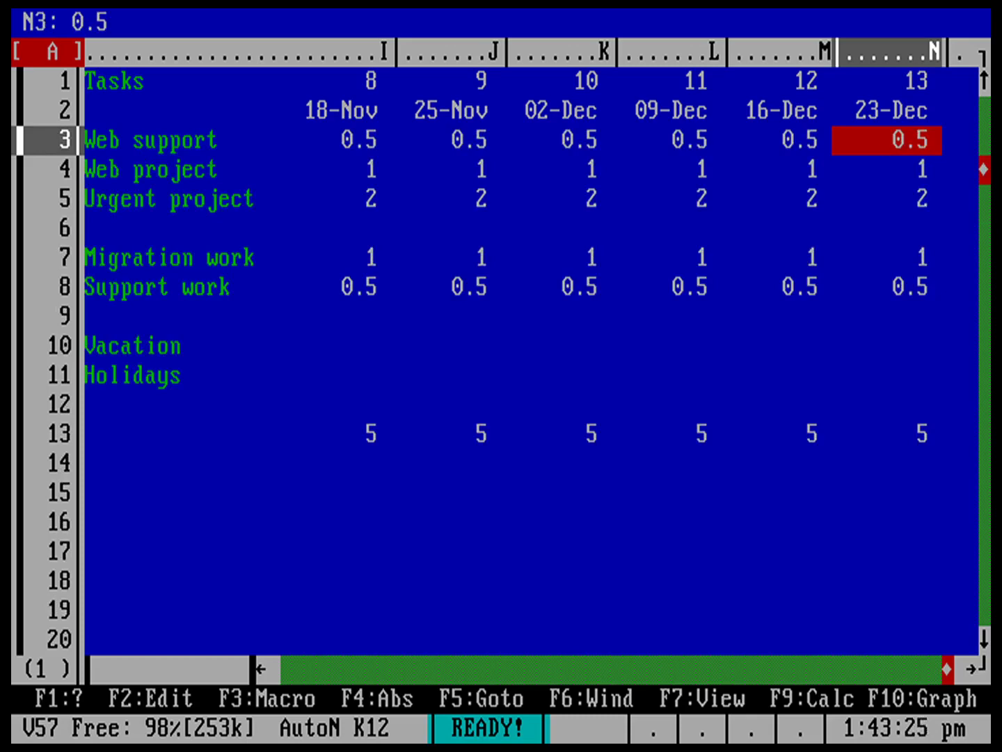
{"action": "key", "text": "Down"}
{"action": "key", "text": "Down"}
{"action": "key", "text": "Down"}
{"action": "key", "text": "Down"}
{"action": "key", "text": "Down"}
{"action": "key", "text": "Down"}
{"action": "key", "text": "Down"}
{"action": "key", "text": "Down"}
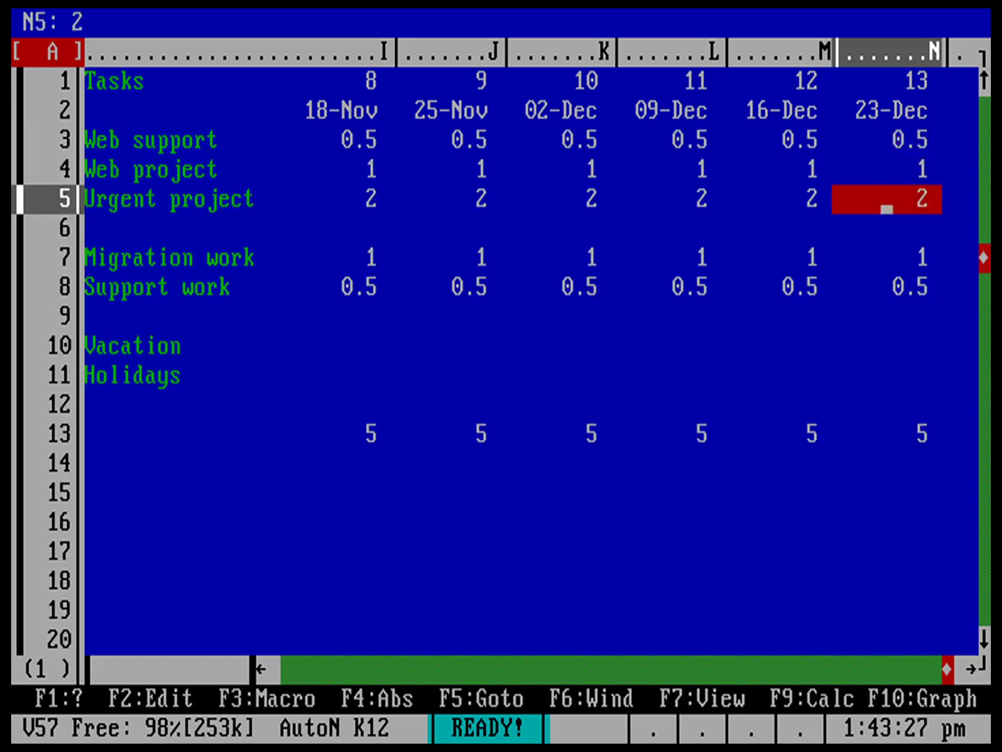
{"action": "key", "text": "Up"}
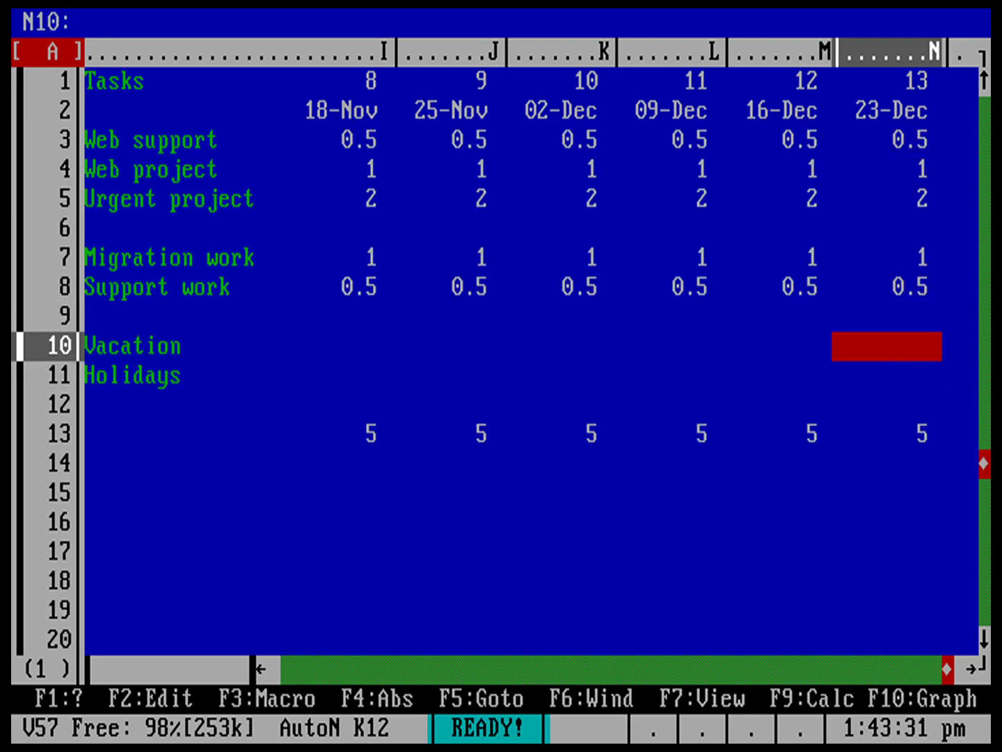
{"action": "key", "text": "Down"}
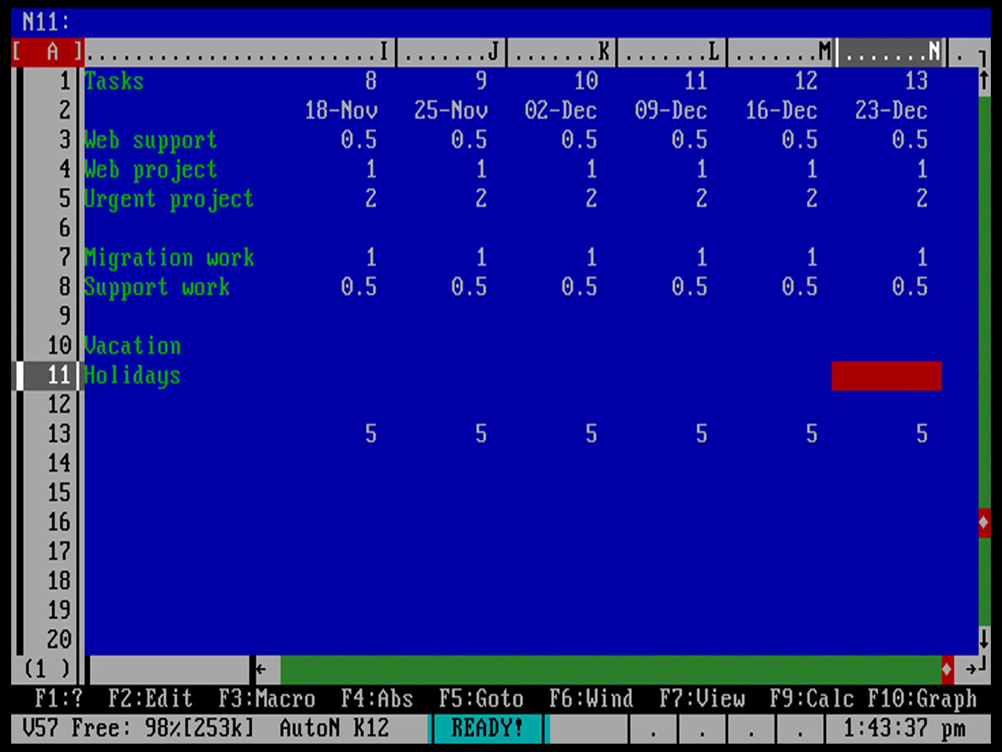
Enter 2 holiday days in N11 and 3 vacation days in N10, giving a total of 10.
{"action": "type", "text": "2"}
{"action": "key", "text": "Up"}
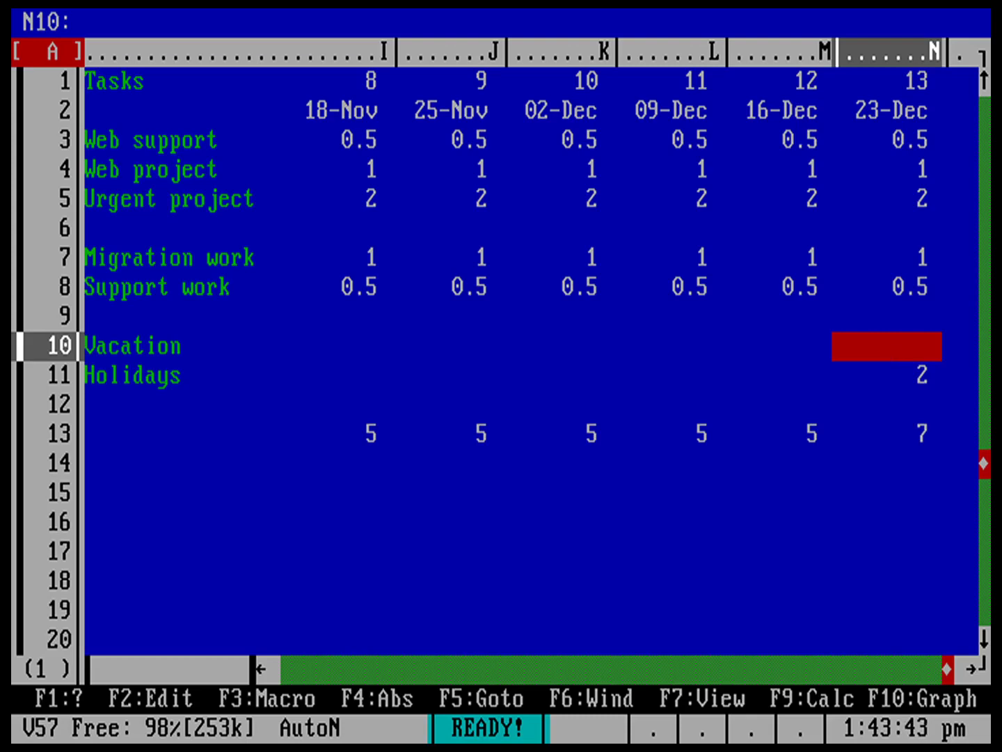
{"action": "type", "text": "3"}
{"action": "key", "text": "Left"}
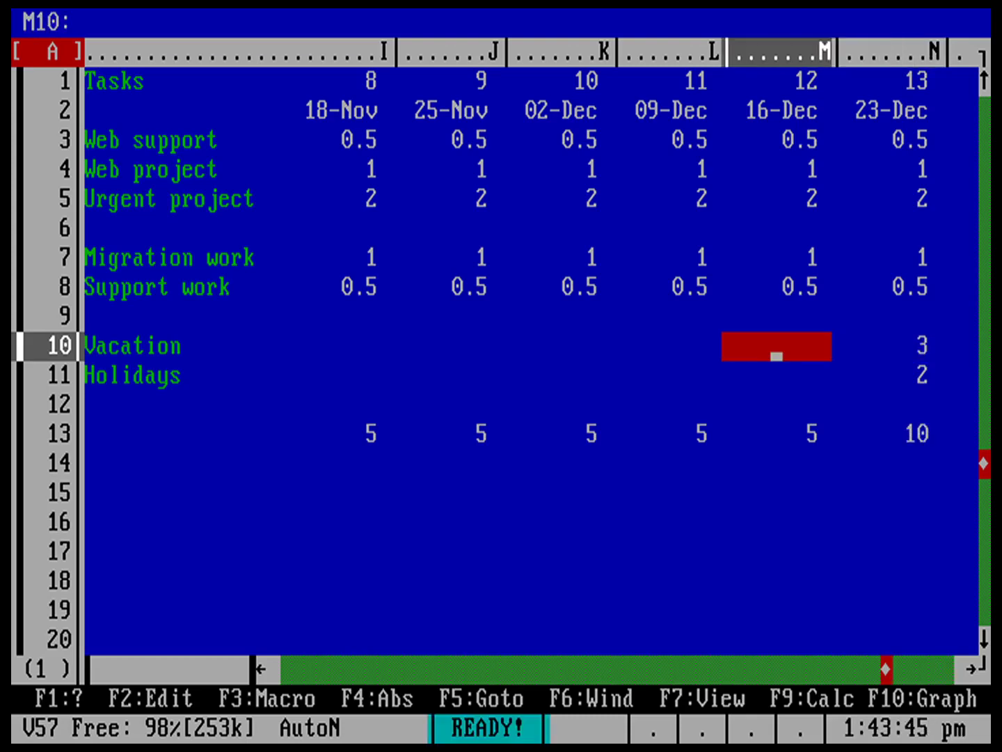
{"action": "key", "text": "Down"}
{"action": "key", "text": "Down"}
{"action": "key", "text": "Right"}
{"action": "key", "text": "Down"}
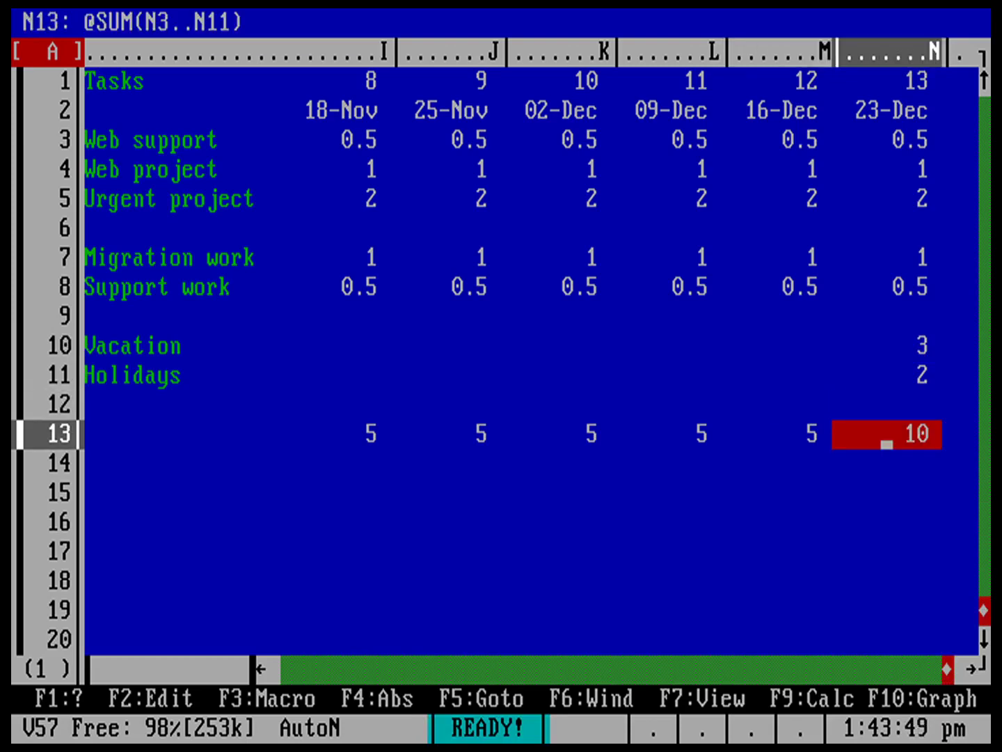
Enter 2 holiday days in J11 for the 25-Nov week.
{"action": "key", "text": "Left"}
{"action": "key", "text": "Left"}
{"action": "key", "text": "Left"}
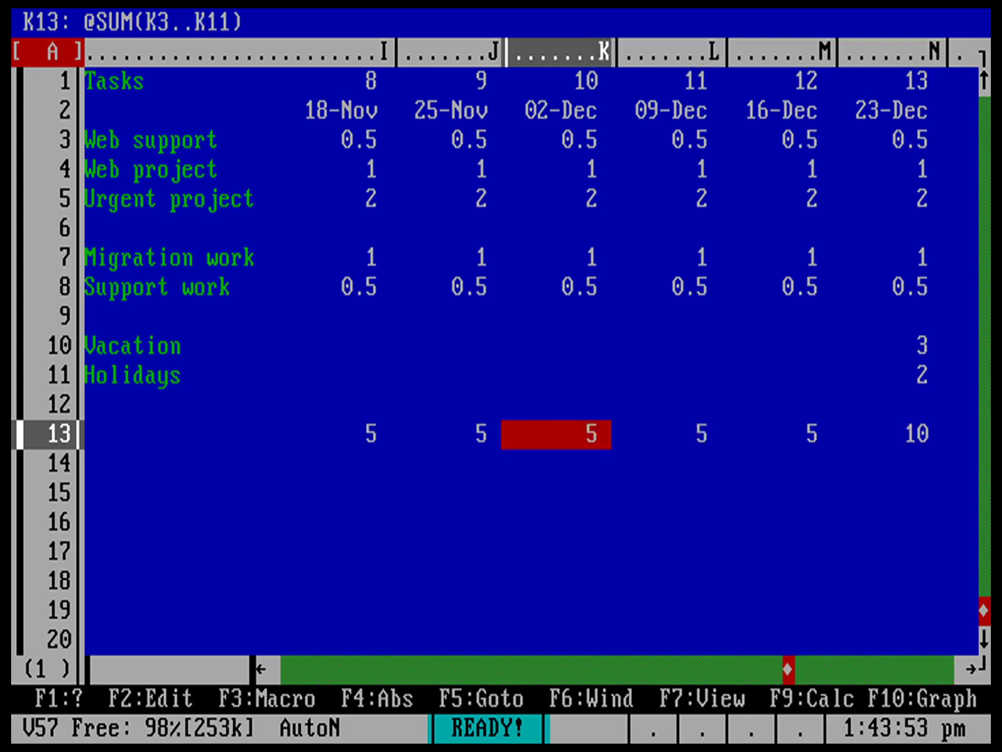
{"action": "key", "text": "Left"}
{"action": "key", "text": "Up"}
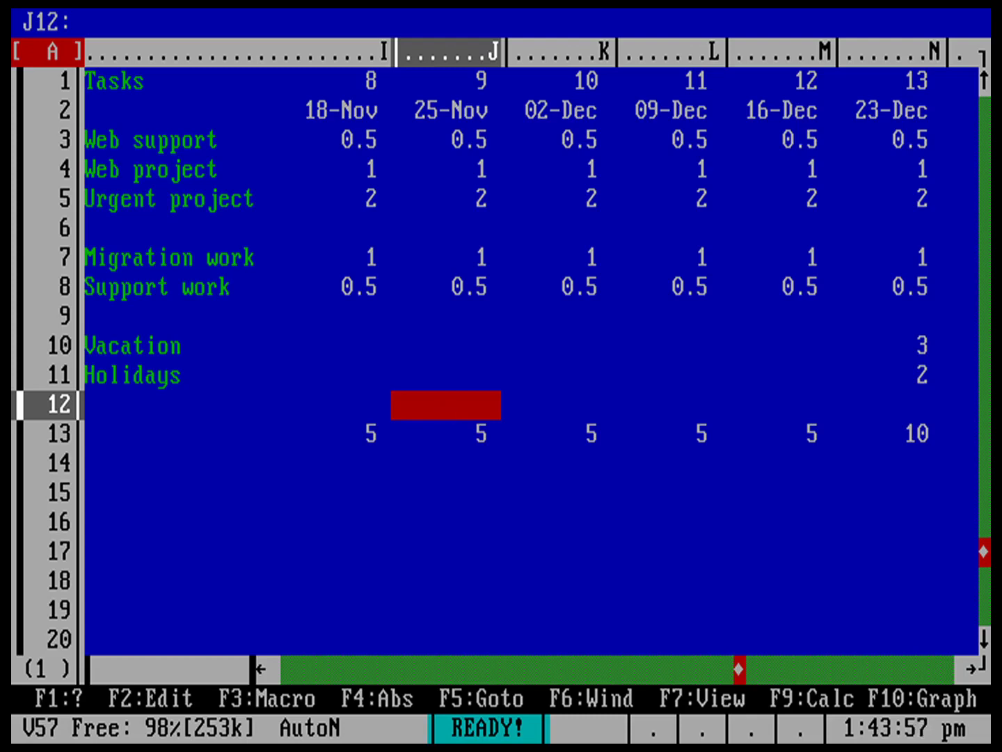
{"action": "key", "text": "Up"}
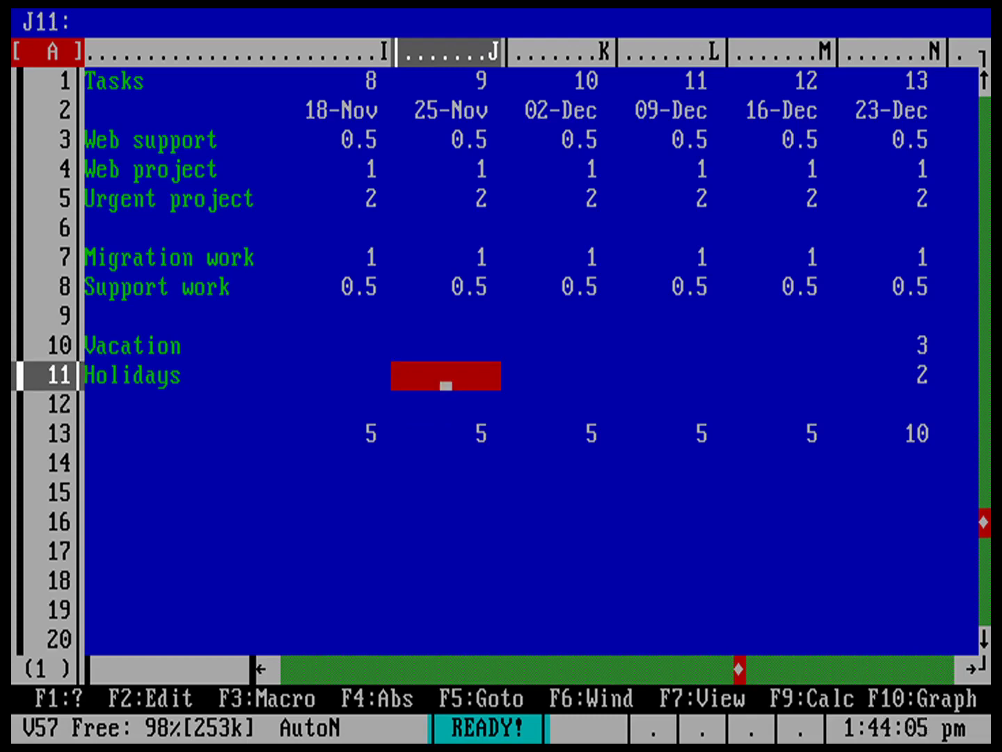
{"action": "type", "text": "2"}
{"action": "key", "text": "Right"}
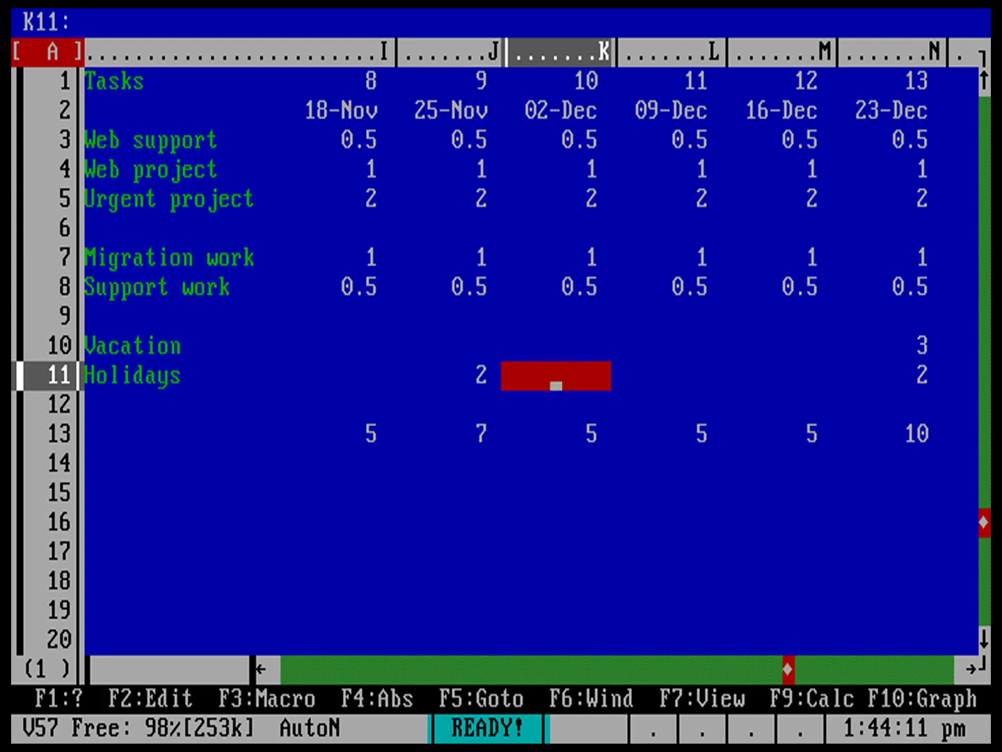
Add 1 vacation day in J10 for 25-Nov and 1 in K10 for 02-Dec.
{"action": "key", "text": "Left"}
{"action": "key", "text": "Up"}
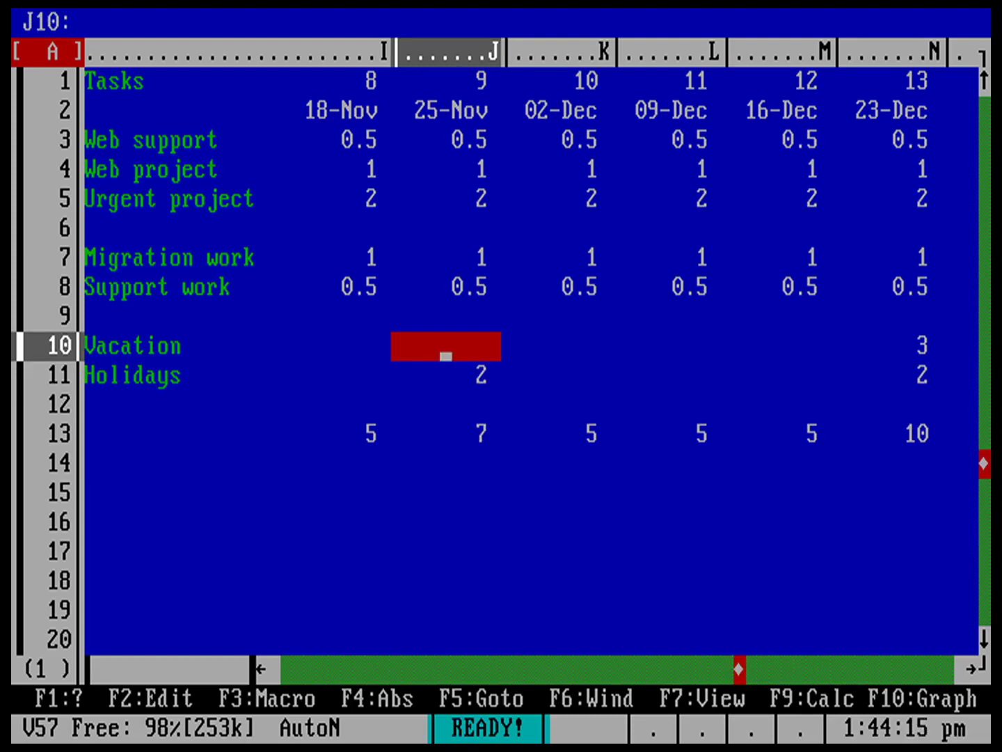
{"action": "type", "text": "1"}
{"action": "key", "text": "Right"}
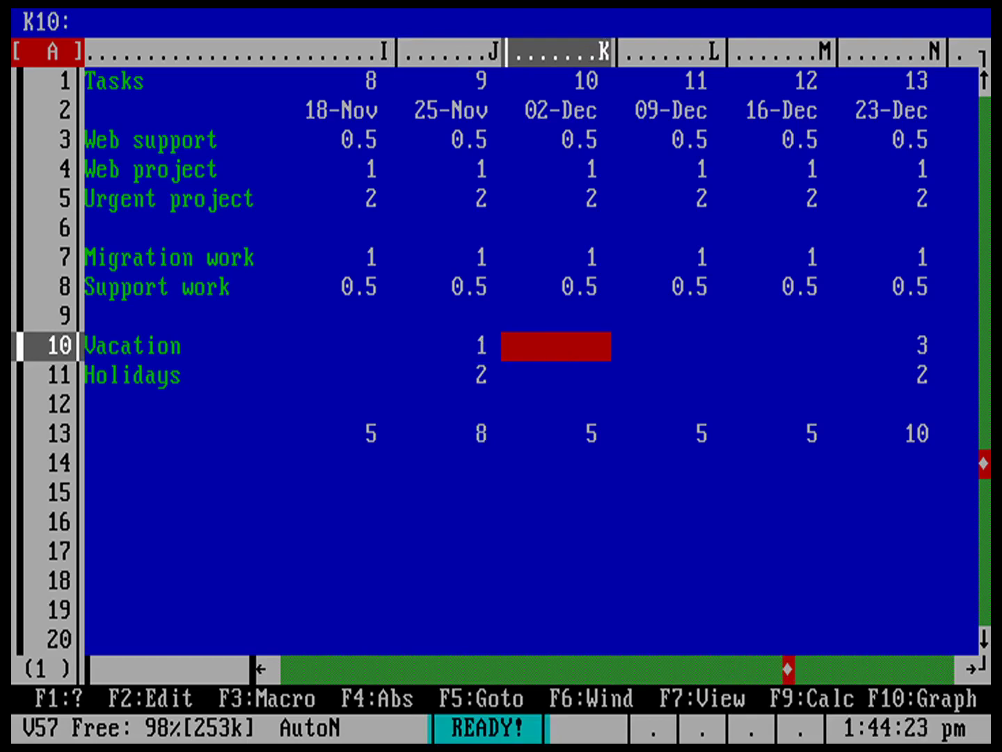
{"action": "type", "text": "1"}
{"action": "key", "text": "Down"}
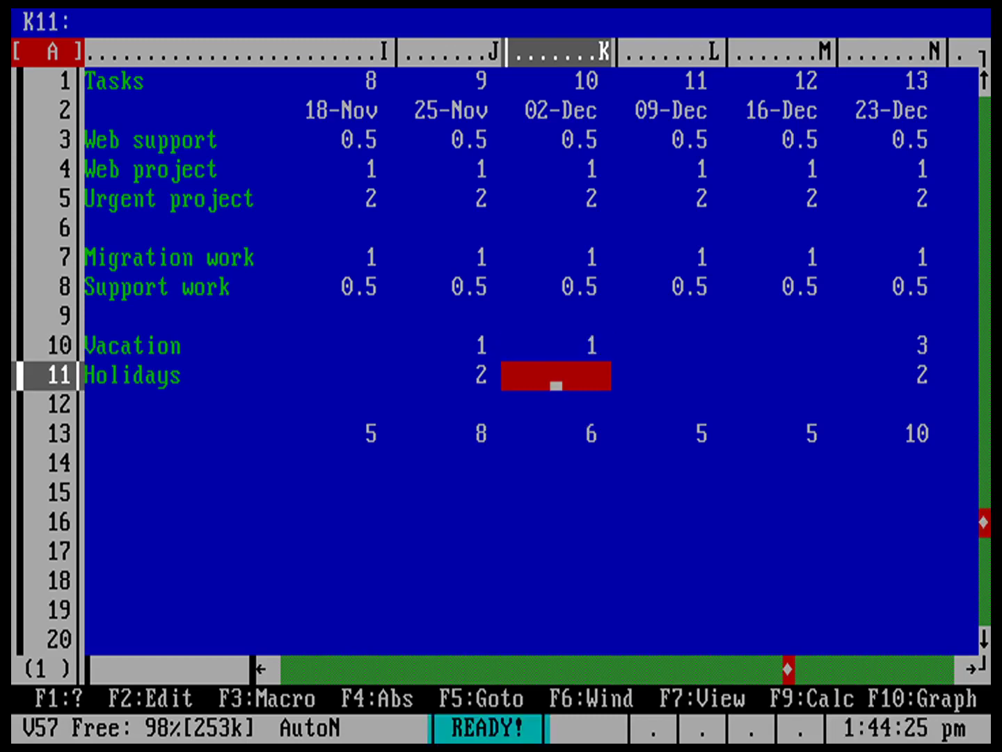
{"action": "key", "text": "Down"}
{"action": "key", "text": "Down"}
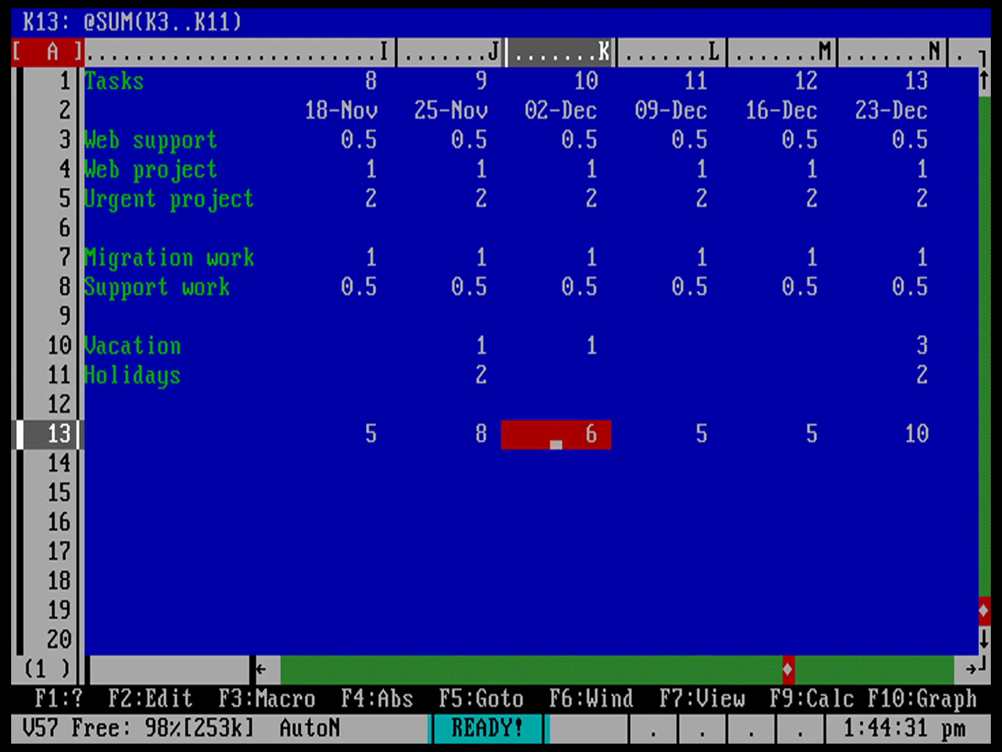
Review the 23-Dec column's Support work, vacation and holiday cells.
{"action": "key", "text": "Right"}
{"action": "key", "text": "Right"}
{"action": "key", "text": "Right"}
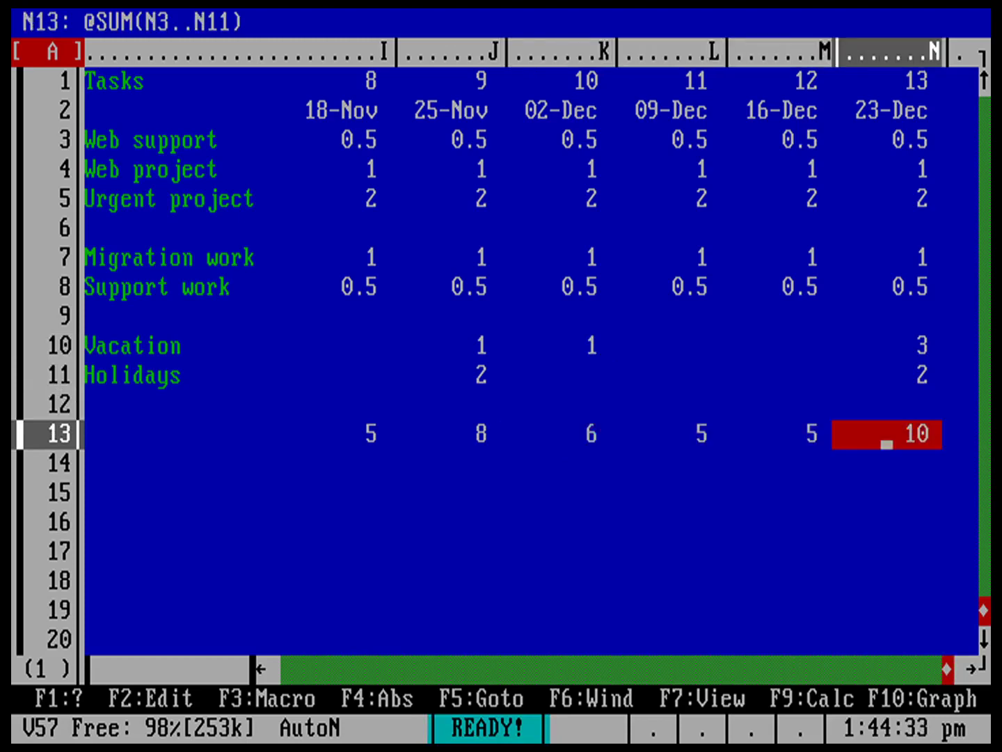
{"action": "key", "text": "Up"}
{"action": "key", "text": "Up"}
{"action": "key", "text": "Up"}
{"action": "key", "text": "Up"}
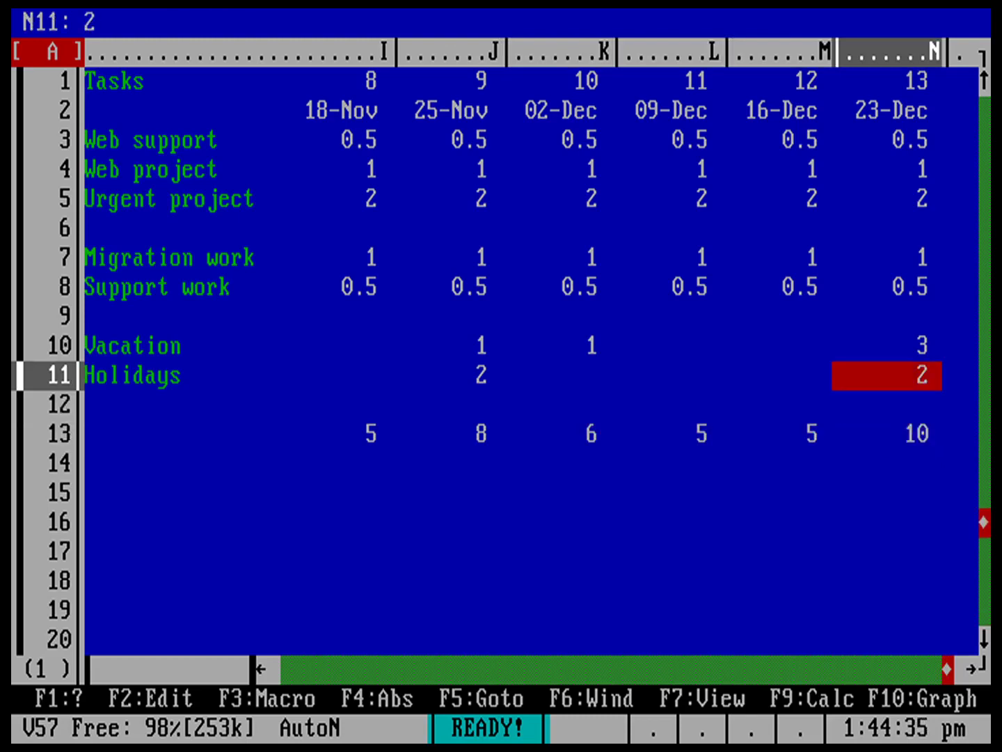
{"action": "key", "text": "Up"}
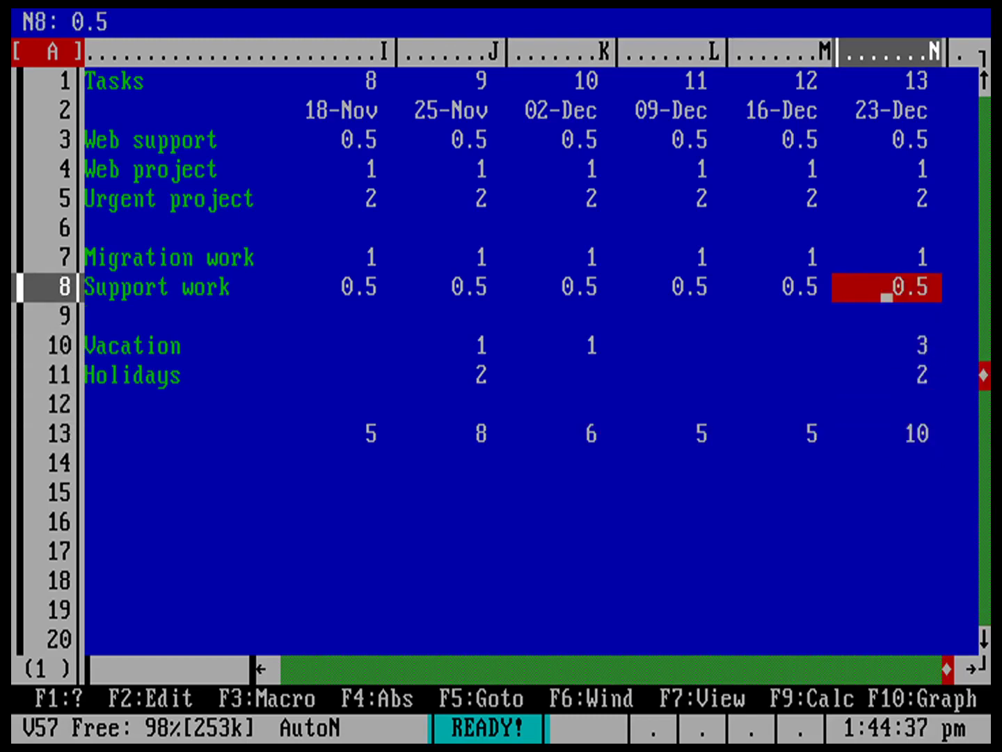
{"action": "key", "text": "Down"}
{"action": "key", "text": "Down"}
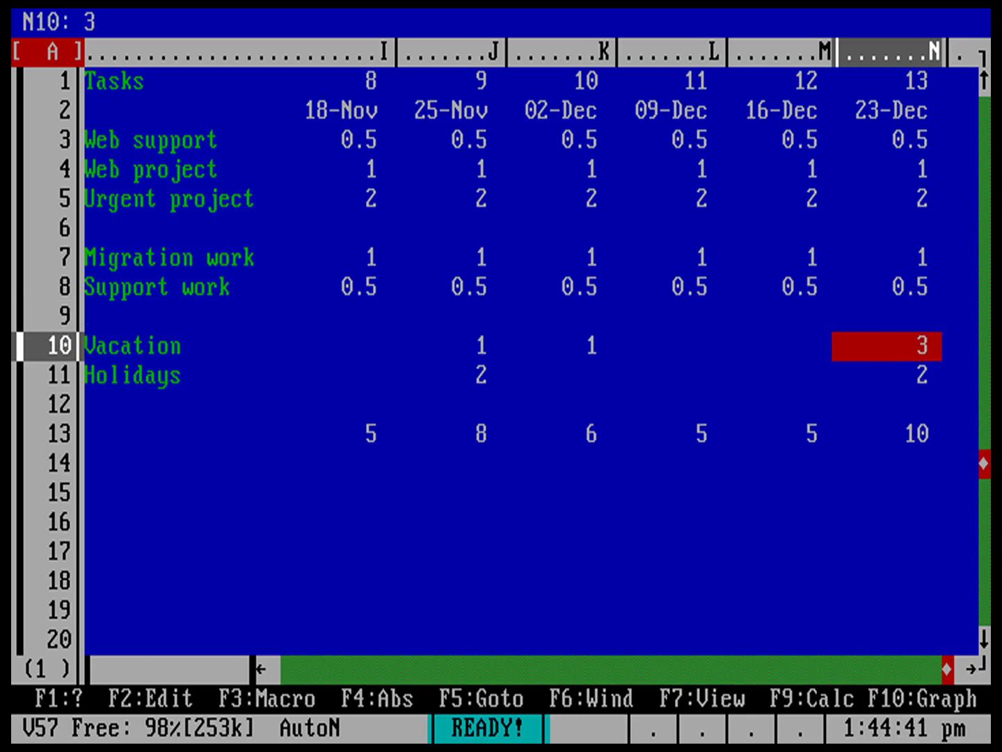
{"action": "key", "text": "Down"}
{"action": "key", "text": "Up"}
{"action": "key", "text": "Up"}
{"action": "key", "text": "Up"}
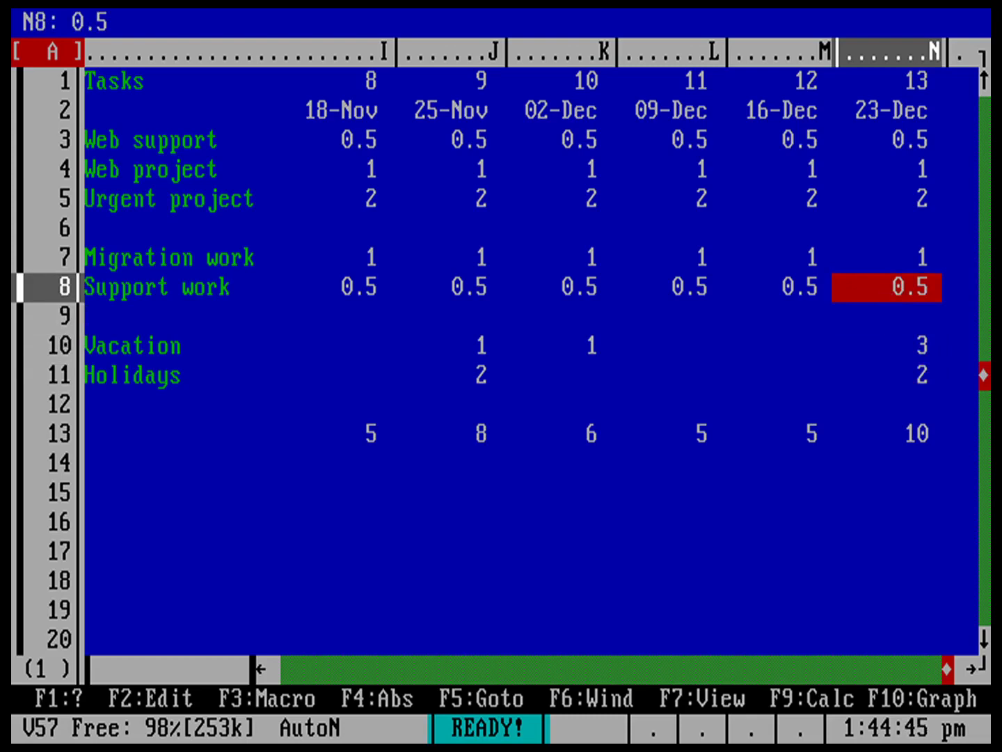
Enter 0 in N8, N7, N5, N4 and N3 for all five 23-Dec tasks.
{"action": "type", "text": "0"}
{"action": "key", "text": "Up"}
{"action": "type", "text": "0"}
{"action": "key", "text": "Up"}
{"action": "key", "text": "Up"}
{"action": "type", "text": "0"}
{"action": "key", "text": "Up"}
{"action": "type", "text": "0"}
{"action": "key", "text": "Up"}
{"action": "type", "text": "0"}
{"action": "key", "text": "Down"}
{"action": "key", "text": "Down"}
{"action": "key", "text": "Down"}
{"action": "key", "text": "Down"}
{"action": "key", "text": "Down"}
{"action": "key", "text": "Down"}
{"action": "key", "text": "Down"}
{"action": "key", "text": "Down"}
{"action": "key", "text": "Down"}
{"action": "key", "text": "Down"}
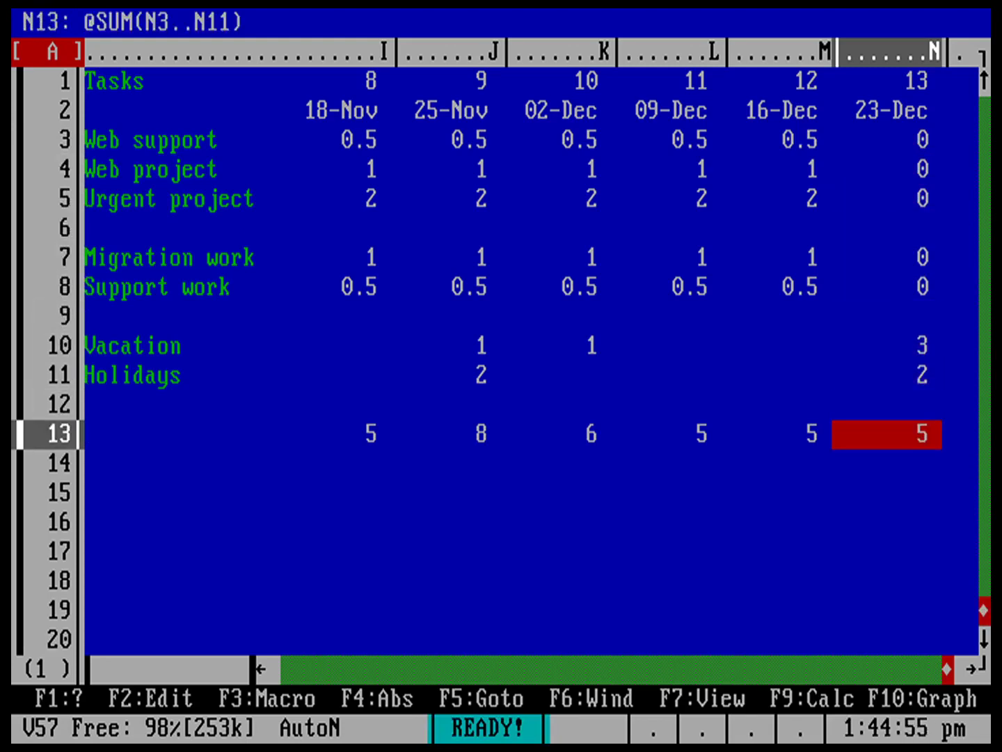
Enter 0 in J8, J7, J4 and J3 for Support work, Migration work, Web project and Web support.
{"action": "key", "text": "Left"}
{"action": "key", "text": "Left"}
{"action": "key", "text": "Left"}
{"action": "key", "text": "Left"}
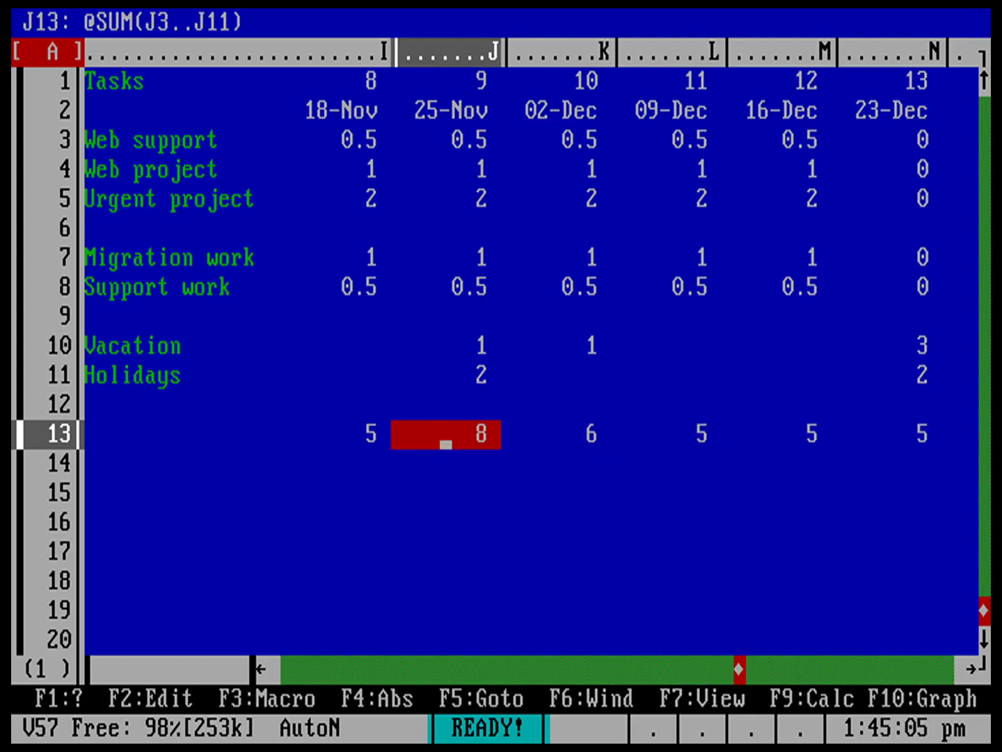
{"action": "key", "text": "Up"}
{"action": "key", "text": "Up"}
{"action": "key", "text": "Up"}
{"action": "key", "text": "Up"}
{"action": "key", "text": "Up"}
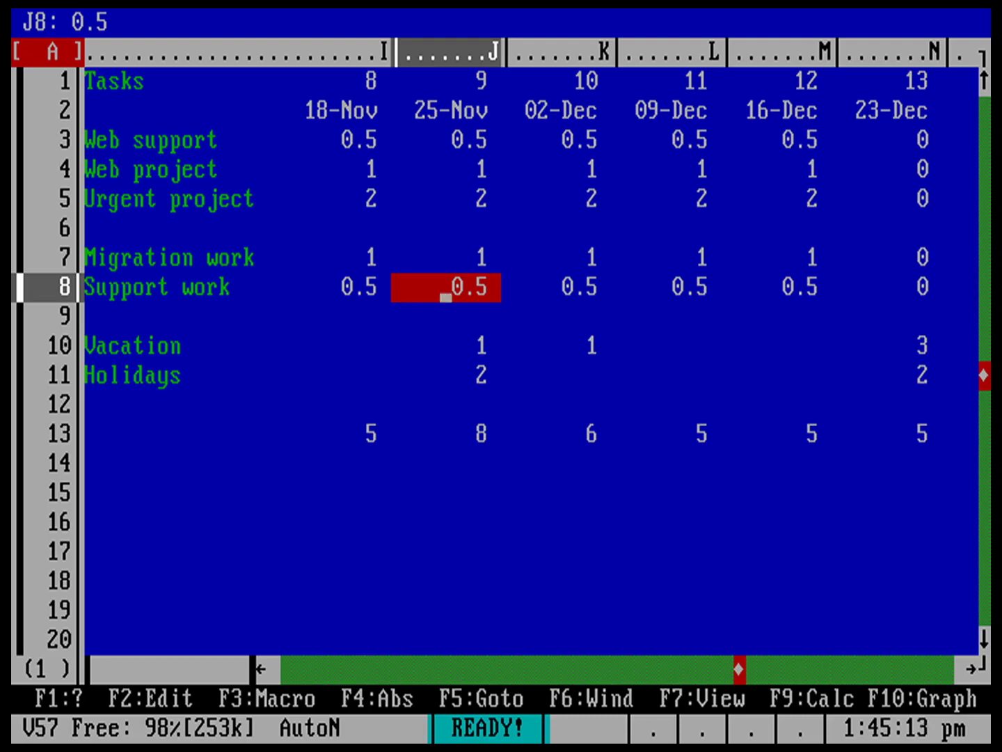
{"action": "type", "text": "0"}
{"action": "key", "text": "Up"}
{"action": "type", "text": "0"}
{"action": "key", "text": "Up"}
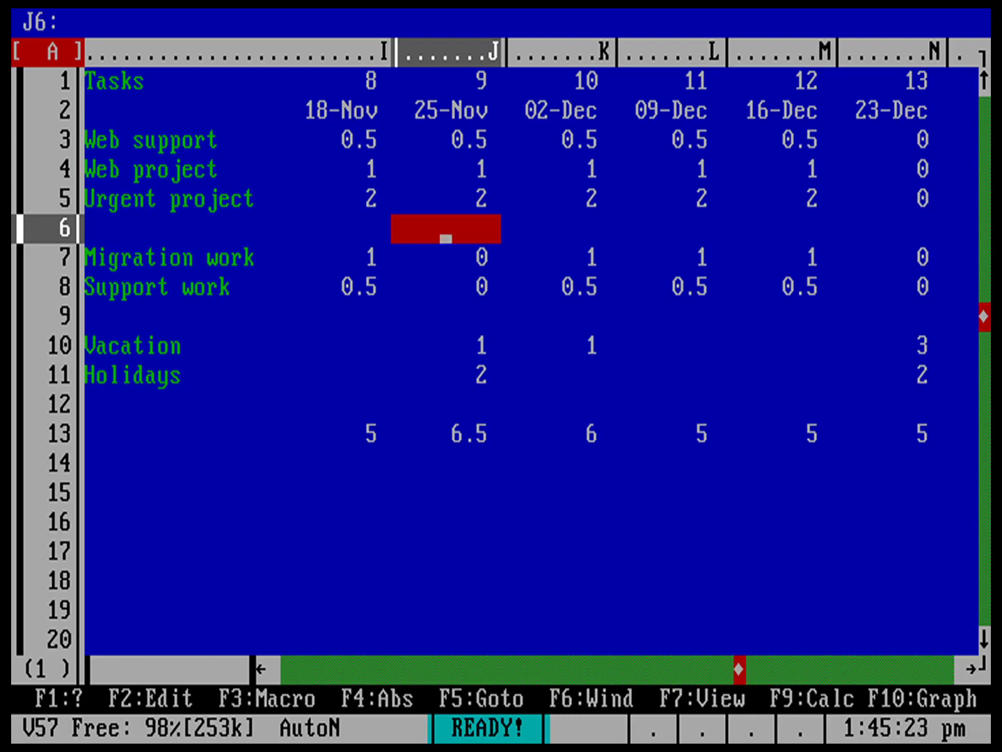
{"action": "key", "text": "Up"}
{"action": "key", "text": "Up"}
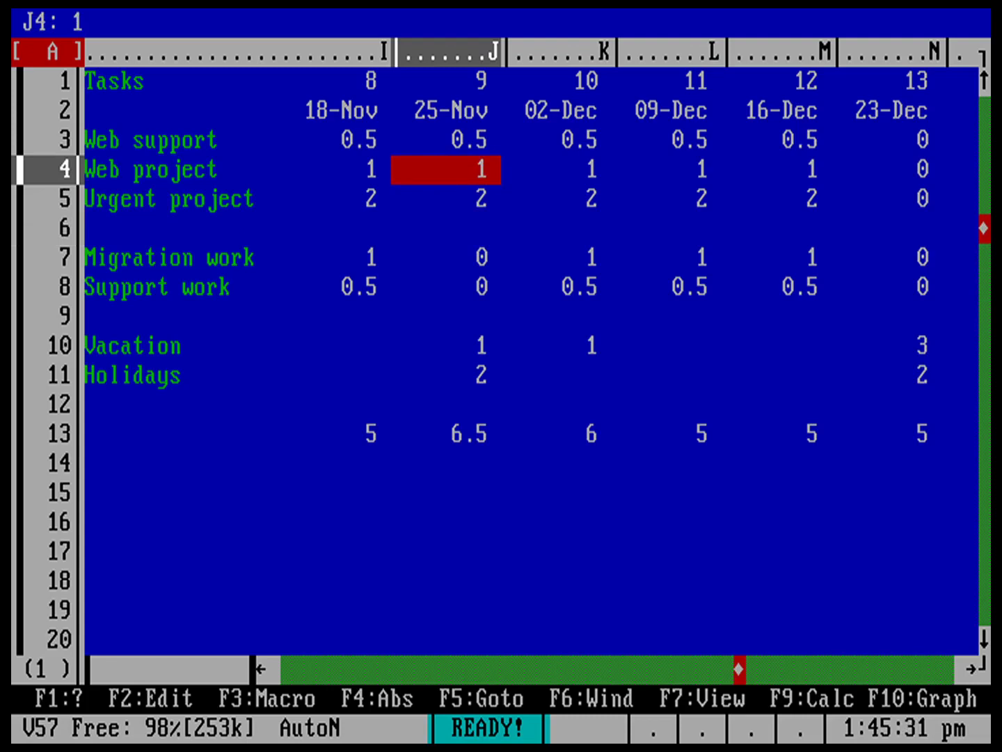
{"action": "type", "text": "0"}
{"action": "key", "text": "Down"}
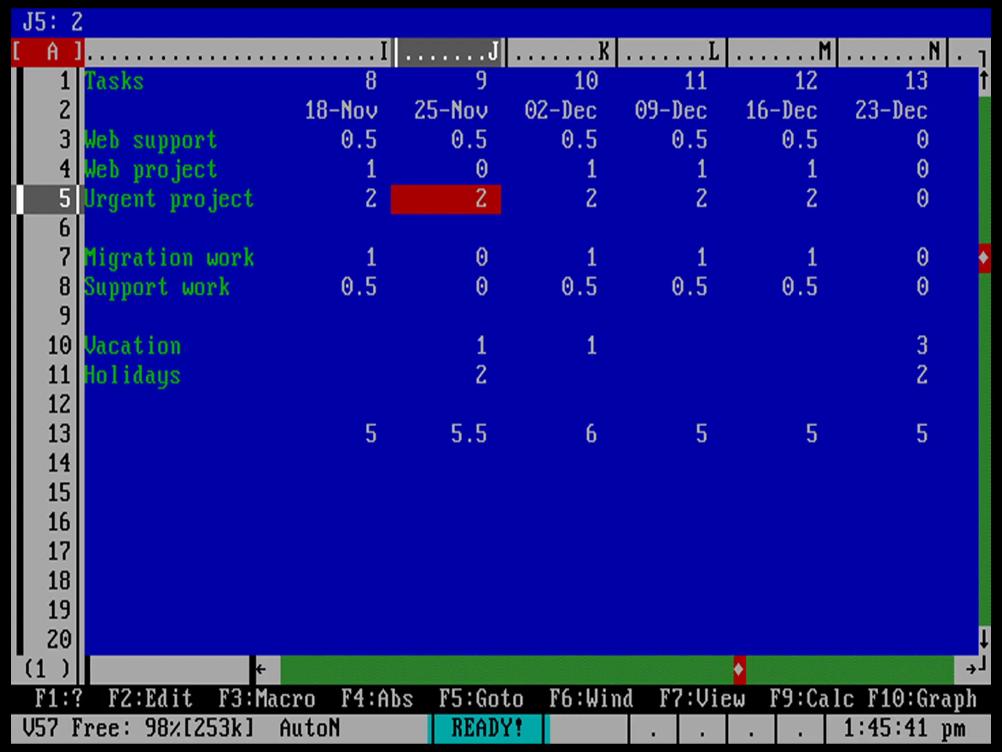
{"action": "key", "text": "Up"}
{"action": "key", "text": "Up"}
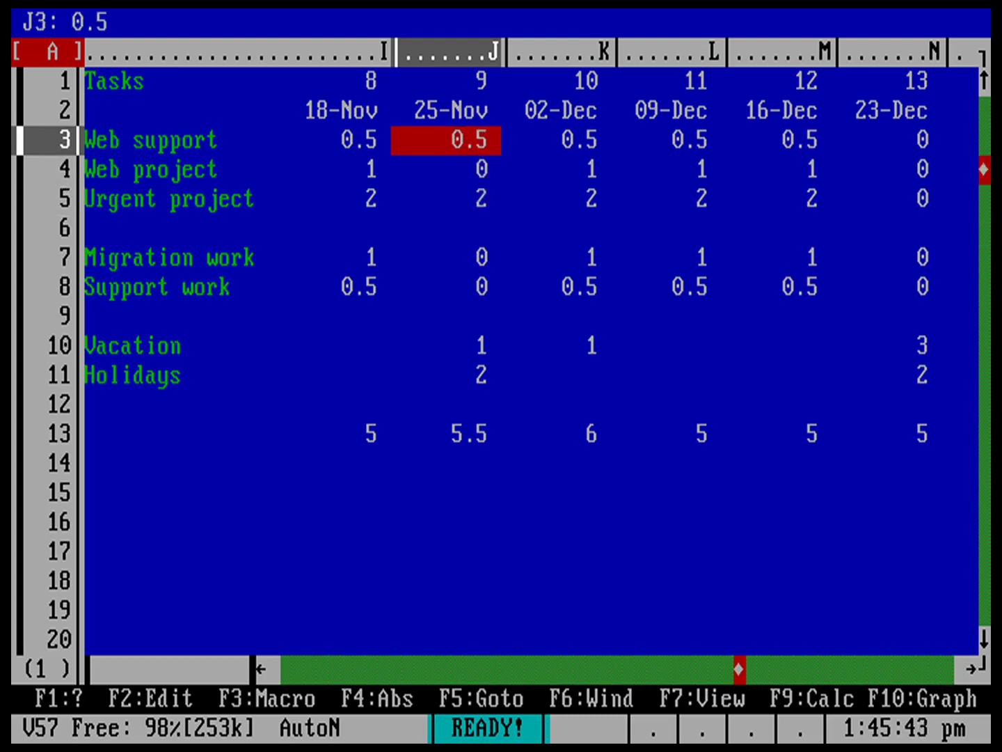
{"action": "type", "text": "0"}
{"action": "key", "text": "Down"}
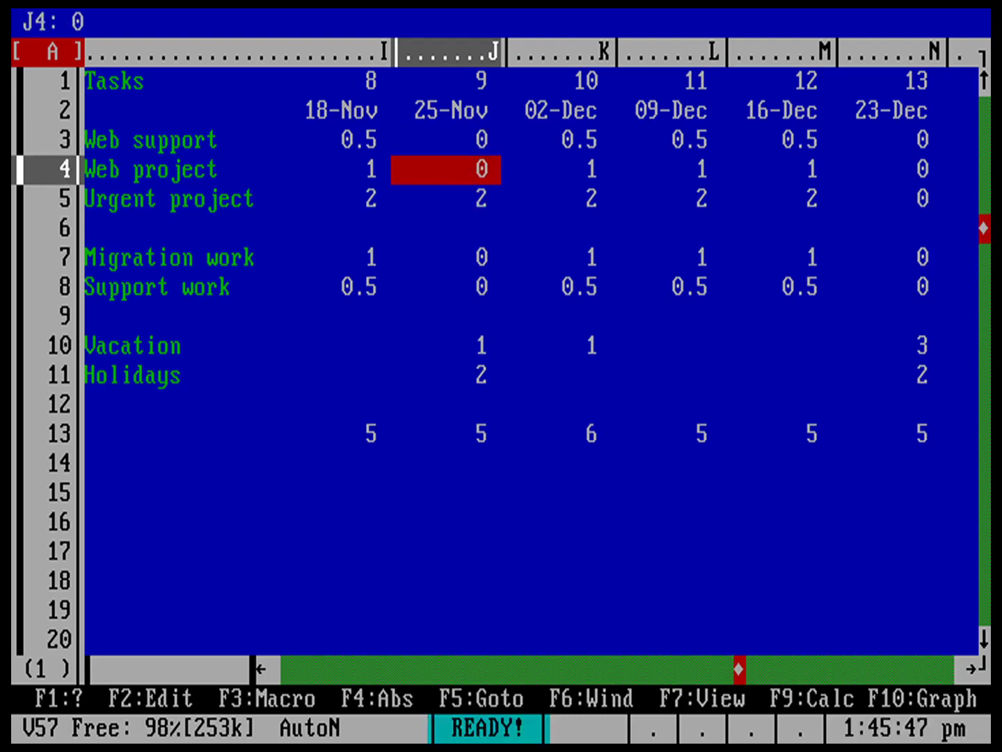
Set K4 Web project to 0.5 and K5 Urgent project to 1.5, making K13 total 5.
{"action": "key", "text": "Right"}
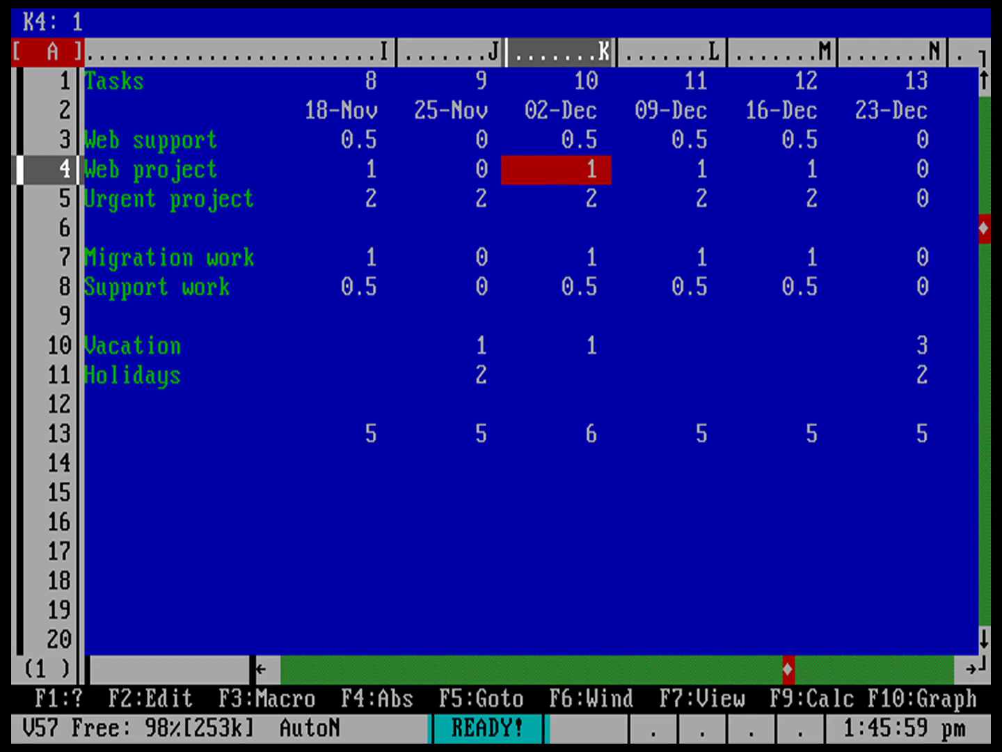
{"action": "type", "text": ".5"}
{"action": "key", "text": "Down"}
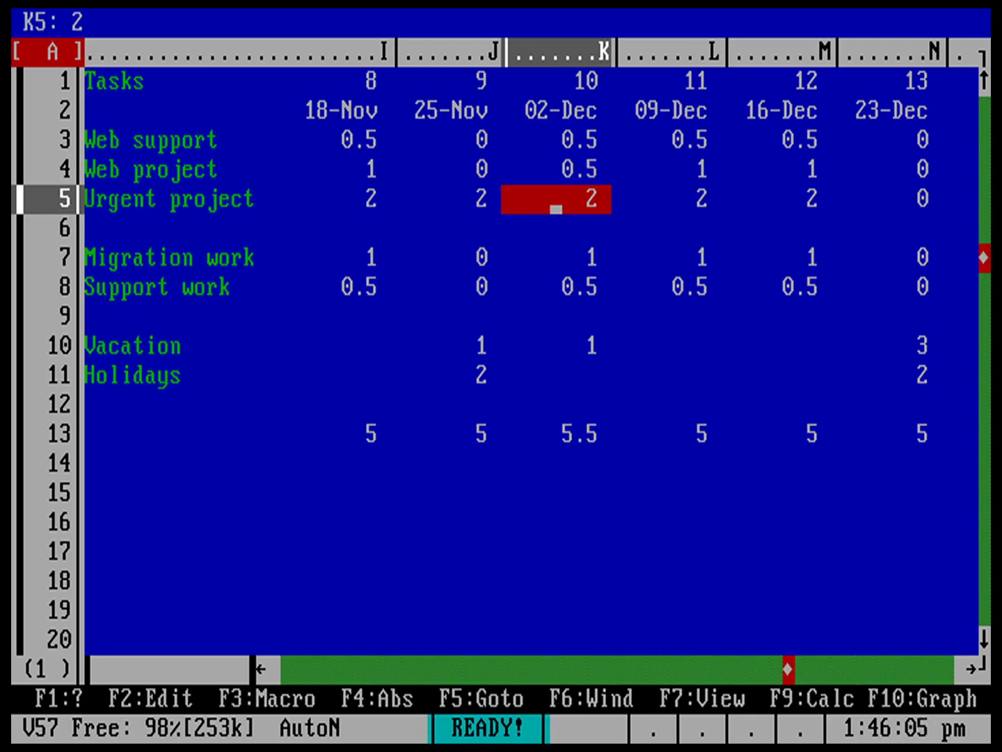
{"action": "type", "text": "1.5"}
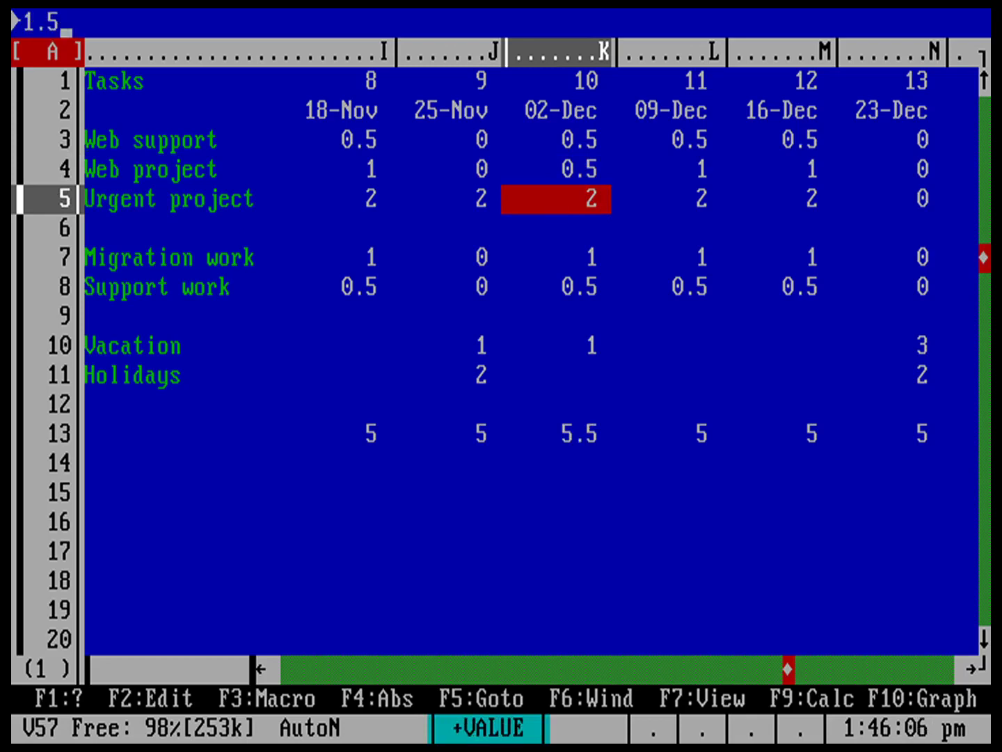
{"action": "key", "text": "Down"}
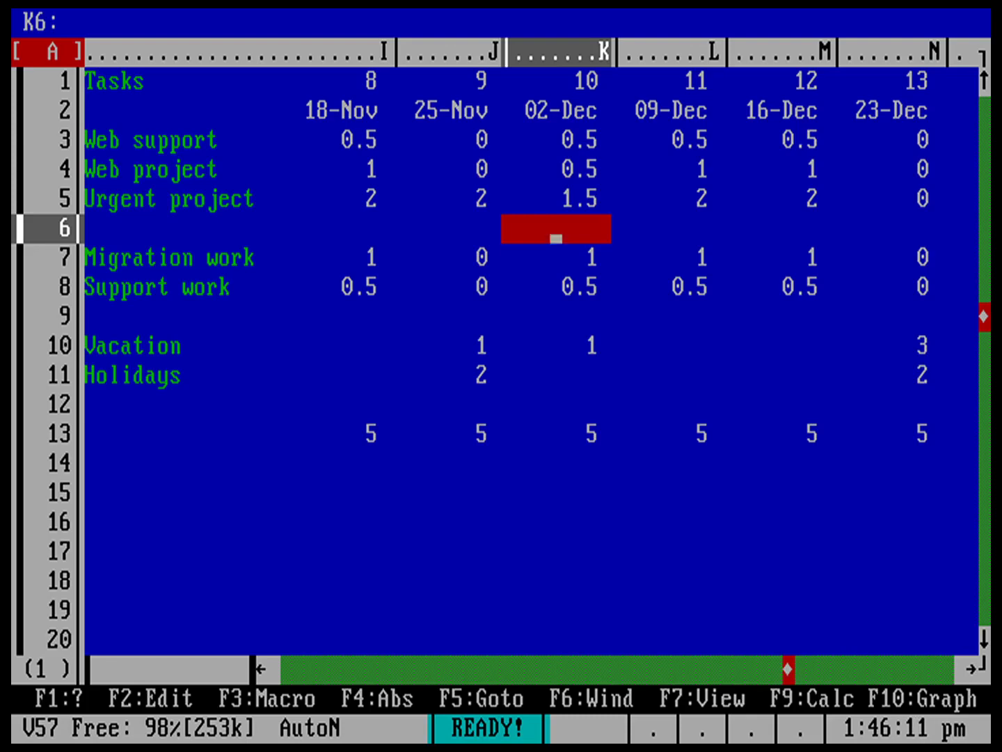
{"action": "key", "text": "Down"}
{"action": "key", "text": "Down"}
{"action": "key", "text": "Down"}
{"action": "key", "text": "Down"}
{"action": "key", "text": "Down"}
{"action": "key", "text": "Down"}
{"action": "key", "text": "Down"}
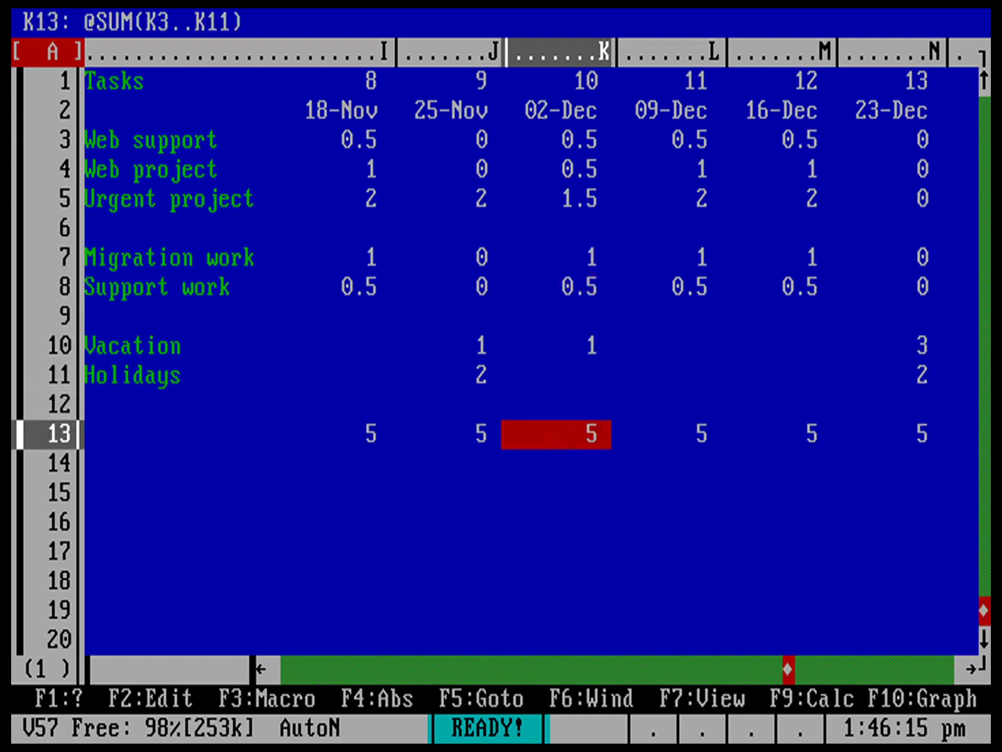
{"action": "key", "text": "Left"}
{"action": "key", "text": "Left"}
{"action": "key", "text": "Left"}
{"action": "key", "text": "Left"}
{"action": "key", "text": "Left"}
{"action": "key", "text": "Left"}
{"action": "key", "text": "Left"}
{"action": "key", "text": "Left"}
{"action": "key", "text": "Left"}
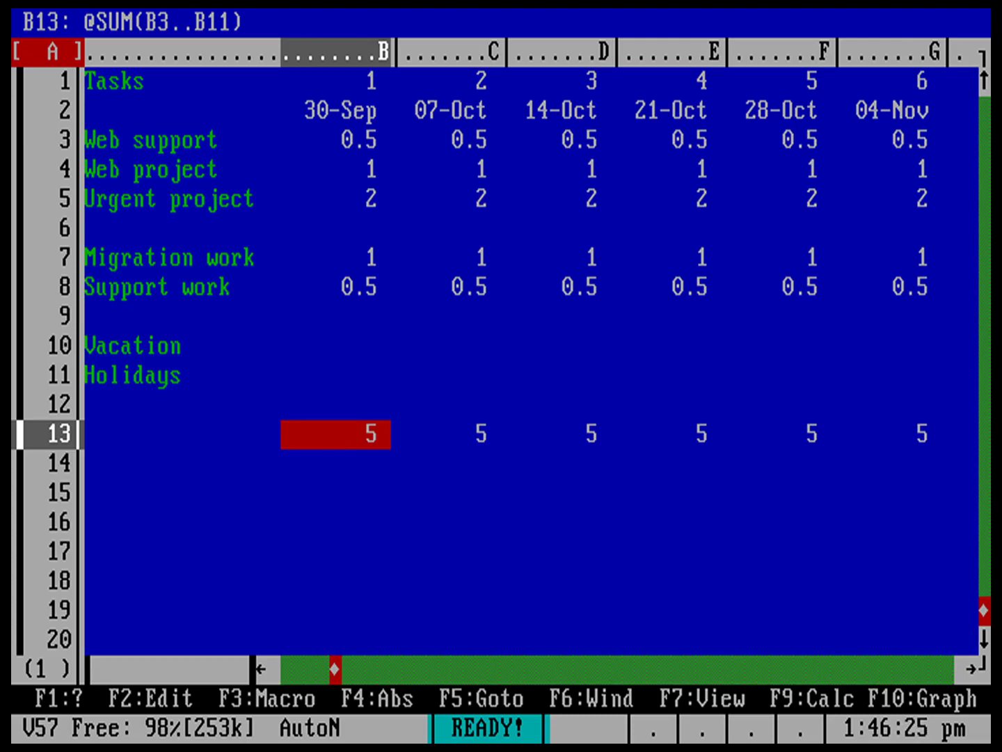
Choose Sheet > Border > Clear to unfreeze rows 1–2 and column A.
{"action": "key", "text": "slash"}
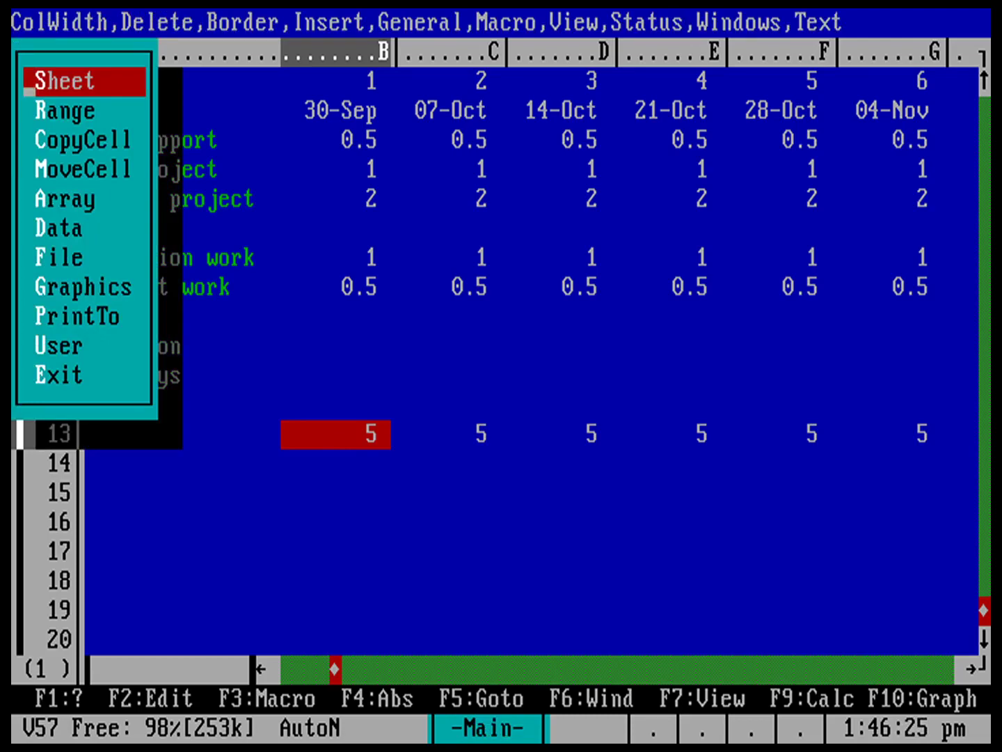
{"action": "key", "text": "Return"}
{"action": "key", "text": "Down"}
{"action": "key", "text": "Down"}
{"action": "key", "text": "Return"}
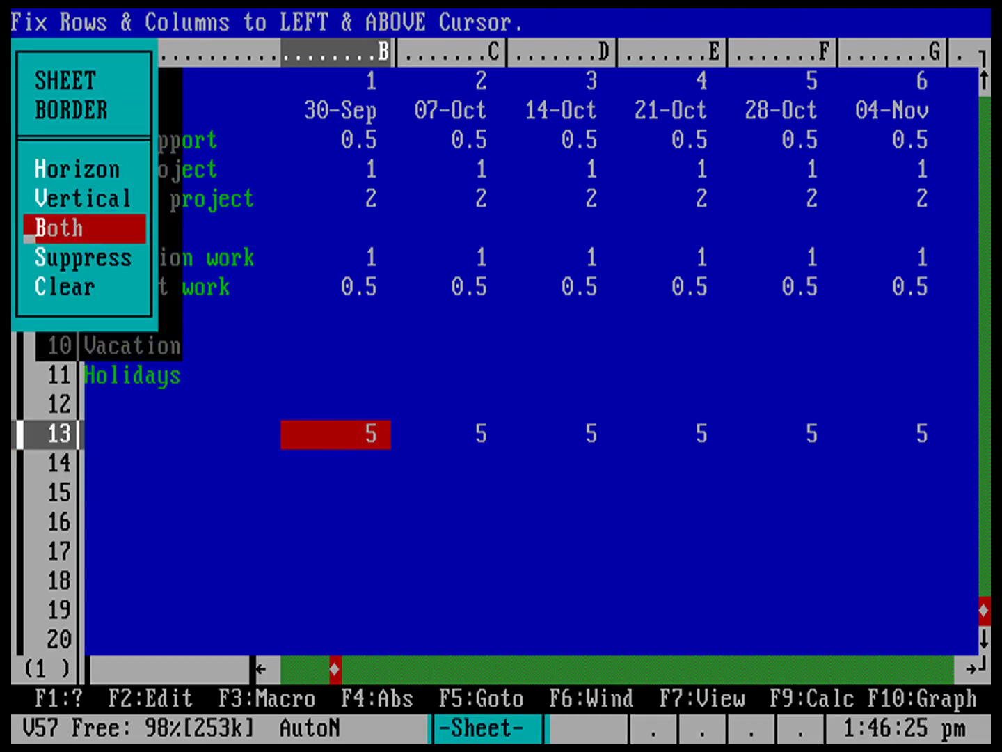
{"action": "key", "text": "Down"}
{"action": "key", "text": "Down"}
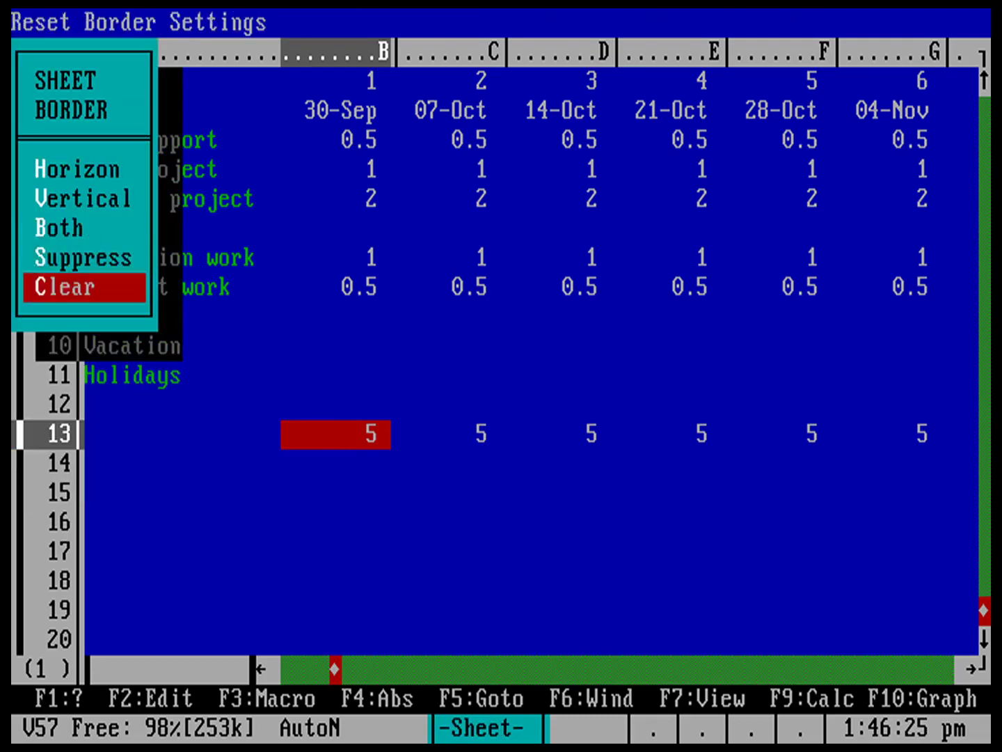
{"action": "key", "text": "Return"}
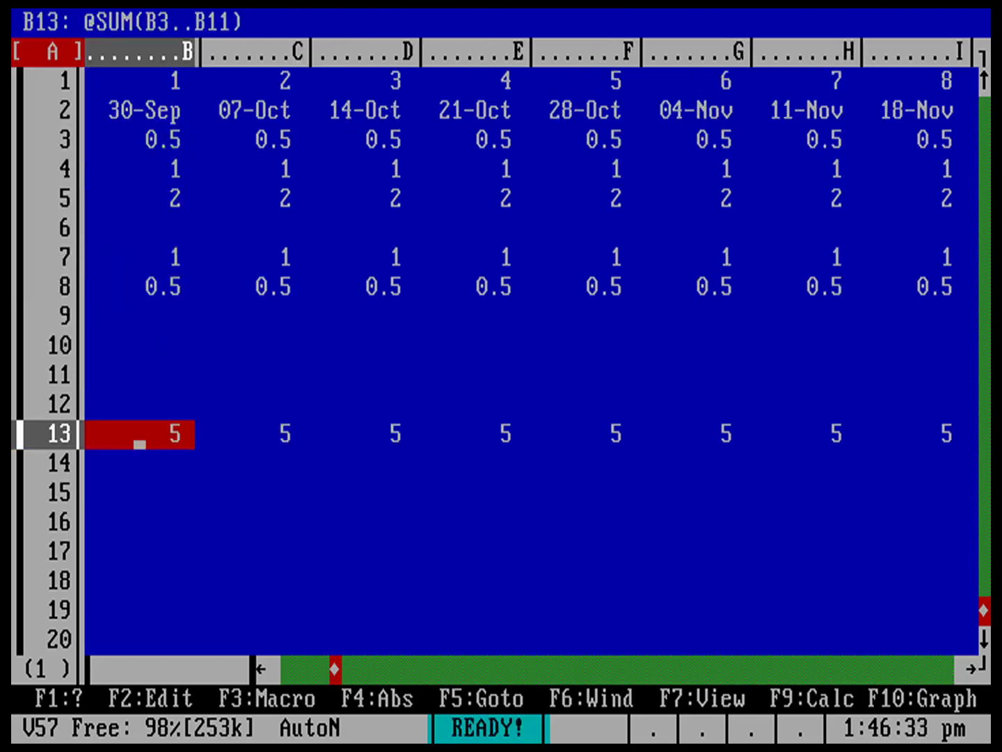
{"action": "key", "text": "Right"}
{"action": "key", "text": "Right"}
{"action": "key", "text": "Left"}
{"action": "key", "text": "Left"}
{"action": "key", "text": "Left"}
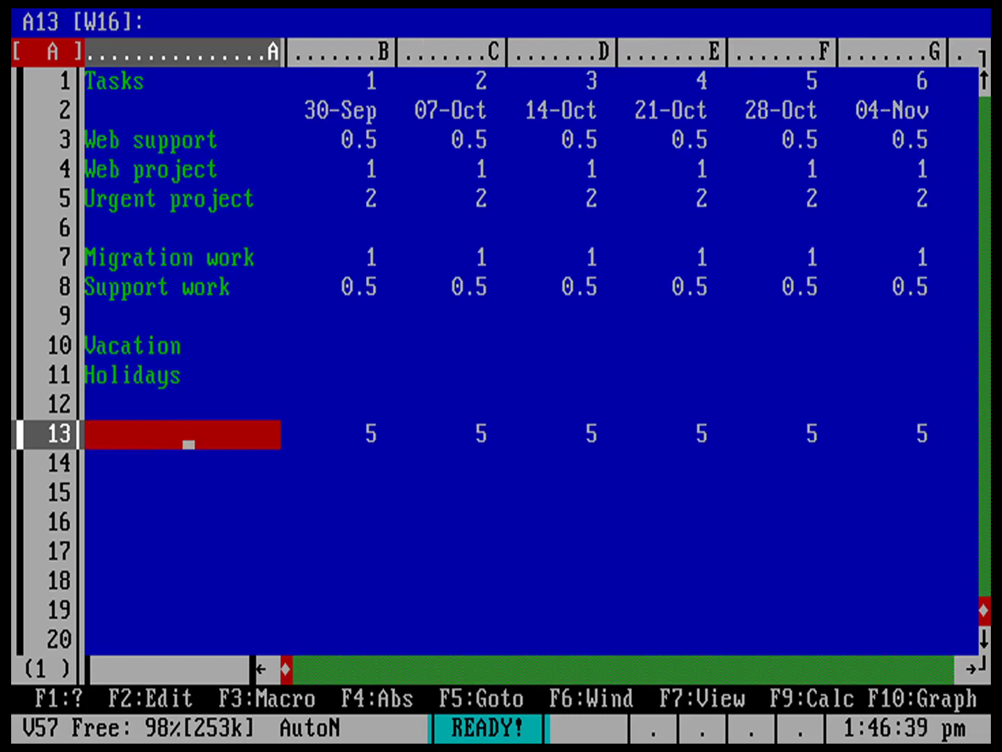
{"action": "key", "text": "Right"}
{"action": "key", "text": "Right"}
{"action": "key", "text": "Right"}
{"action": "key", "text": "Right"}
{"action": "key", "text": "Right"}
{"action": "key", "text": "Right"}
{"action": "key", "text": "Right"}
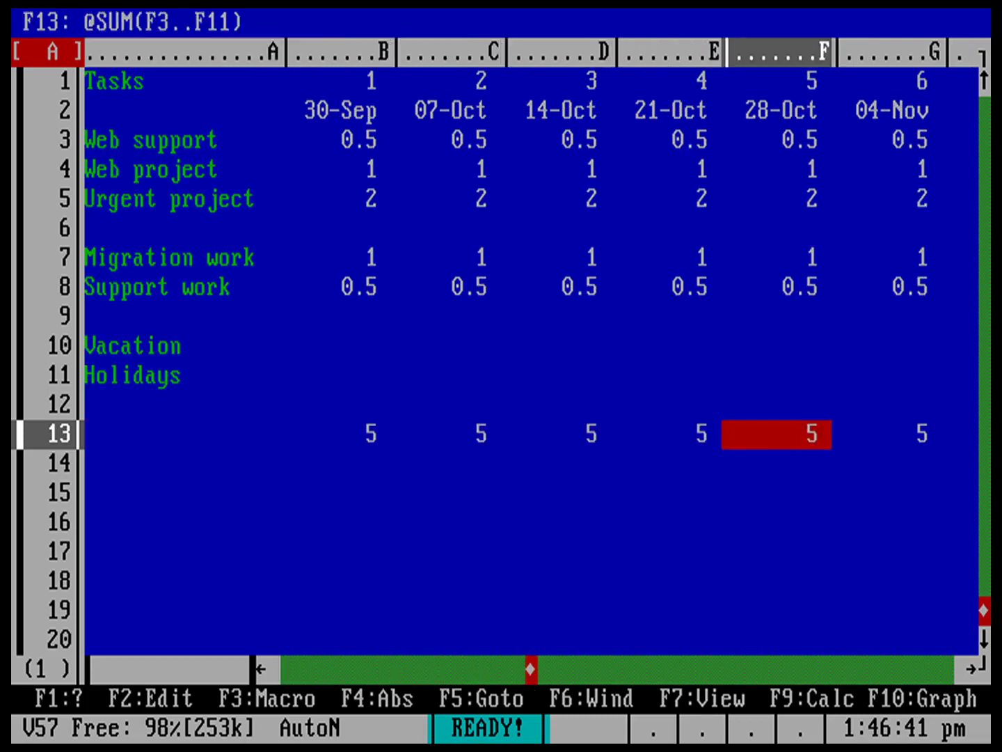
{"action": "key", "text": "Right"}
{"action": "key", "text": "Right"}
{"action": "key", "text": "Right"}
{"action": "key", "text": "Right"}
{"action": "key", "text": "Right"}
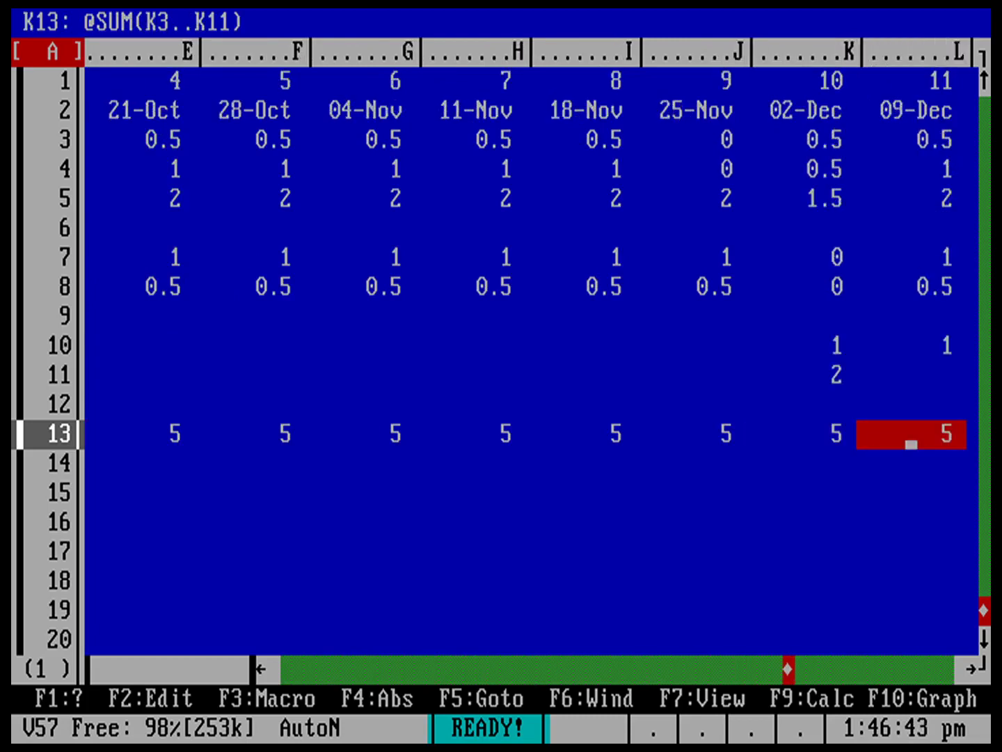
{"action": "key", "text": "Right"}
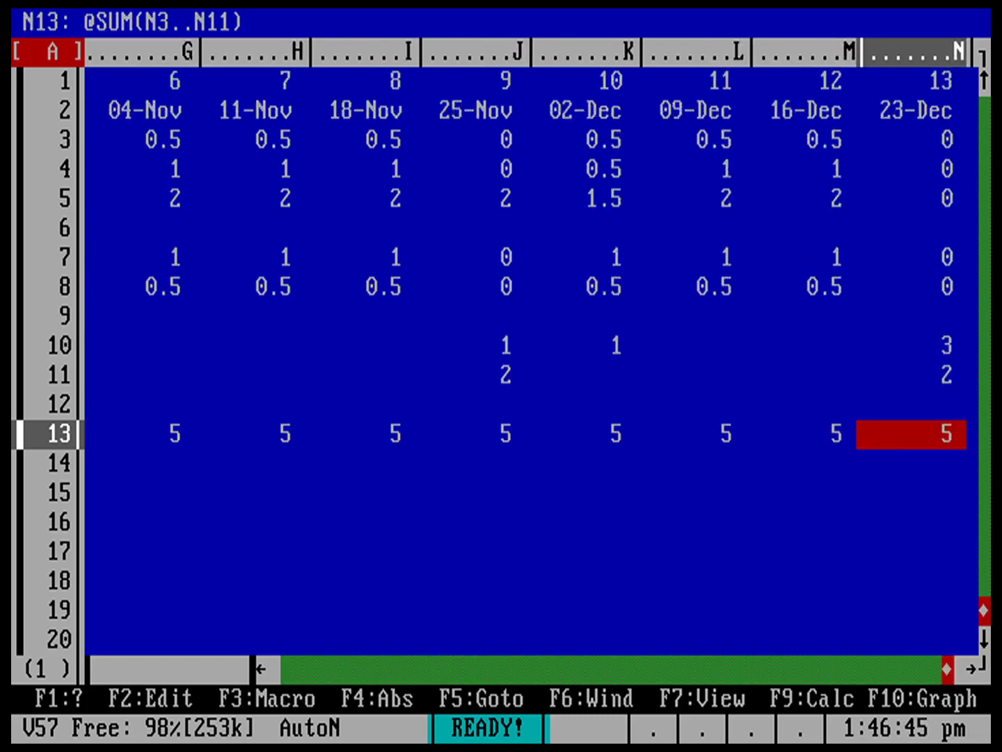